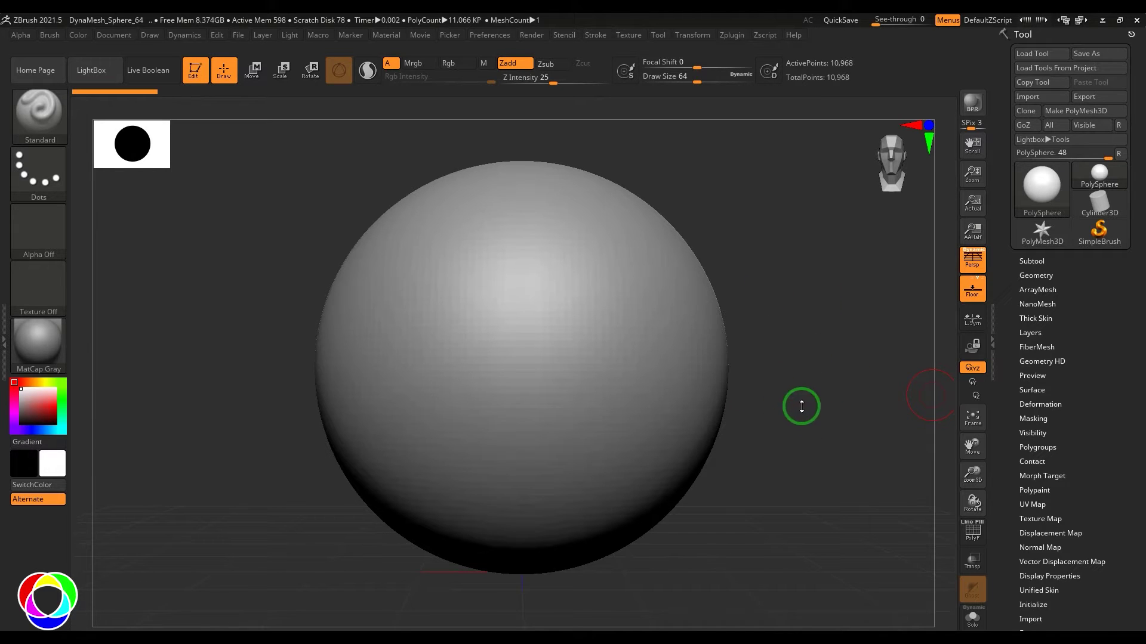
# - Stretch the sphere upward and bend it in side view into an elongated torso blank with the Move brush at draw size 1000
pyautogui.moveTo(804, 404); pyautogui.dragTo(763, 344)
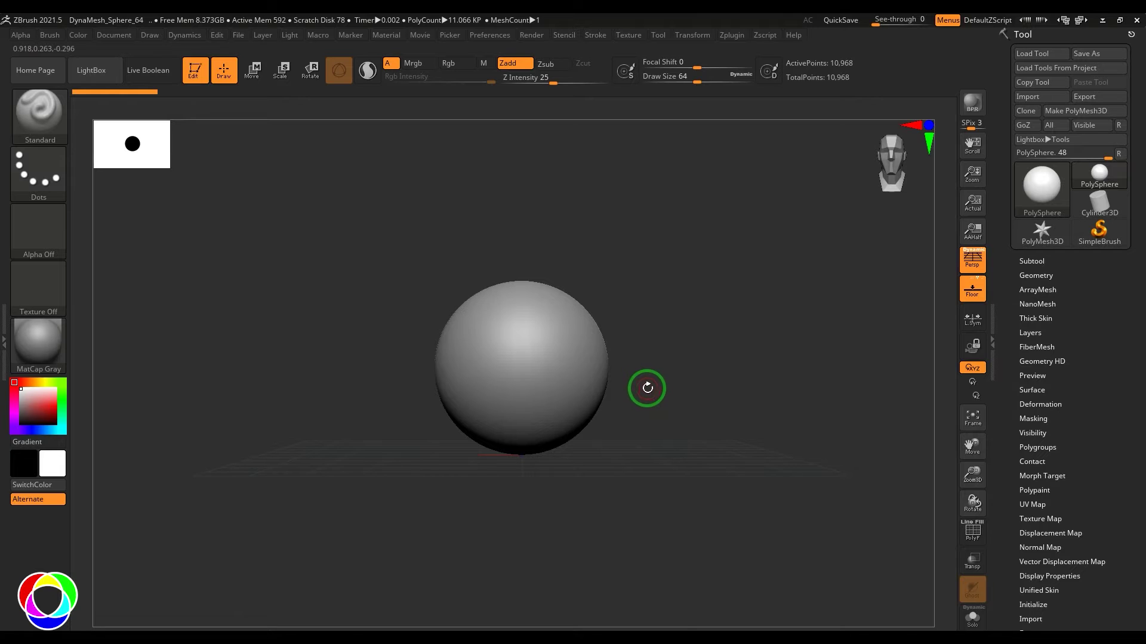
pyautogui.press('b')
pyautogui.press('m')
pyautogui.press('v')
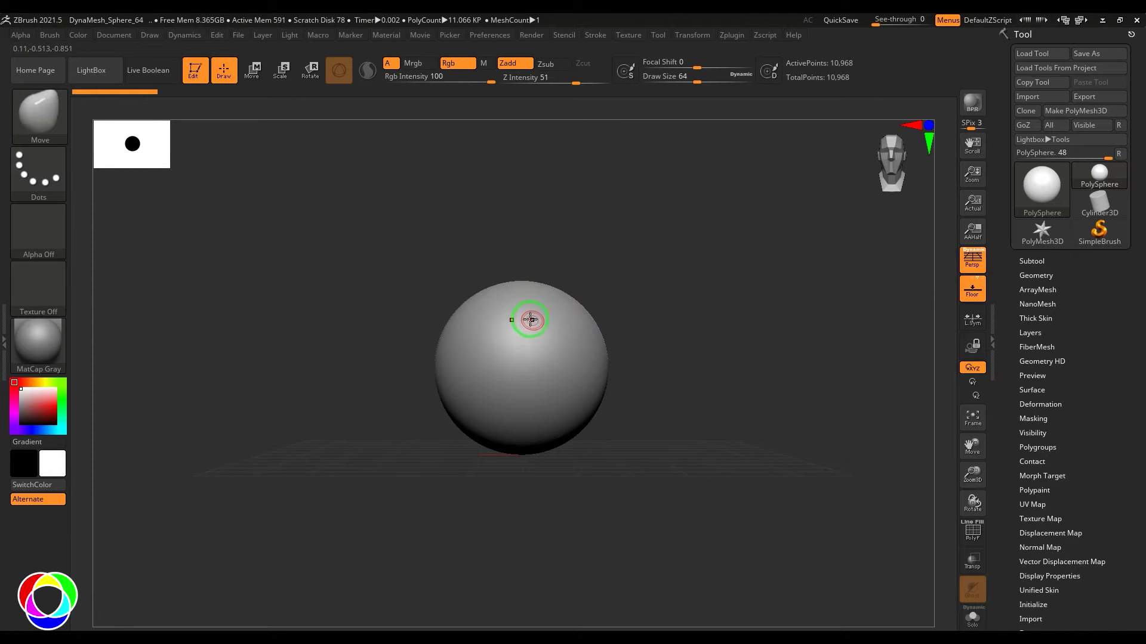
pyautogui.press('s')
pyautogui.moveTo(545, 320)
pyautogui.mouseDown()
pyautogui.moveTo(681, 318)
pyautogui.moveTo(665, 304)
pyautogui.moveTo(605, 313)
pyautogui.mouseUp()
pyautogui.moveTo(531, 297)
pyautogui.mouseDown()
pyautogui.moveTo(501, 177)
pyautogui.moveTo(532, 125)
pyautogui.mouseUp()
pyautogui.moveTo(602, 297); pyautogui.dragTo(552, 306)
pyautogui.moveTo(489, 317); pyautogui.dragTo(471, 319)
pyautogui.moveTo(563, 398); pyautogui.dragTo(565, 416)
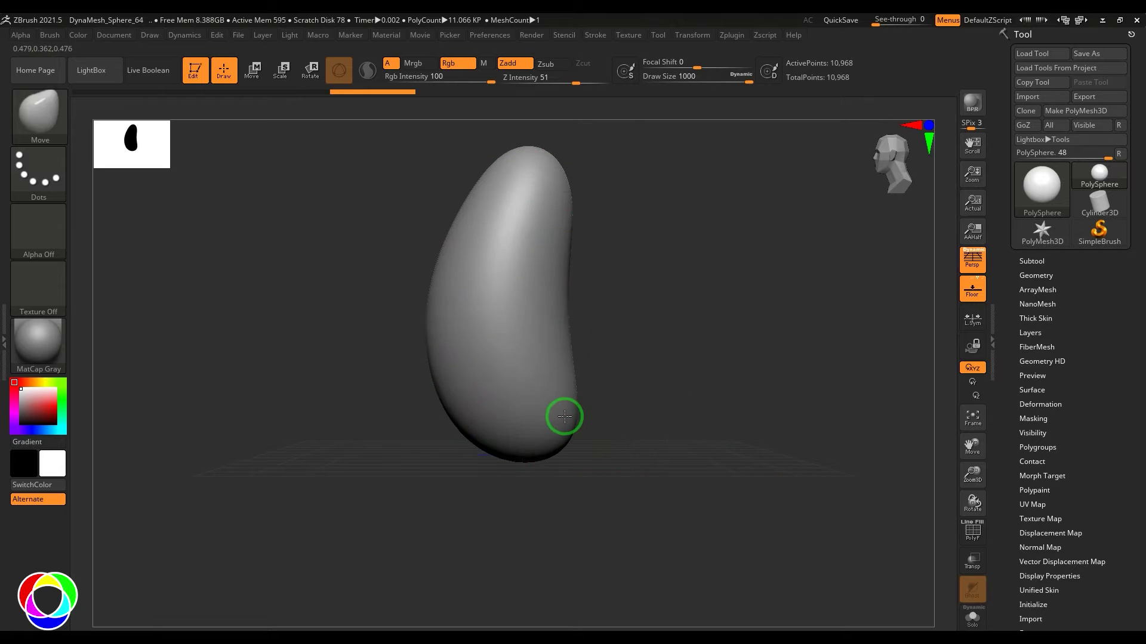
# - Shape the torso's chest, waist and hip profile from several sides with the Move brush at draw size about 583
pyautogui.keyDown('shift'); pyautogui.moveTo(644, 322); pyautogui.dragTo(726, 310); pyautogui.keyUp('shift')
pyautogui.moveTo(668, 217)
pyautogui.keyDown('alt'); pyautogui.mouseDown()
pyautogui.moveTo(690, 309)
pyautogui.moveTo(558, 254)
pyautogui.moveTo(553, 266)
pyautogui.mouseUp(); pyautogui.keyUp('alt')
pyautogui.press('s')
pyautogui.moveTo(565, 256); pyautogui.dragTo(627, 231)
pyautogui.moveTo(588, 341); pyautogui.dragTo(600, 343)
pyautogui.moveTo(600, 421); pyautogui.dragTo(580, 418)
pyautogui.moveTo(595, 484); pyautogui.dragTo(606, 483)
pyautogui.moveTo(571, 414)
pyautogui.mouseDown()
pyautogui.moveTo(560, 404)
pyautogui.moveTo(581, 412)
pyautogui.mouseUp()
pyautogui.moveTo(600, 359); pyautogui.dragTo(710, 317)
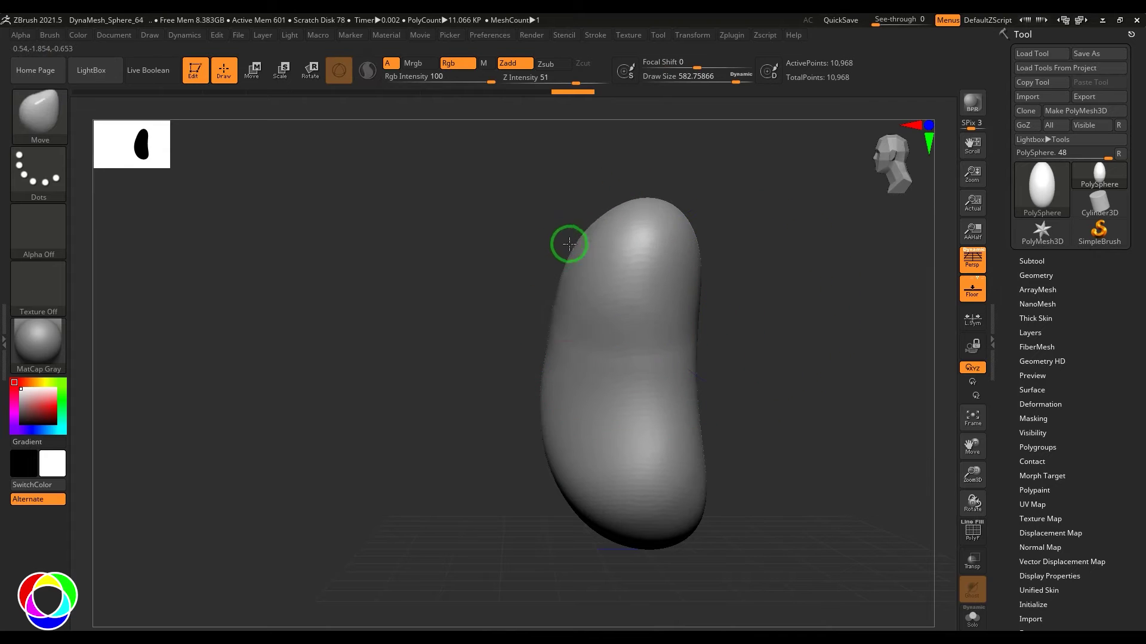
pyautogui.moveTo(555, 394); pyautogui.dragTo(574, 403)
pyautogui.moveTo(578, 471); pyautogui.dragTo(599, 481)
pyautogui.keyDown('shift'); pyautogui.moveTo(722, 375); pyautogui.dragTo(775, 366); pyautogui.keyUp('shift')
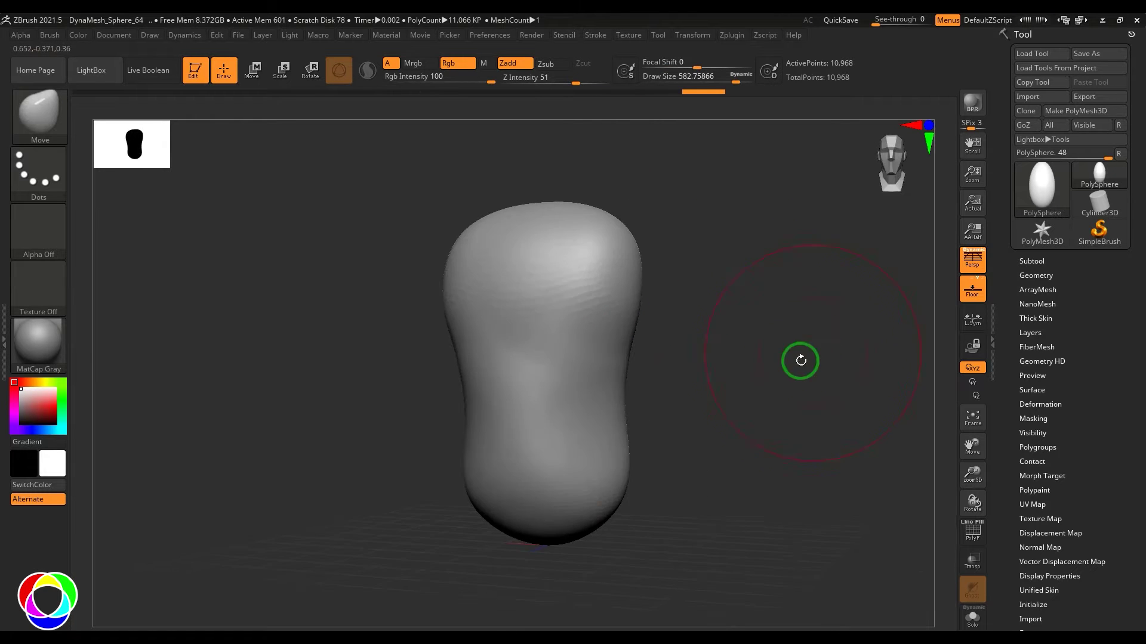
# - Apply the PolySkin MatCap material to the model
pyautogui.click(31, 353)
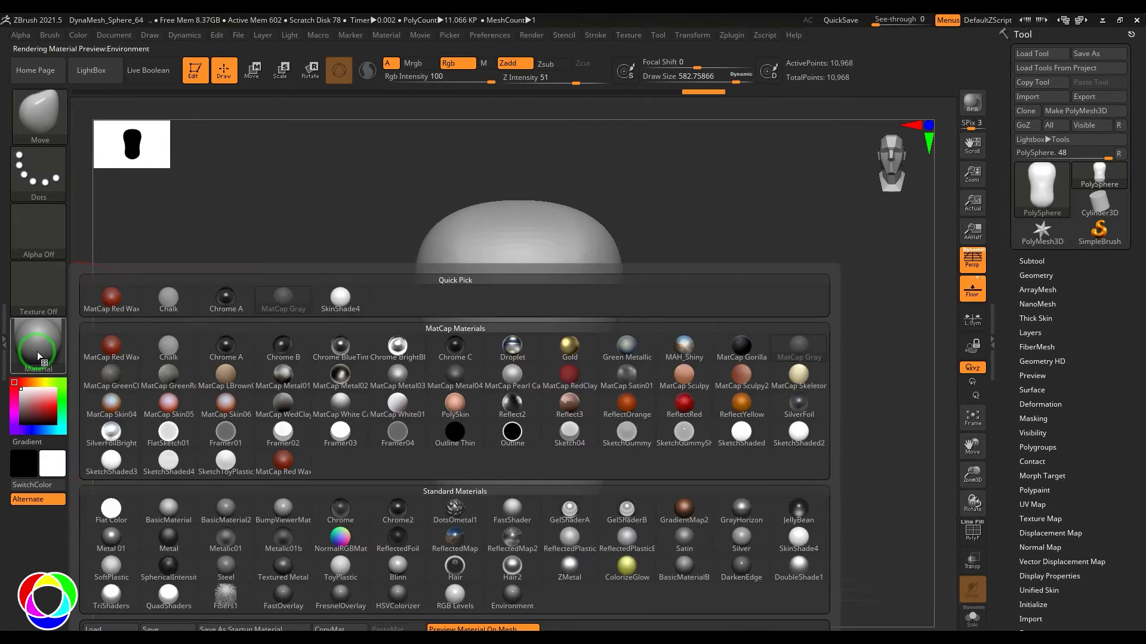
pyautogui.click(455, 404)
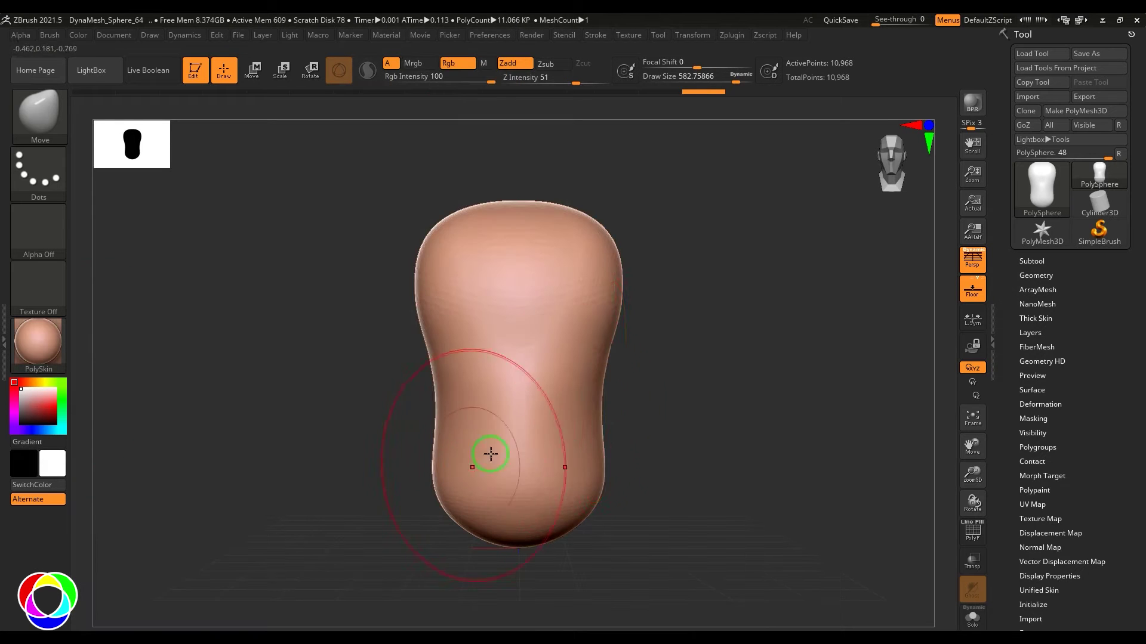
pyautogui.moveTo(749, 358); pyautogui.dragTo(739, 358)
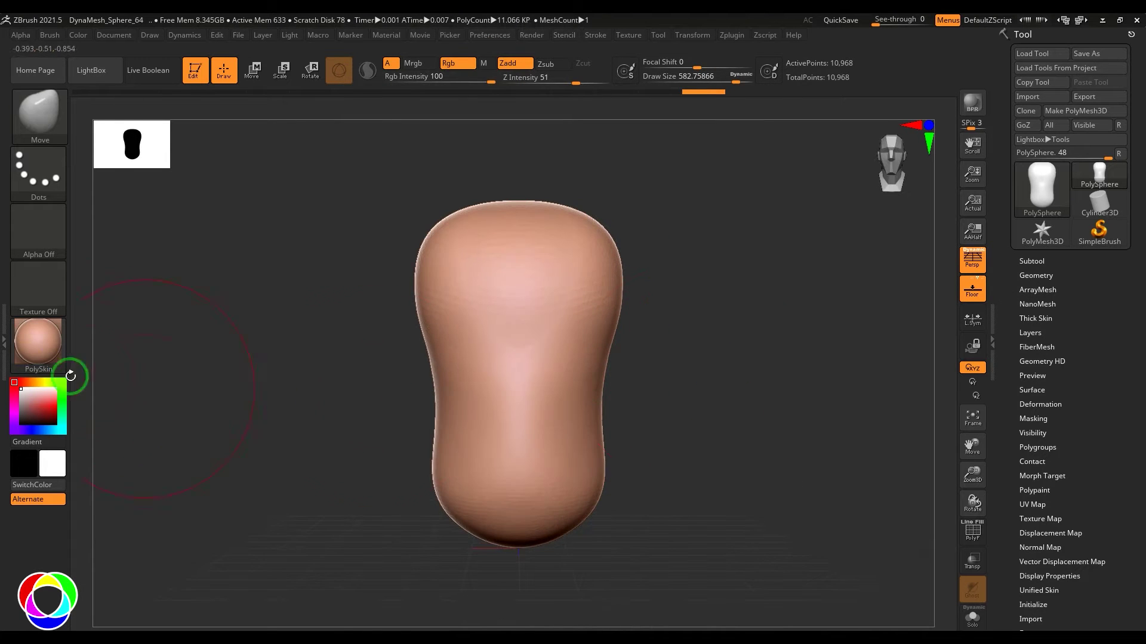
pyautogui.click(37, 347)
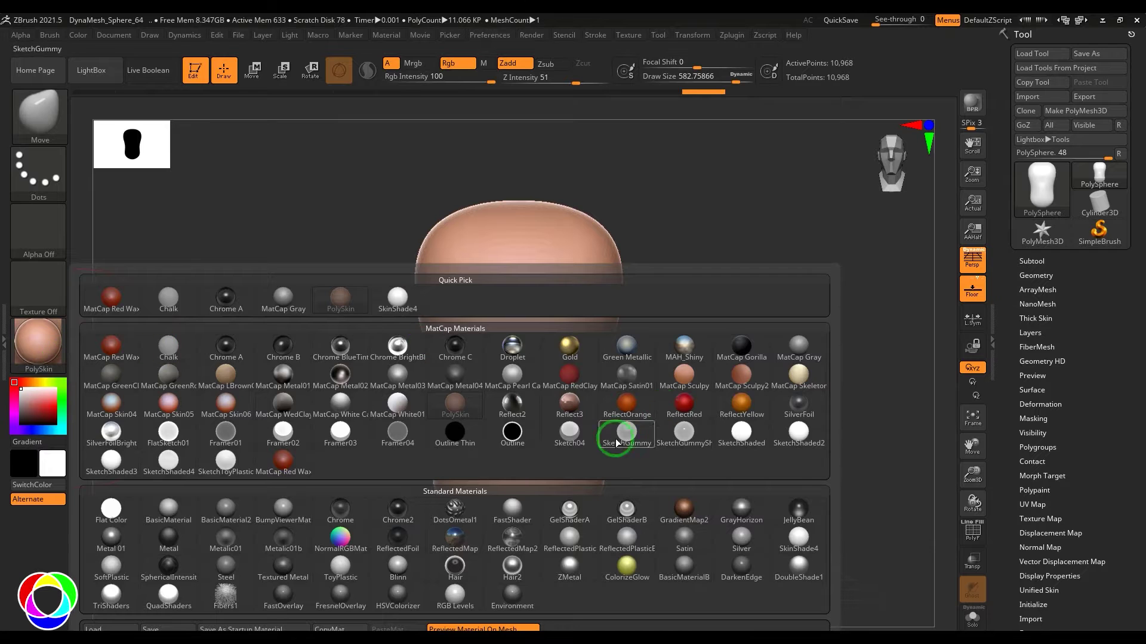
pyautogui.moveTo(715, 321)
pyautogui.mouseDown()
pyautogui.moveTo(726, 324)
pyautogui.moveTo(719, 346)
pyautogui.moveTo(666, 328)
pyautogui.mouseUp()
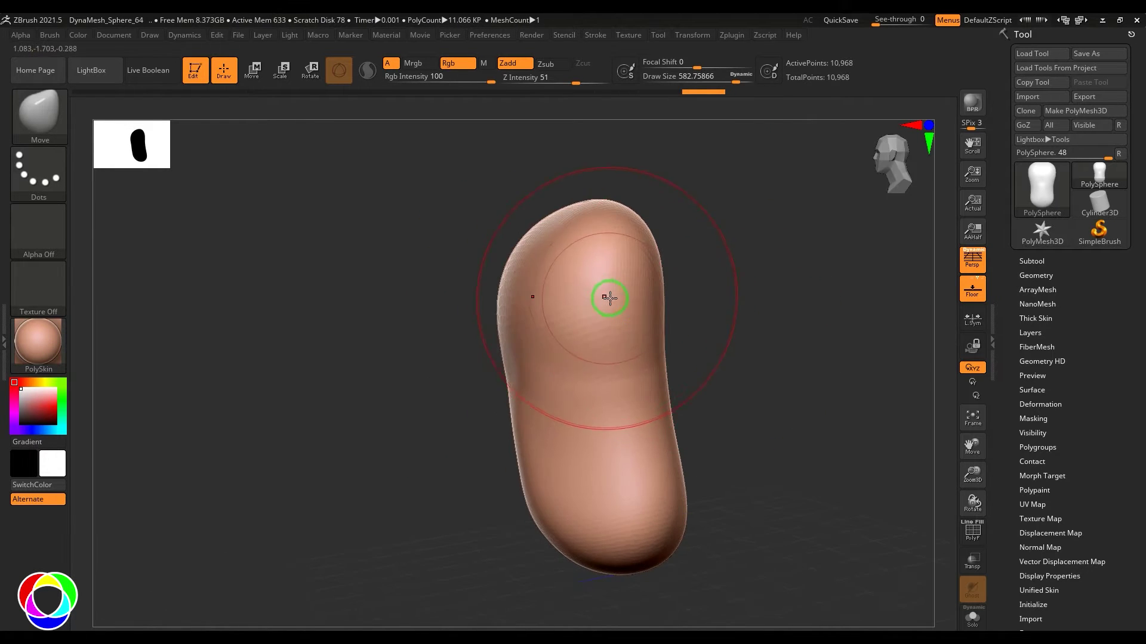
# - Mask the whole torso except a round area on each shoulder, using the Standard brush at draw size about 155
pyautogui.press('b')
pyautogui.press('s')
pyautogui.press('t')
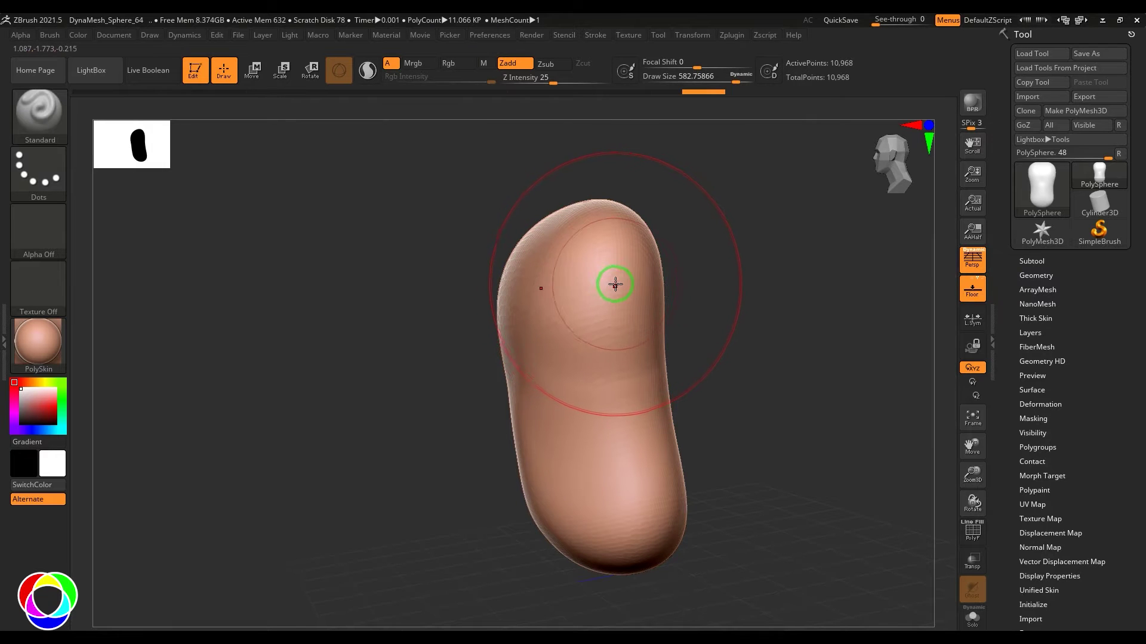
pyautogui.press('s')
pyautogui.moveTo(600, 289)
pyautogui.mouseDown()
pyautogui.moveTo(580, 292)
pyautogui.moveTo(627, 247)
pyautogui.moveTo(606, 242)
pyautogui.mouseUp()
pyautogui.moveTo(704, 253)
pyautogui.mouseDown()
pyautogui.moveTo(770, 263)
pyautogui.moveTo(806, 287)
pyautogui.moveTo(731, 302)
pyautogui.mouseUp()
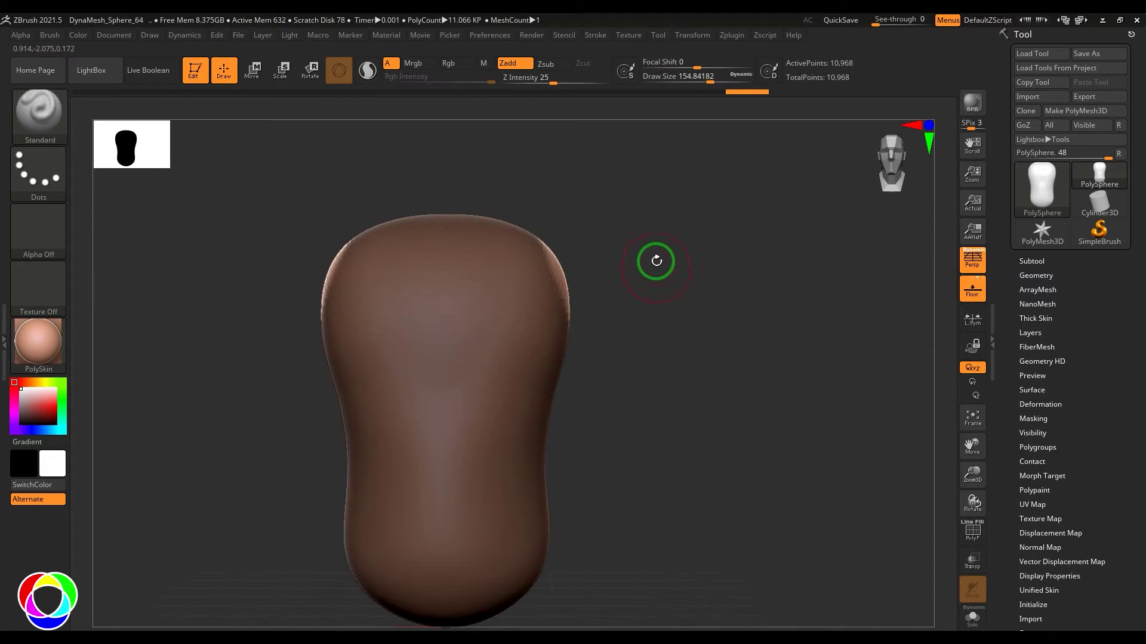
# - Centre the transform gizmo on the unmasked shoulder area and pull both shoulders outward into short arm stubs
pyautogui.press('w')
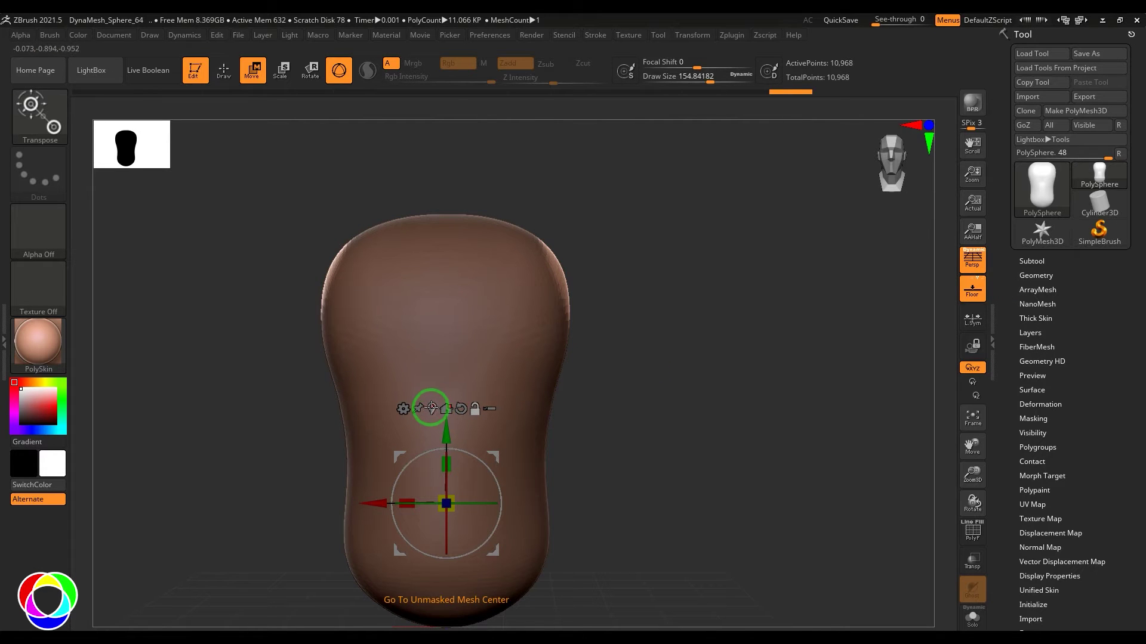
pyautogui.click(431, 408)
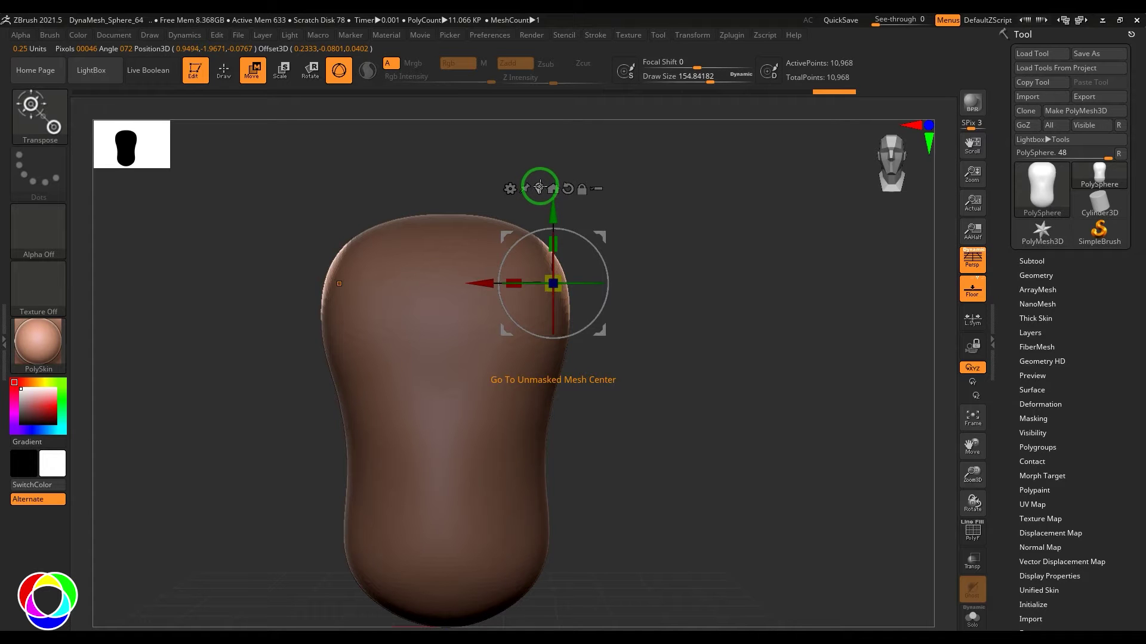
pyautogui.moveTo(475, 282); pyautogui.dragTo(564, 219)
# - Clear the mask and remesh the stretched arm stubs with DynaMesh
pyautogui.press('ctrl')
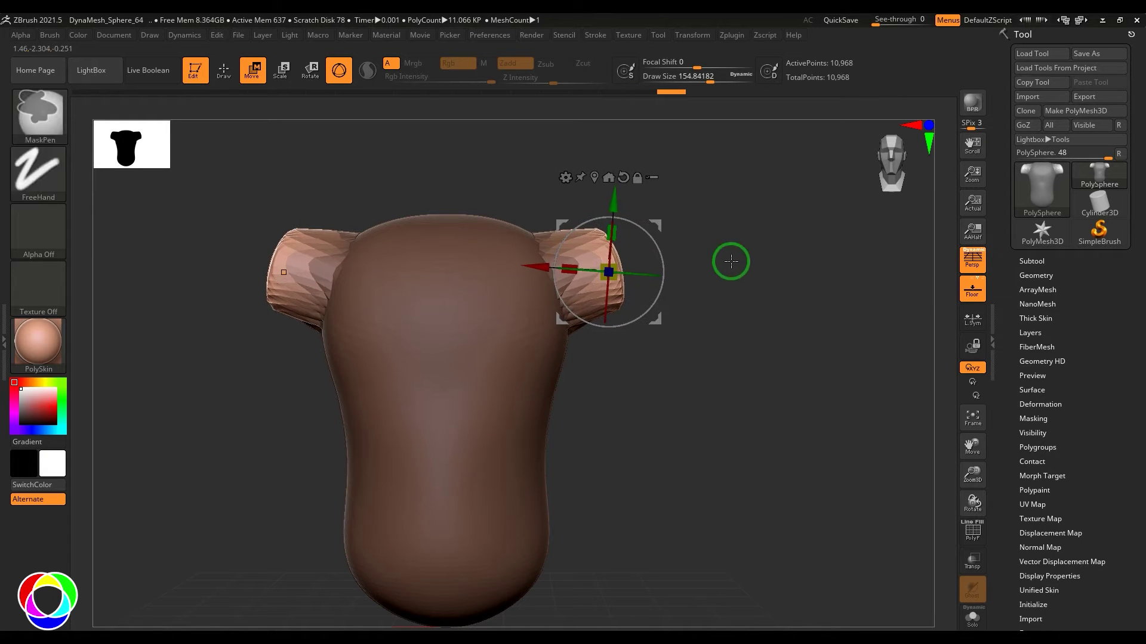
pyautogui.keyDown('ctrl'); pyautogui.moveTo(738, 262); pyautogui.dragTo(846, 367); pyautogui.keyUp('ctrl')
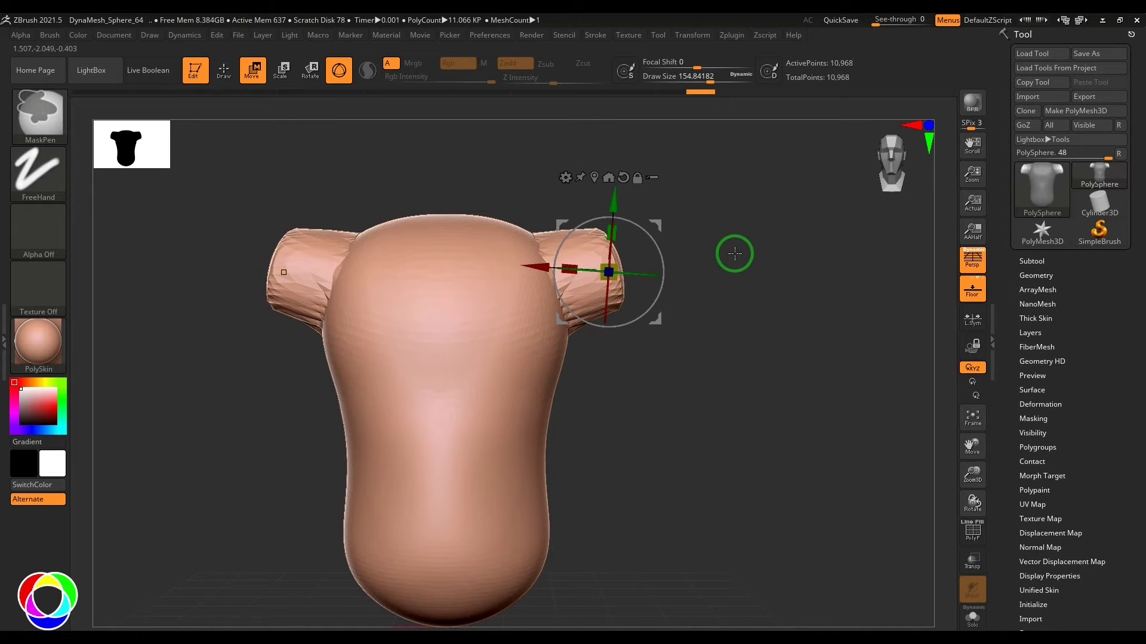
pyautogui.keyDown('ctrl'); pyautogui.moveTo(740, 227); pyautogui.dragTo(853, 341); pyautogui.keyUp('ctrl')
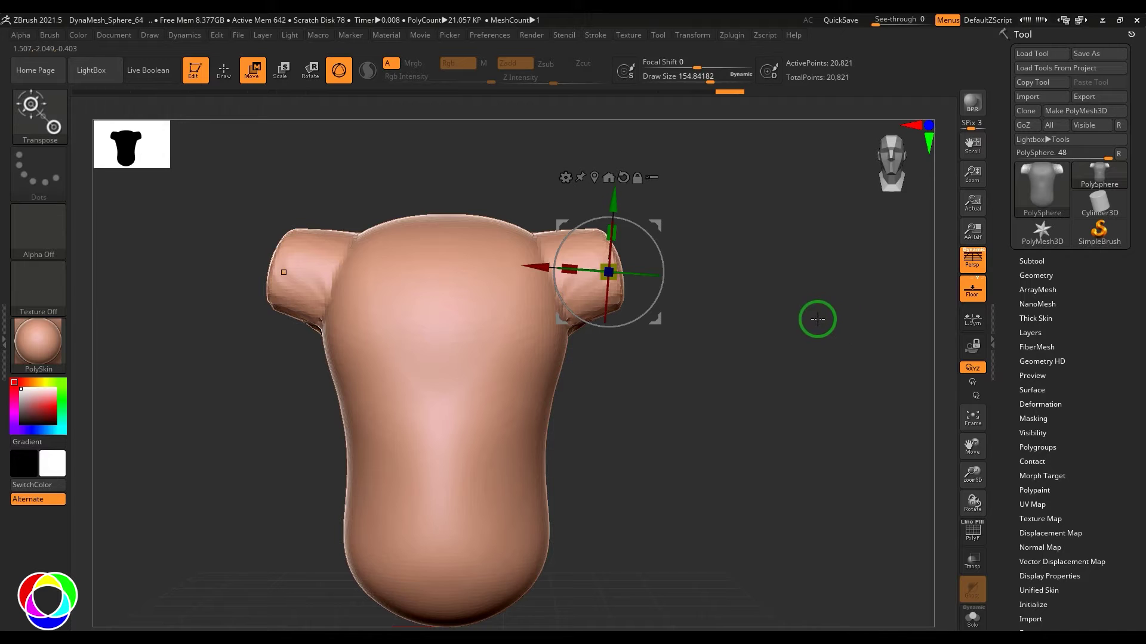
# - Paint a mask over the neck area on top of the torso with the Standard brush active and invert it
pyautogui.moveTo(769, 284); pyautogui.dragTo(764, 335)
pyautogui.press('b')
pyautogui.press('s')
pyautogui.press('t')
pyautogui.moveTo(753, 284); pyautogui.dragTo(758, 325)
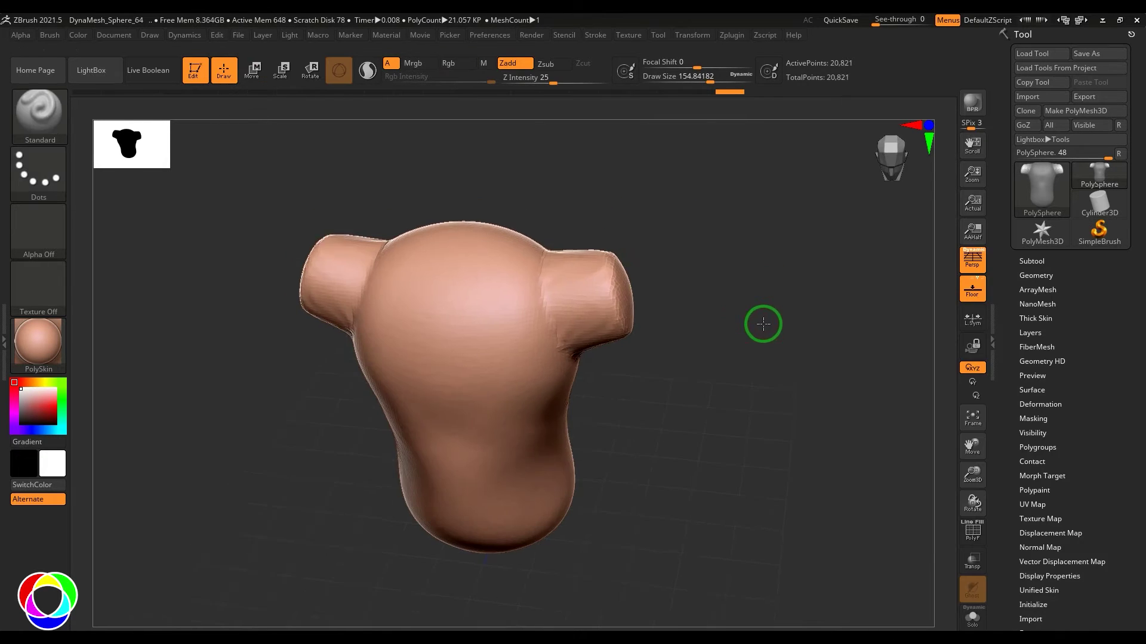
pyautogui.moveTo(749, 250); pyautogui.dragTo(753, 280)
pyautogui.moveTo(455, 235)
pyautogui.keyDown('ctrl'); pyautogui.mouseDown()
pyautogui.moveTo(473, 243)
pyautogui.moveTo(454, 227)
pyautogui.moveTo(465, 272)
pyautogui.moveTo(470, 239)
pyautogui.mouseUp(); pyautogui.keyUp('ctrl')
pyautogui.moveTo(659, 228); pyautogui.dragTo(657, 199)
pyautogui.keyDown('ctrl'); pyautogui.click(766, 249); pyautogui.keyUp('ctrl')
pyautogui.keyDown('shift'); pyautogui.moveTo(734, 264); pyautogui.dragTo(749, 288); pyautogui.keyUp('shift')
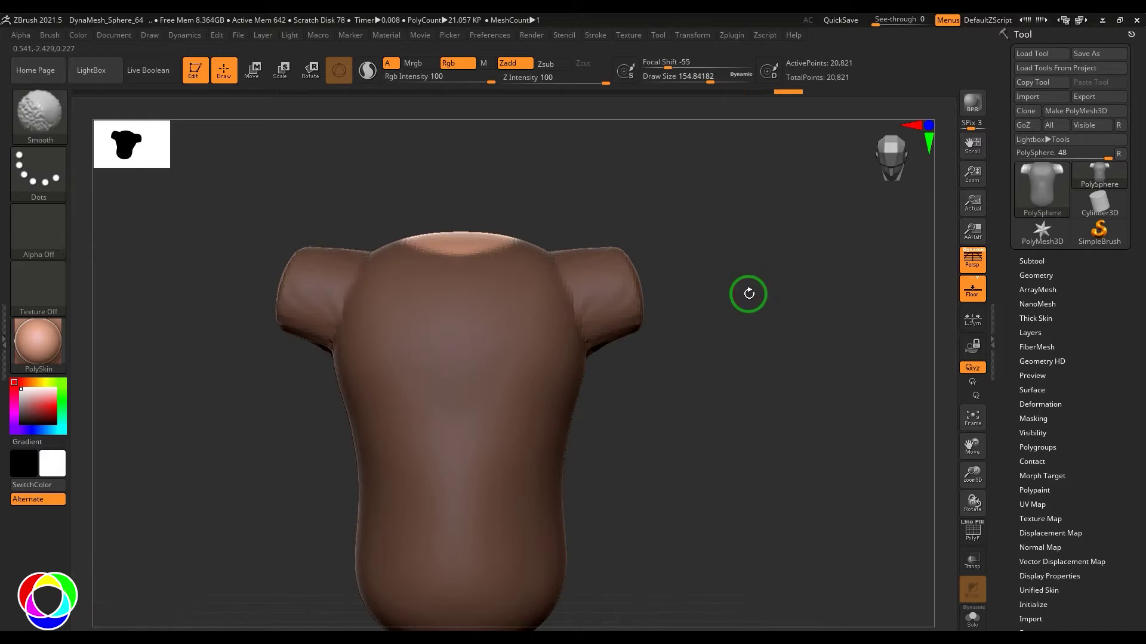
# - Centre and realign the gizmo on the unmasked neck area and pull it straight up along Y to form a neck
pyautogui.press('w')
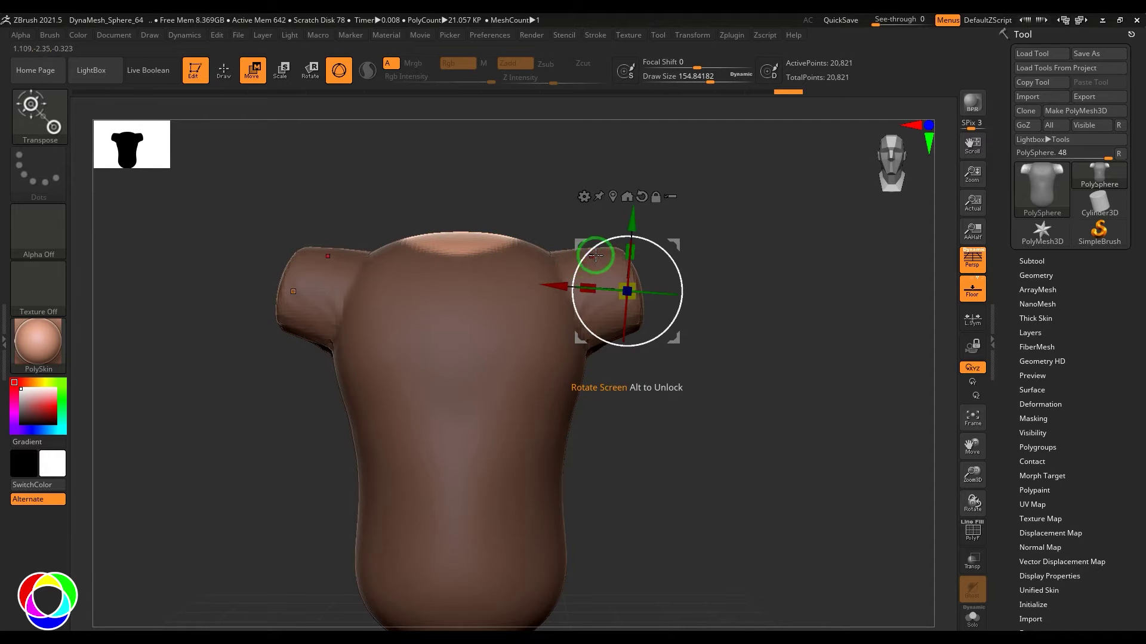
pyautogui.click(612, 197)
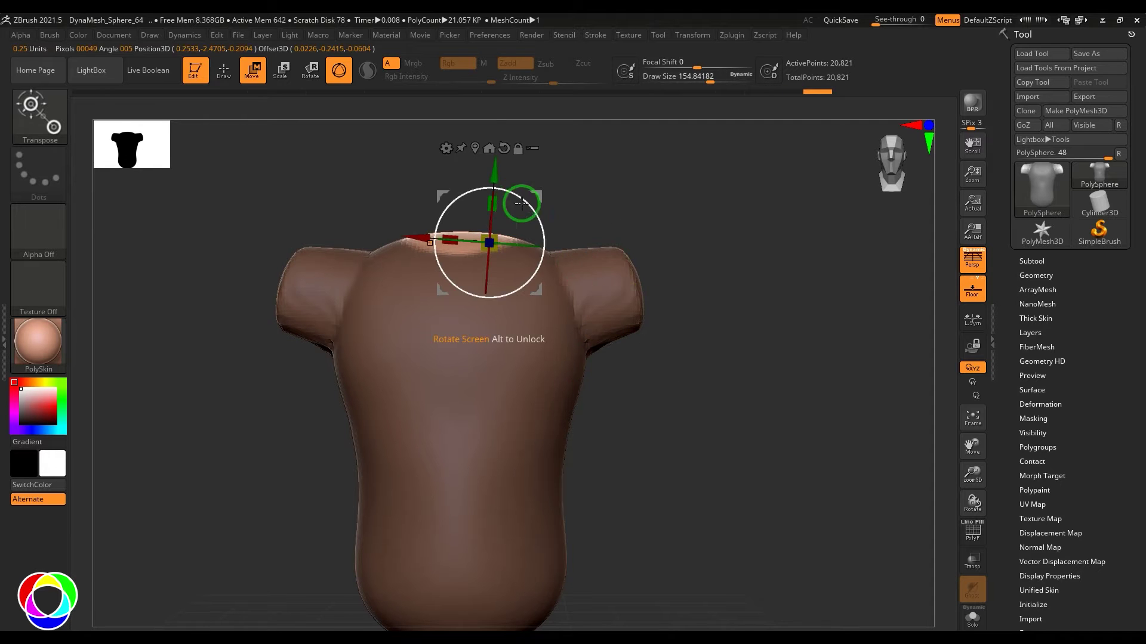
pyautogui.click(506, 153)
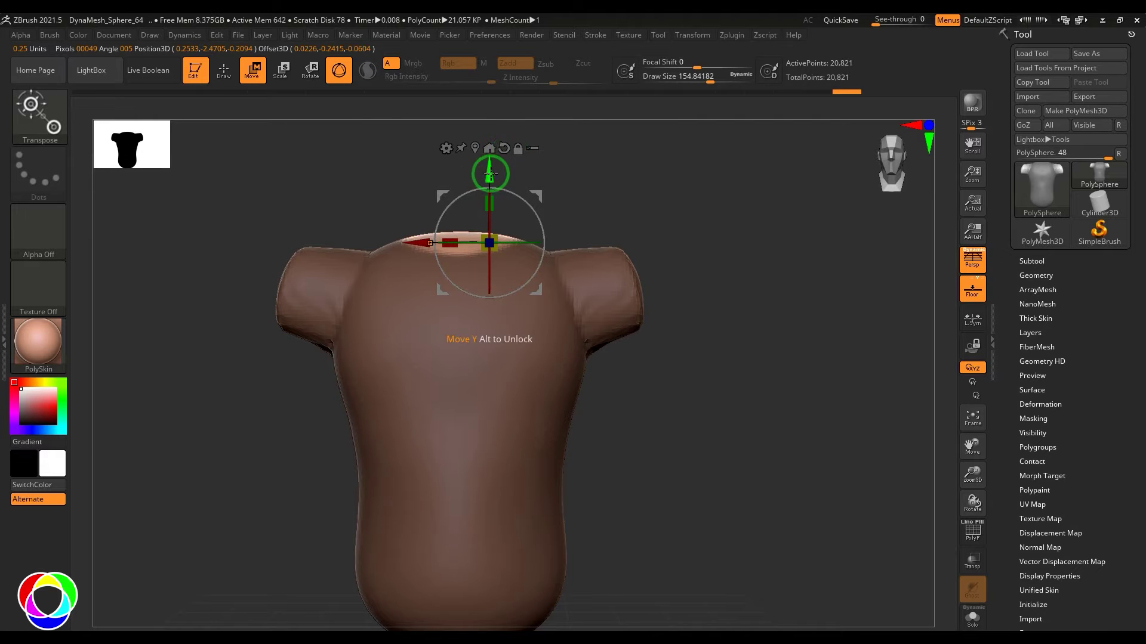
pyautogui.moveTo(490, 173); pyautogui.dragTo(500, 138)
pyautogui.keyDown('alt'); pyautogui.moveTo(779, 331); pyautogui.dragTo(807, 342); pyautogui.keyUp('alt')
# - Clear the mask and remesh the torso with its new neck using DynaMesh
pyautogui.press('ctrl')
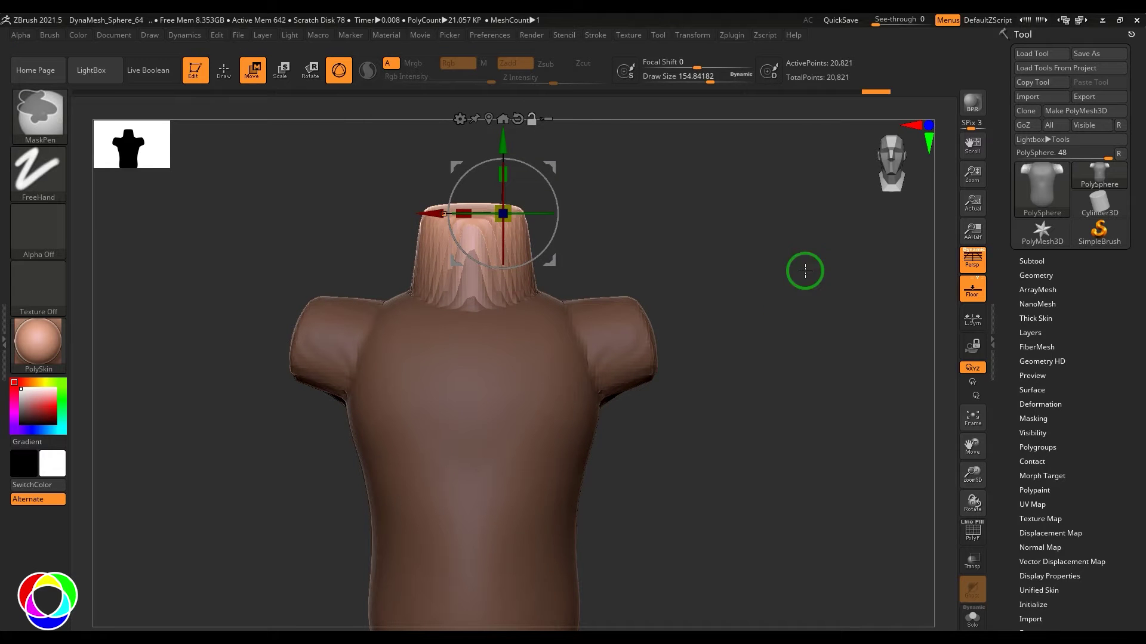
pyautogui.keyDown('ctrl'); pyautogui.moveTo(730, 263); pyautogui.dragTo(853, 427); pyautogui.keyUp('ctrl')
pyautogui.keyDown('ctrl'); pyautogui.moveTo(726, 255); pyautogui.dragTo(856, 430); pyautogui.keyUp('ctrl')
pyautogui.moveTo(822, 388); pyautogui.dragTo(770, 369)
pyautogui.moveTo(723, 414)
pyautogui.mouseDown()
pyautogui.moveTo(785, 409)
pyautogui.moveTo(690, 398)
pyautogui.moveTo(745, 415)
pyautogui.mouseUp()
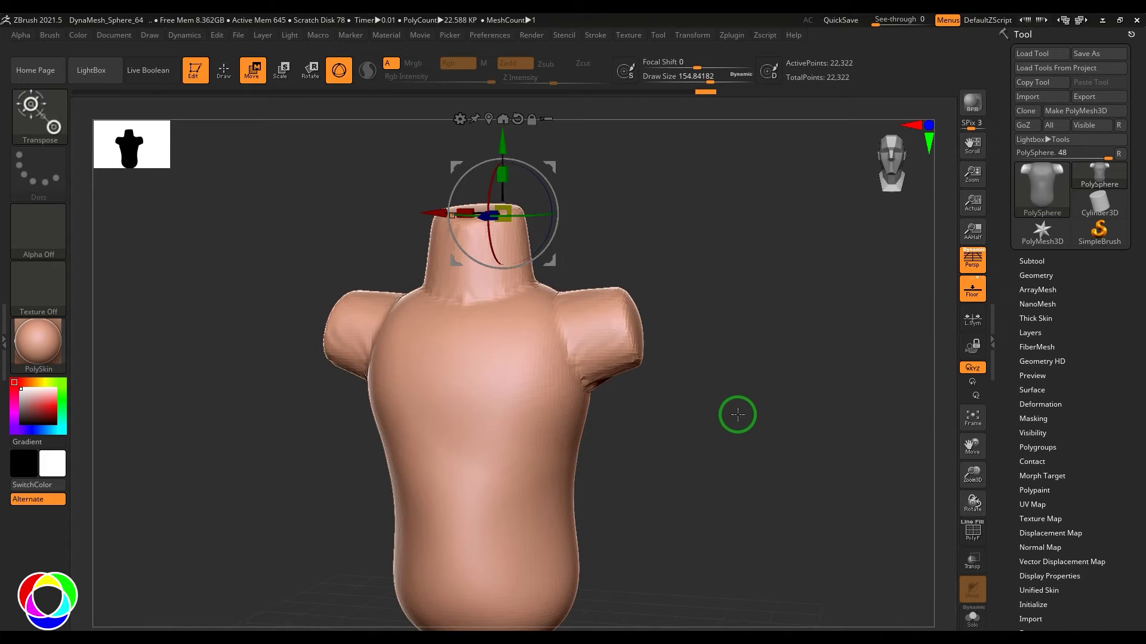
# - Sketch the collarbones below the neck with the ClayBuildup brush at draw size about 76
pyautogui.press('b')
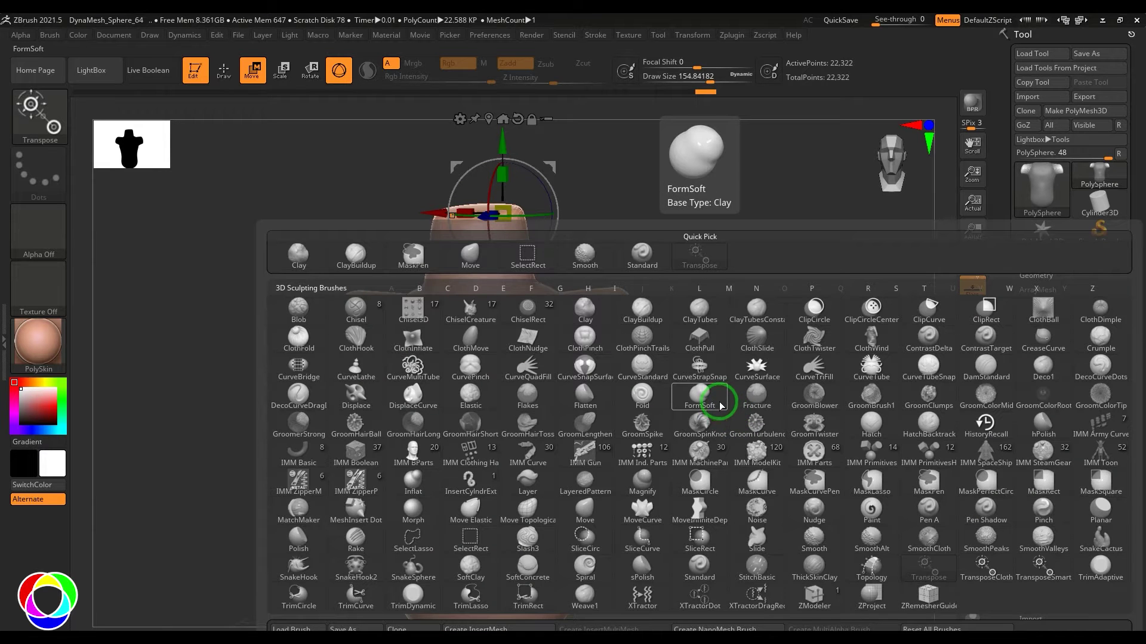
pyautogui.press('c')
pyautogui.press('b')
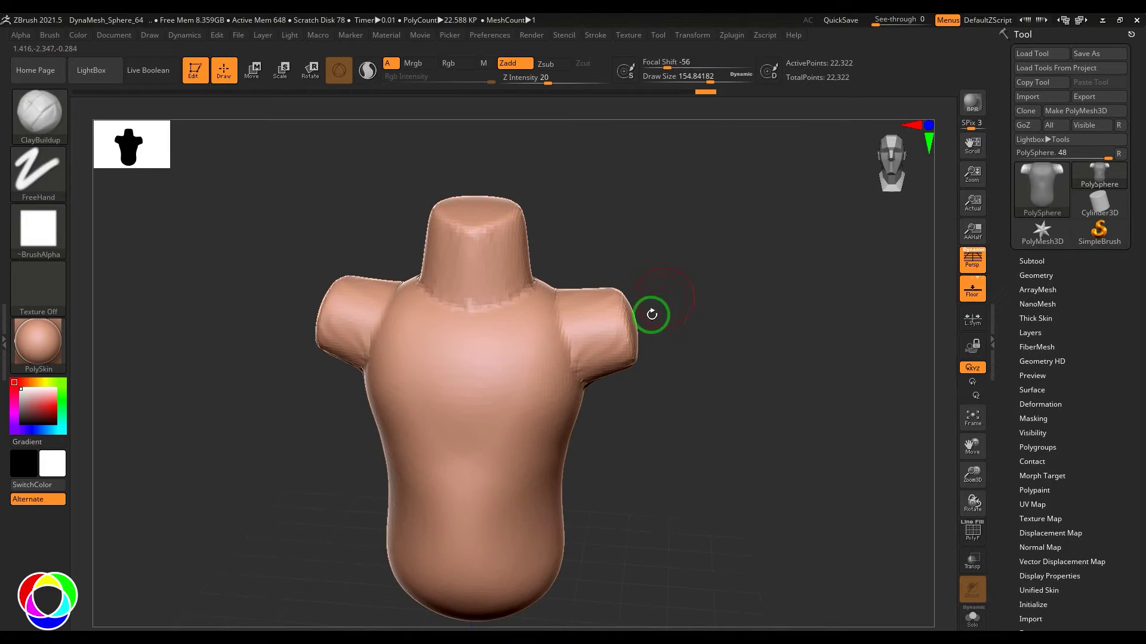
pyautogui.press('s')
pyautogui.moveTo(515, 349)
pyautogui.mouseDown()
pyautogui.moveTo(503, 349)
pyautogui.moveTo(539, 310)
pyautogui.moveTo(477, 327)
pyautogui.moveTo(569, 300)
pyautogui.mouseUp()
pyautogui.moveTo(481, 335); pyautogui.dragTo(533, 317)
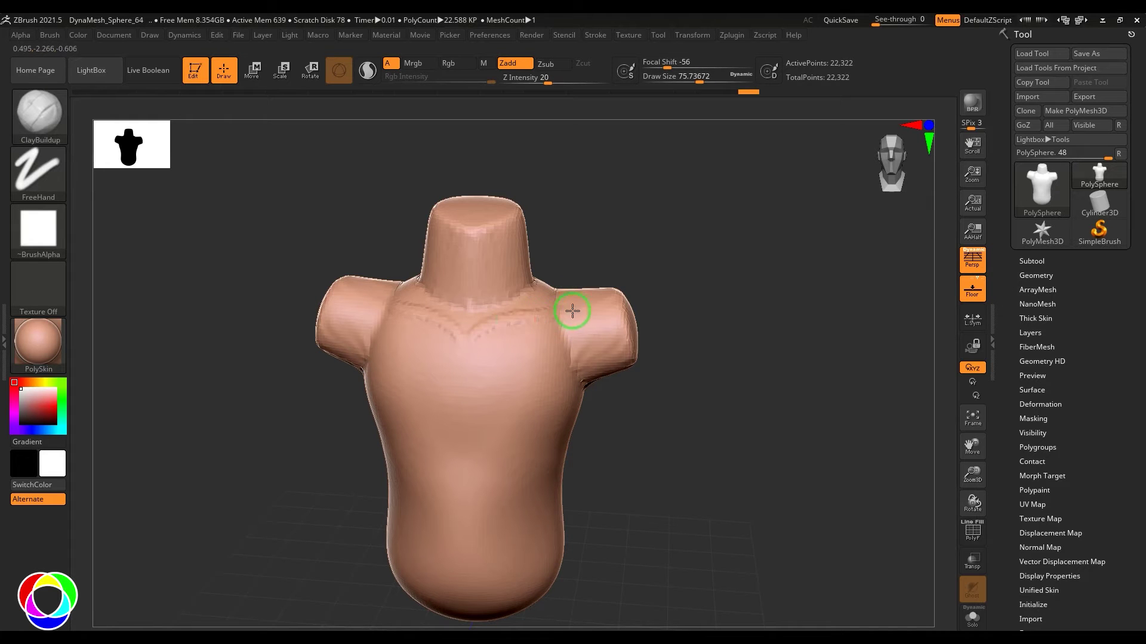
# - Undo the last collarbone strokes
pyautogui.press('ctrl')
pyautogui.hotkey('ctrl', 'z')
pyautogui.hotkey('ctrl', 'z')
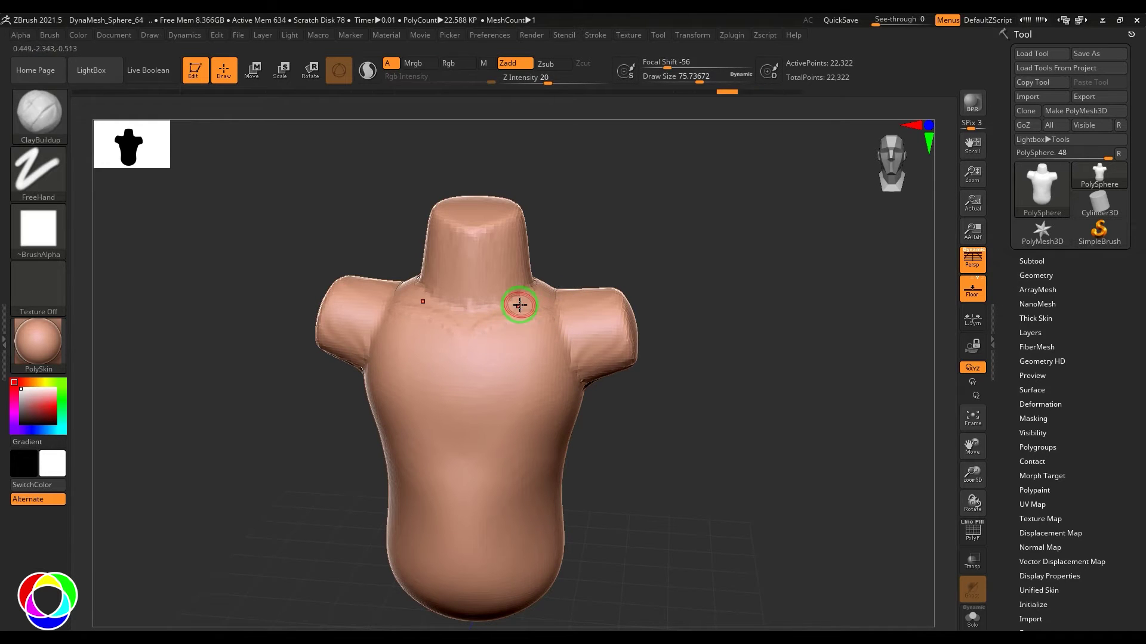
# - Remesh the torso with DynaMesh at resolution 128 and smooth the collarbone strokes
pyautogui.click(1059, 278)
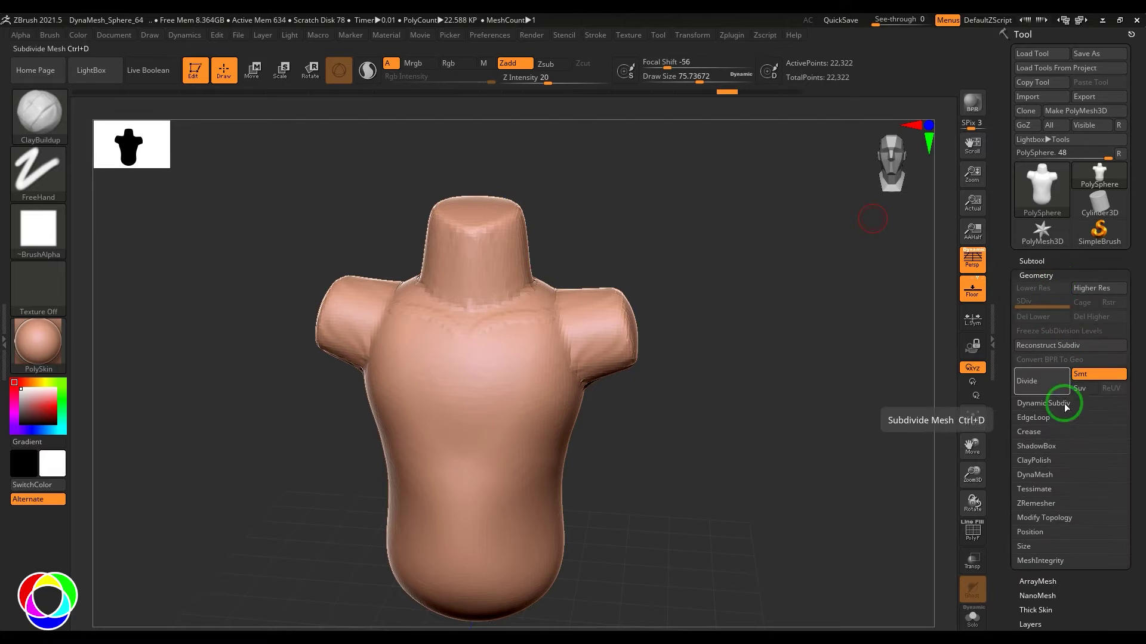
pyautogui.click(1049, 475)
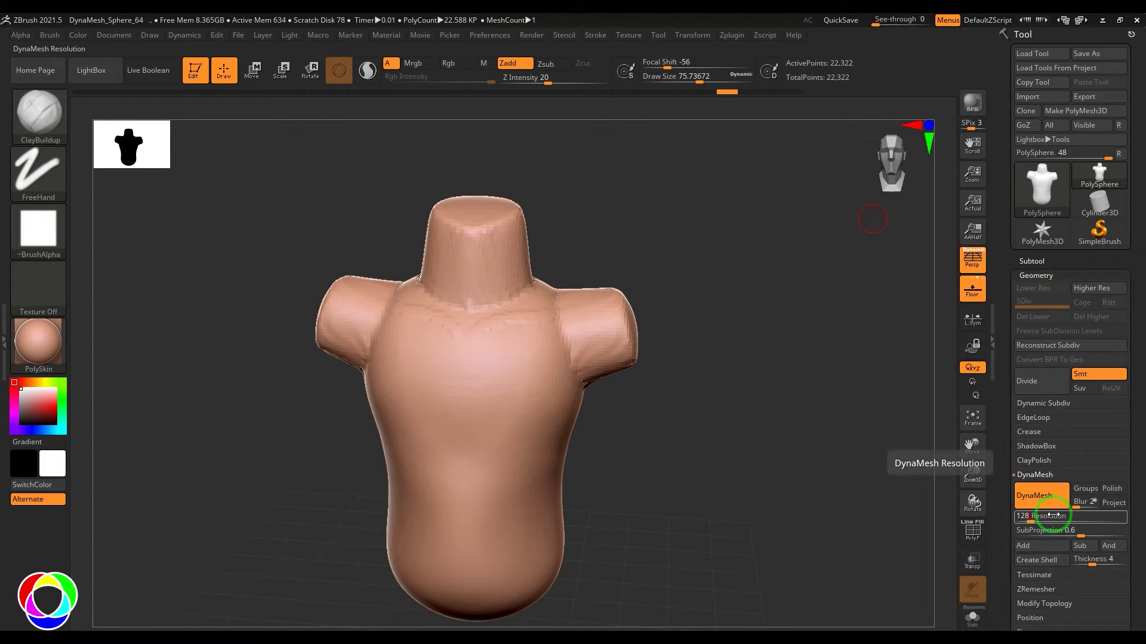
pyautogui.moveTo(768, 377); pyautogui.dragTo(698, 361)
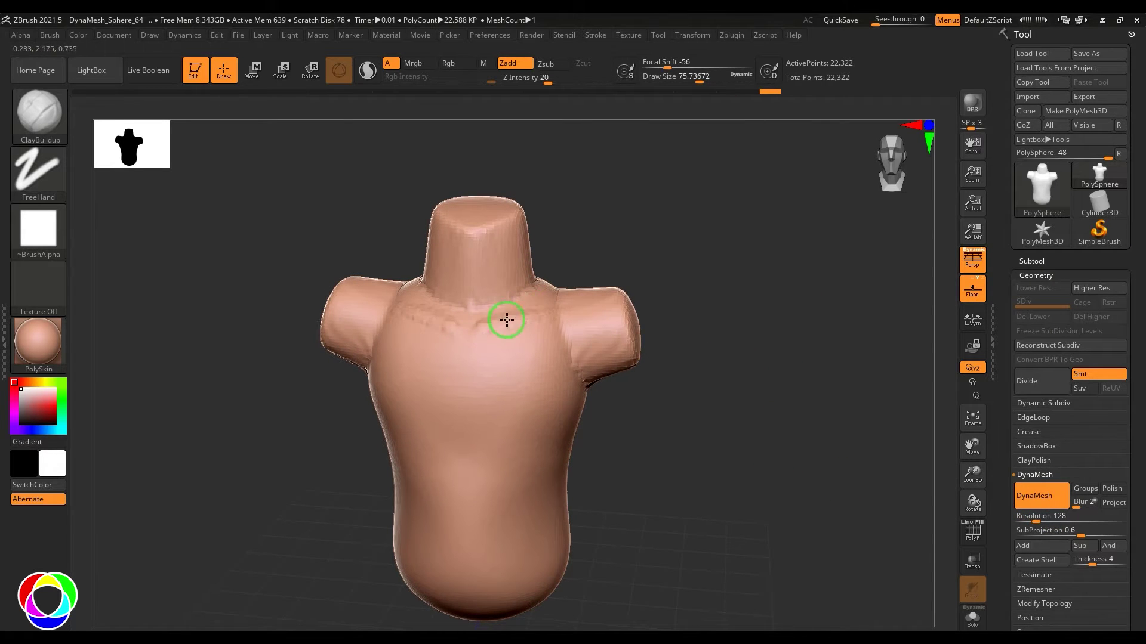
pyautogui.keyDown('ctrl'); pyautogui.moveTo(724, 312); pyautogui.dragTo(698, 334); pyautogui.keyUp('ctrl')
pyautogui.press('shift')
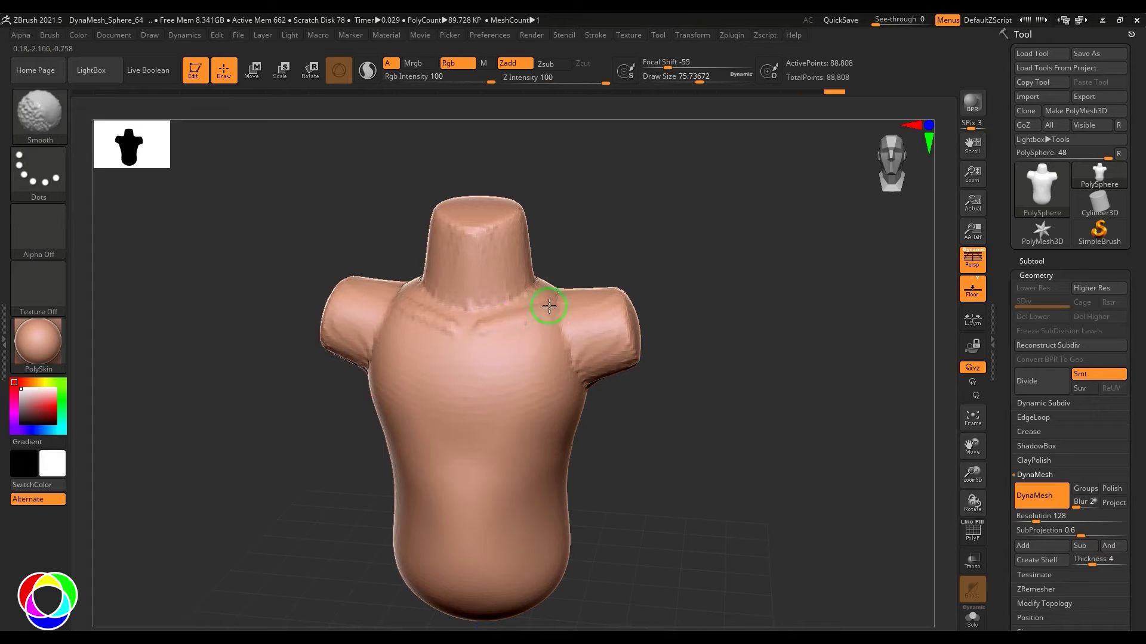
# - Build up both pectoral muscles with the ClayBuildup brush at draw size about 139 and smooth them
pyautogui.moveTo(673, 404); pyautogui.dragTo(682, 386)
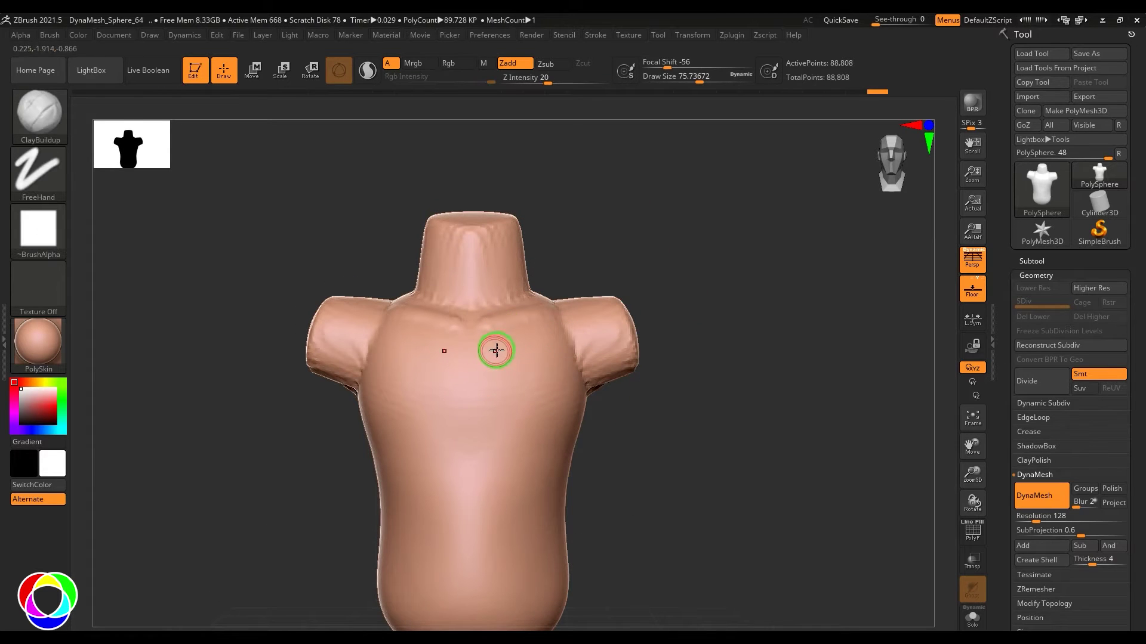
pyautogui.press('s')
pyautogui.moveTo(495, 349)
pyautogui.mouseDown()
pyautogui.moveTo(507, 348)
pyautogui.moveTo(496, 396)
pyautogui.moveTo(483, 389)
pyautogui.moveTo(550, 410)
pyautogui.moveTo(567, 400)
pyautogui.moveTo(558, 379)
pyautogui.moveTo(572, 362)
pyautogui.moveTo(512, 323)
pyautogui.moveTo(504, 391)
pyautogui.moveTo(557, 402)
pyautogui.moveTo(584, 387)
pyautogui.moveTo(527, 388)
pyautogui.moveTo(478, 328)
pyautogui.moveTo(496, 404)
pyautogui.moveTo(525, 401)
pyautogui.moveTo(532, 372)
pyautogui.moveTo(475, 389)
pyautogui.moveTo(547, 354)
pyautogui.moveTo(530, 396)
pyautogui.moveTo(579, 384)
pyautogui.moveTo(546, 369)
pyautogui.mouseUp()
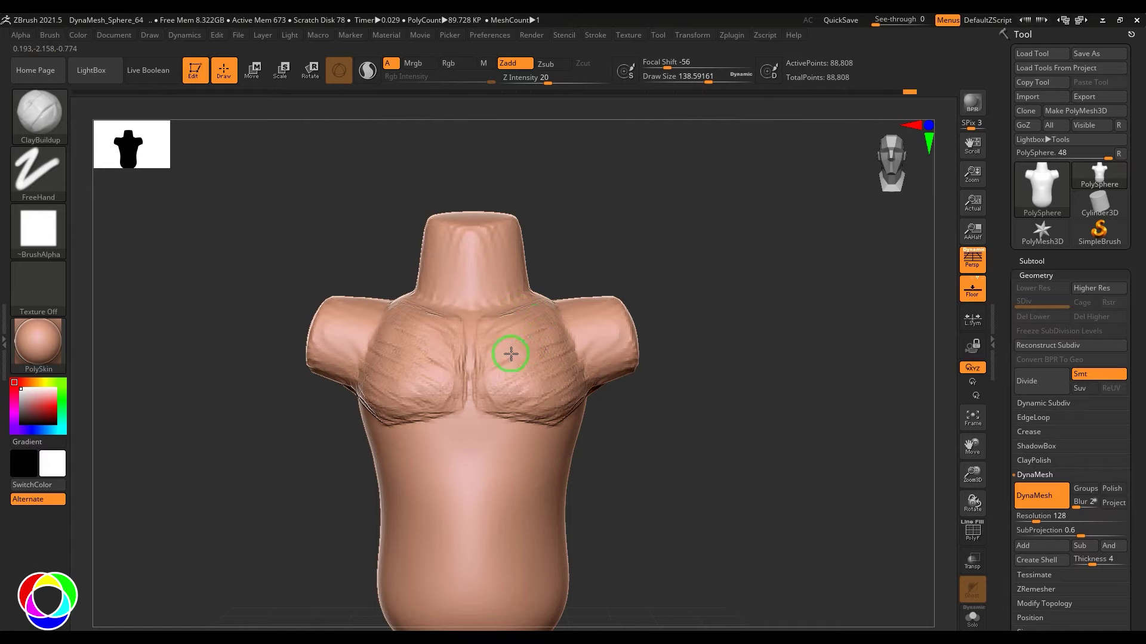
pyautogui.moveTo(534, 368); pyautogui.dragTo(519, 397)
pyautogui.press('shift')
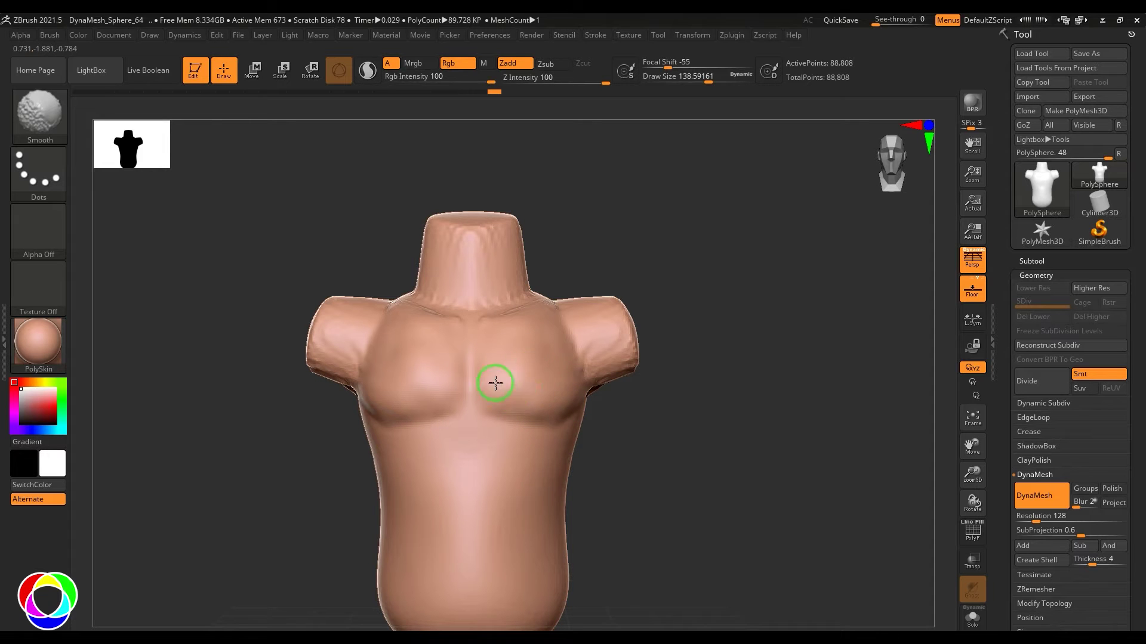
# - Build up the outer pectorals toward the shoulders with the ClayBuildup brush at draw size about 139 and smooth them
pyautogui.moveTo(734, 370)
pyautogui.mouseDown()
pyautogui.moveTo(754, 379)
pyautogui.moveTo(724, 392)
pyautogui.moveTo(704, 382)
pyautogui.mouseUp()
pyautogui.moveTo(576, 333)
pyautogui.mouseDown()
pyautogui.moveTo(549, 379)
pyautogui.moveTo(573, 391)
pyautogui.moveTo(564, 409)
pyautogui.mouseUp()
pyautogui.moveTo(660, 407)
pyautogui.mouseDown()
pyautogui.moveTo(661, 397)
pyautogui.moveTo(563, 379)
pyautogui.mouseUp()
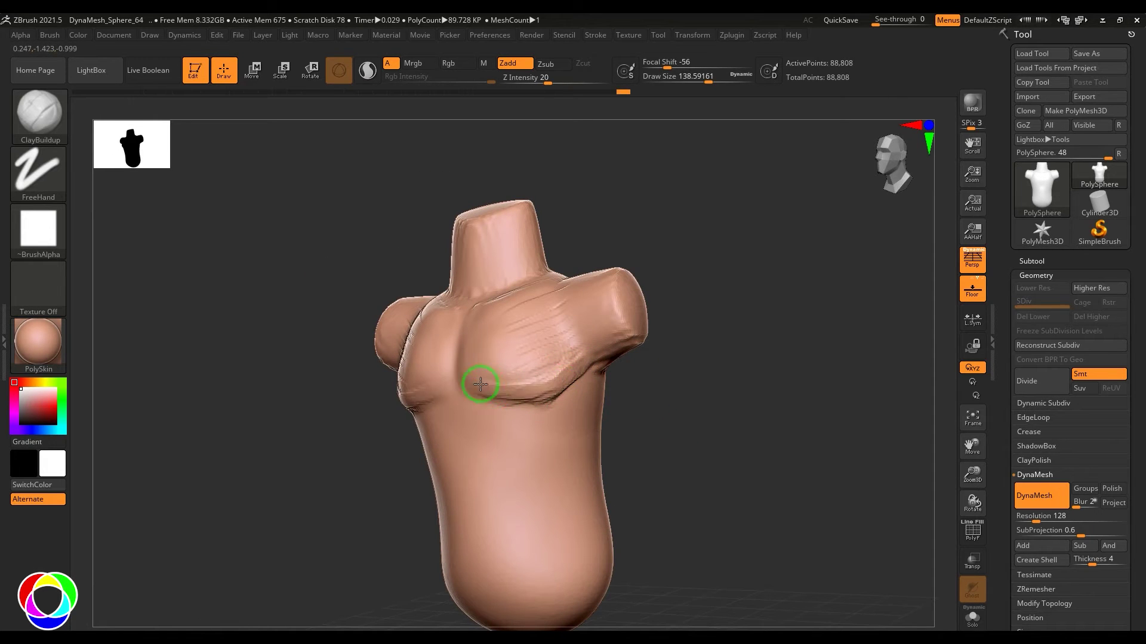
pyautogui.press('shift')
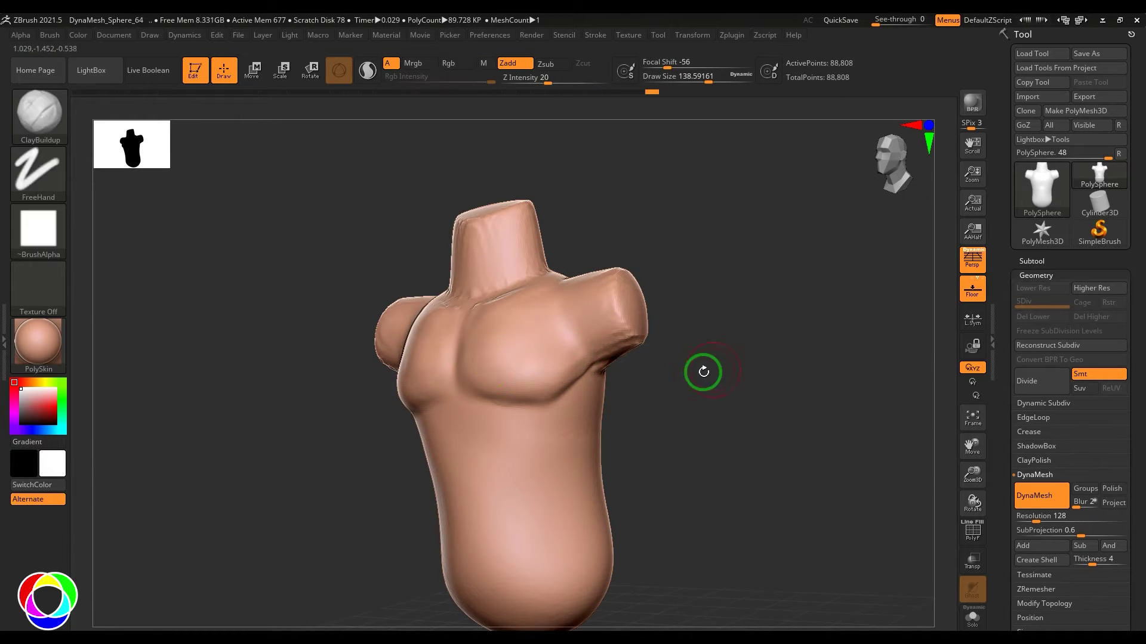
# - Carve the lower rib cage line from the upper belly around the sides with the DamStandard brush at draw size about 106
pyautogui.moveTo(698, 373)
pyautogui.keyDown('shift'); pyautogui.mouseDown()
pyautogui.moveTo(688, 375)
pyautogui.moveTo(691, 412)
pyautogui.mouseUp(); pyautogui.keyUp('shift')
pyautogui.press('b')
pyautogui.press('d')
pyautogui.press('s')
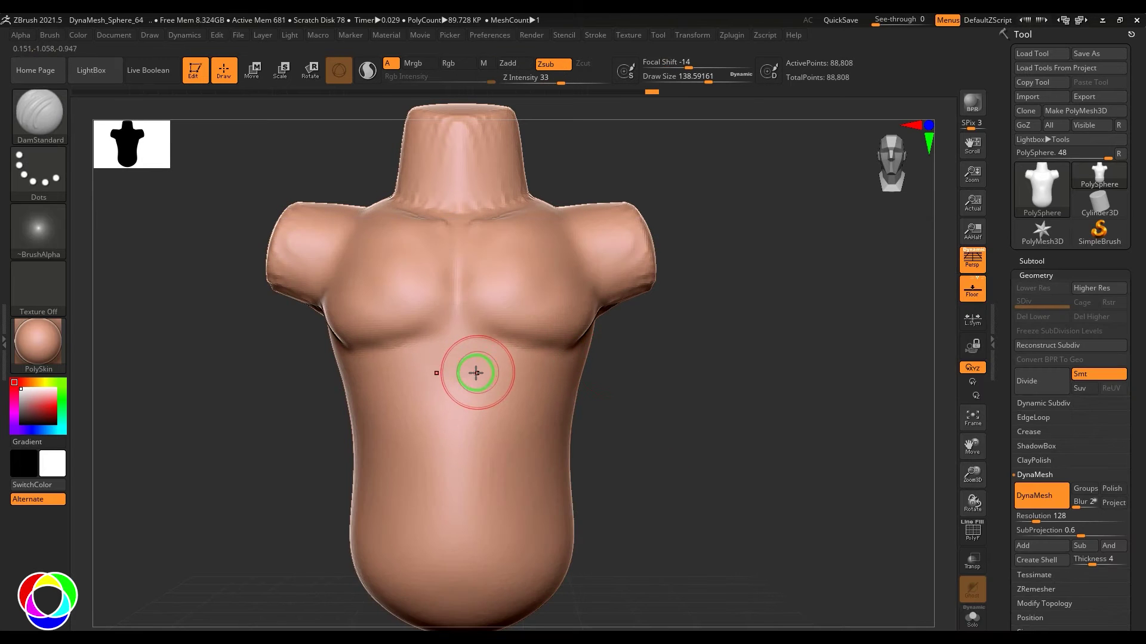
pyautogui.press('s')
pyautogui.moveTo(480, 372); pyautogui.dragTo(476, 370)
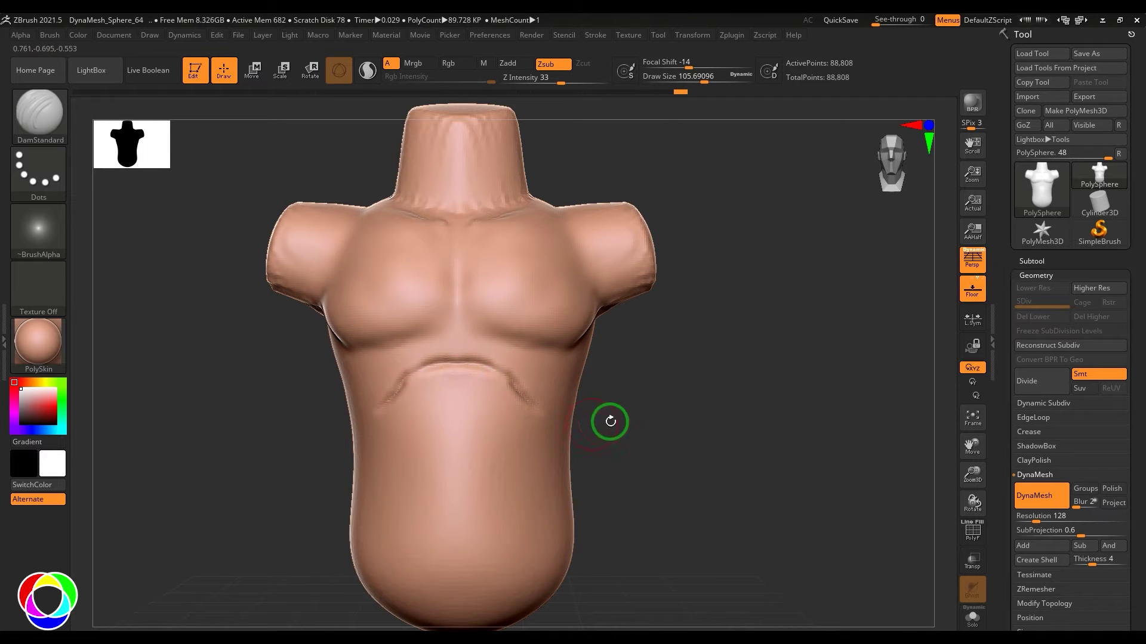
pyautogui.moveTo(667, 421)
pyautogui.mouseDown()
pyautogui.moveTo(537, 404)
pyautogui.moveTo(638, 392)
pyautogui.mouseUp()
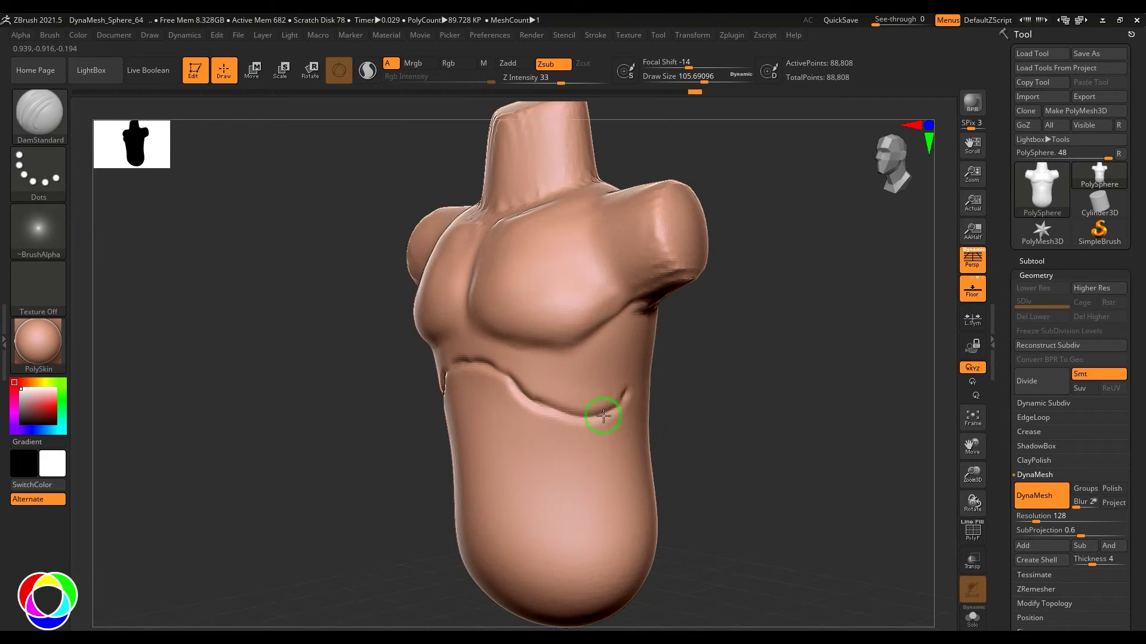
pyautogui.moveTo(614, 404)
pyautogui.mouseDown(button='right')
pyautogui.moveTo(680, 397)
pyautogui.moveTo(721, 358)
pyautogui.moveTo(600, 328)
pyautogui.mouseUp(button='right')
pyautogui.moveTo(762, 358)
pyautogui.mouseDown(button='right')
pyautogui.moveTo(809, 365)
pyautogui.moveTo(718, 397)
pyautogui.moveTo(629, 370)
pyautogui.mouseUp(button='right')
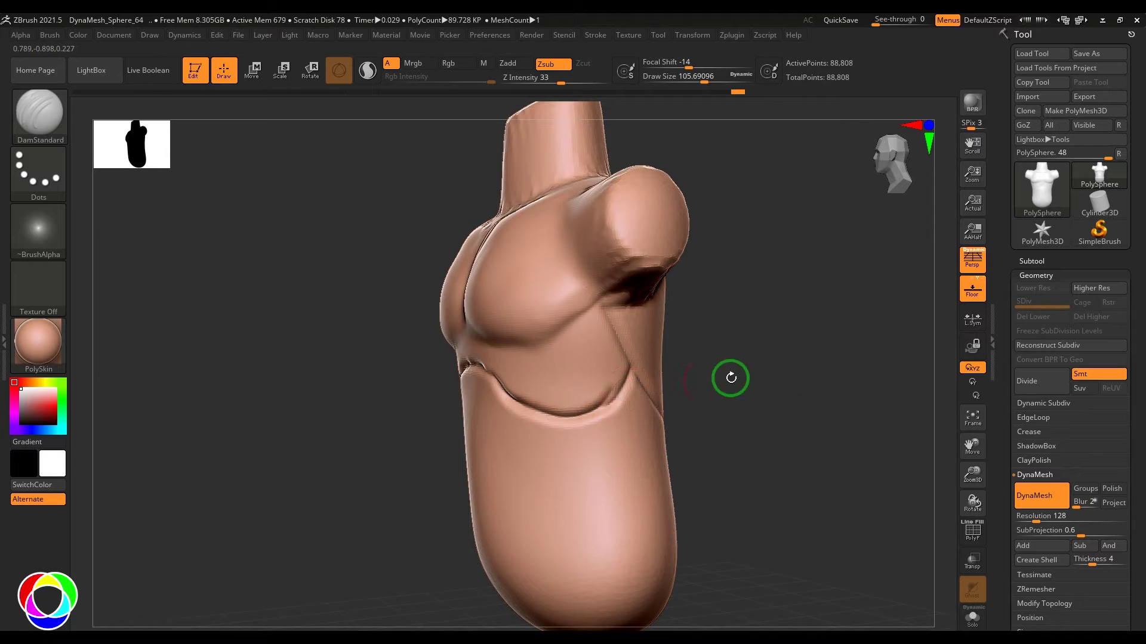
pyautogui.moveTo(772, 368)
pyautogui.mouseDown(button='right')
pyautogui.moveTo(619, 379)
pyautogui.moveTo(655, 325)
pyautogui.moveTo(760, 333)
pyautogui.moveTo(597, 340)
pyautogui.moveTo(560, 296)
pyautogui.mouseUp(button='right')
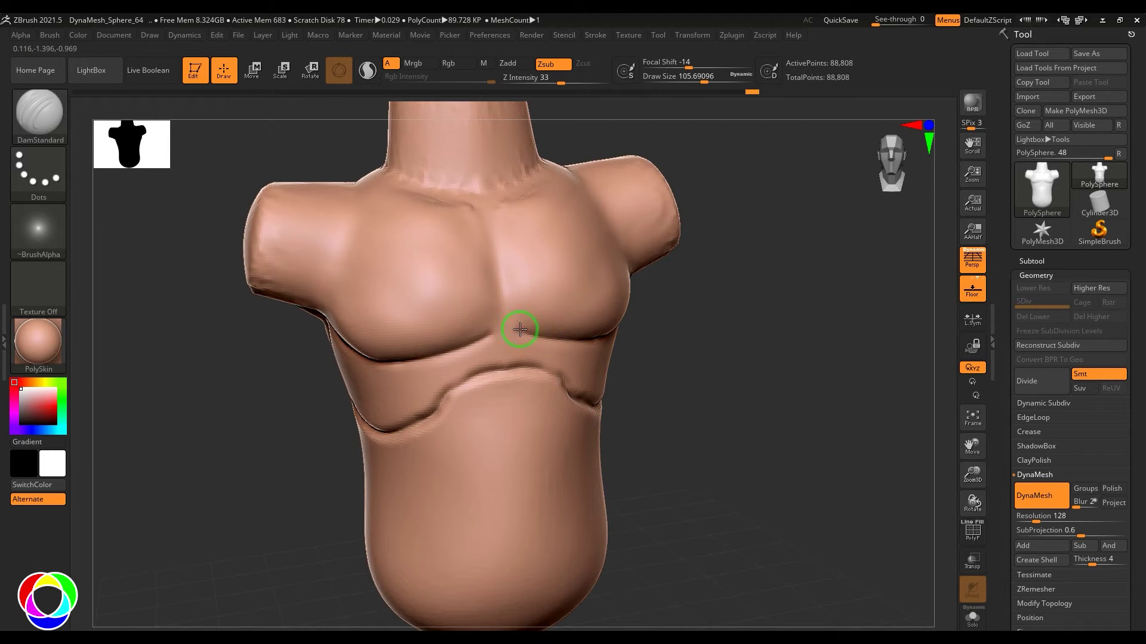
# - Carve the groove between the pectorals and sharpen their outlines with the DamStandard brush, smoothing the chest
pyautogui.moveTo(785, 319); pyautogui.dragTo(504, 220, button='right')
pyautogui.press('shift')
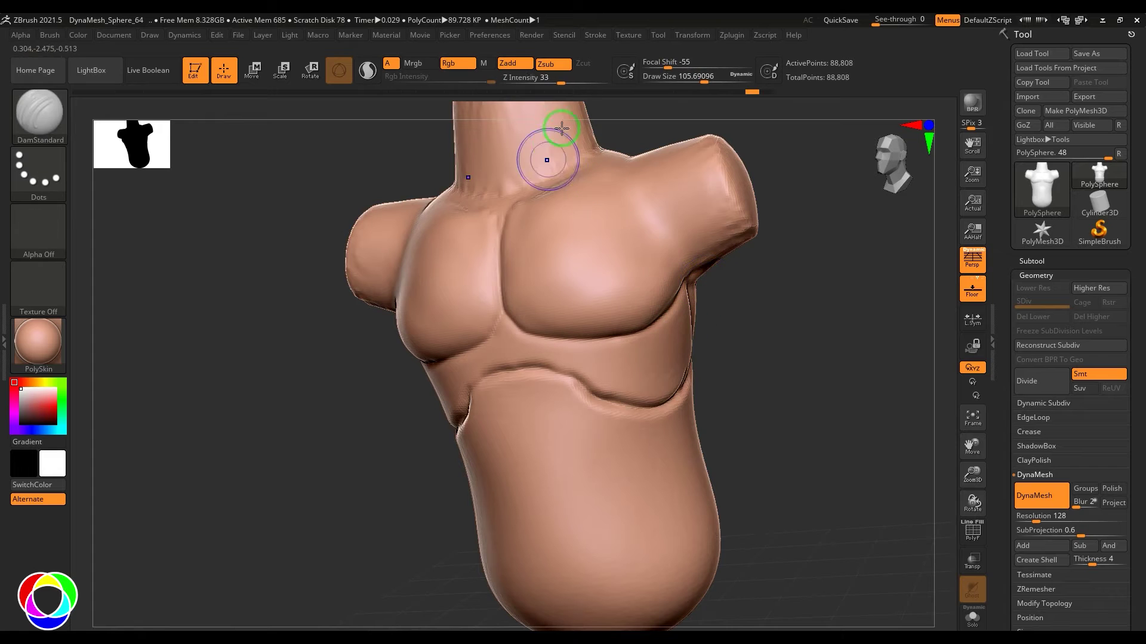
pyautogui.keyDown('shift'); pyautogui.moveTo(564, 79); pyautogui.dragTo(555, 82); pyautogui.keyUp('shift')
pyautogui.keyDown('shift'); pyautogui.moveTo(844, 363); pyautogui.dragTo(557, 243); pyautogui.keyUp('shift')
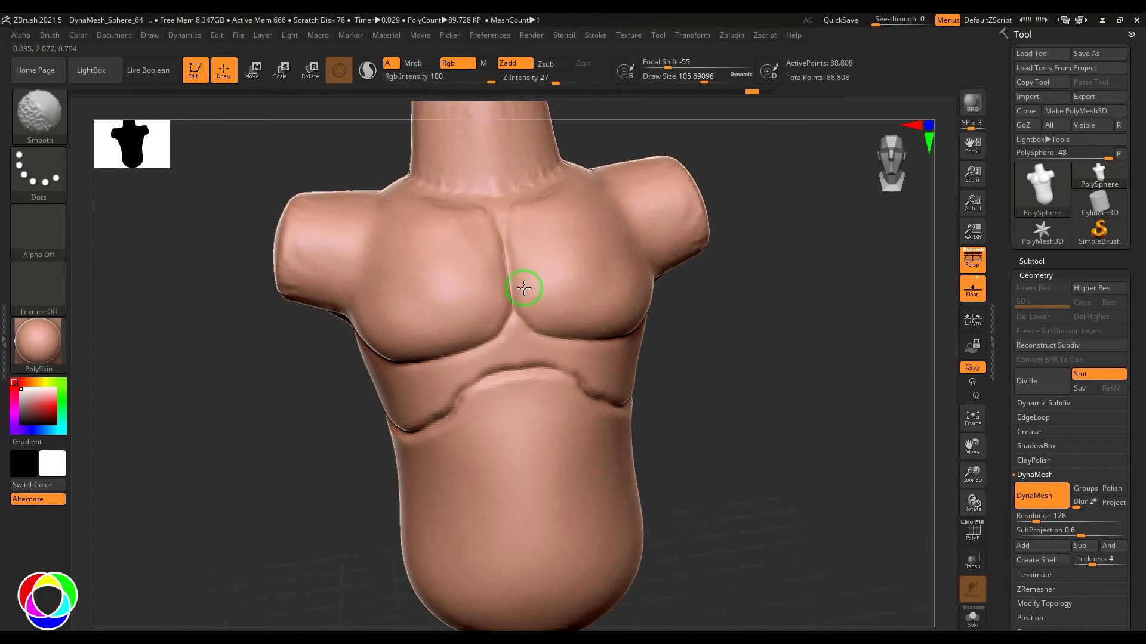
pyautogui.moveTo(768, 361); pyautogui.dragTo(693, 337)
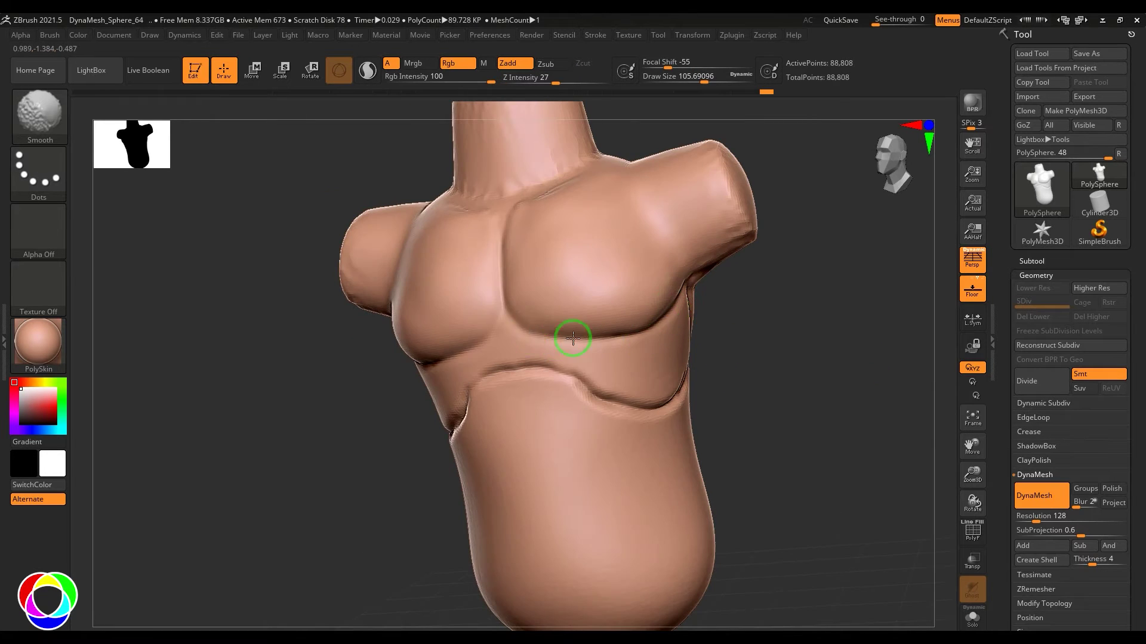
# - Fill and soften the area below the rib cage line with the ClayBuildup brush at draw size about 106 and smoothing strokes
pyautogui.keyDown('shift'); pyautogui.moveTo(564, 387); pyautogui.dragTo(698, 405); pyautogui.keyUp('shift')
pyautogui.press('b')
pyautogui.press('c')
pyautogui.press('b')
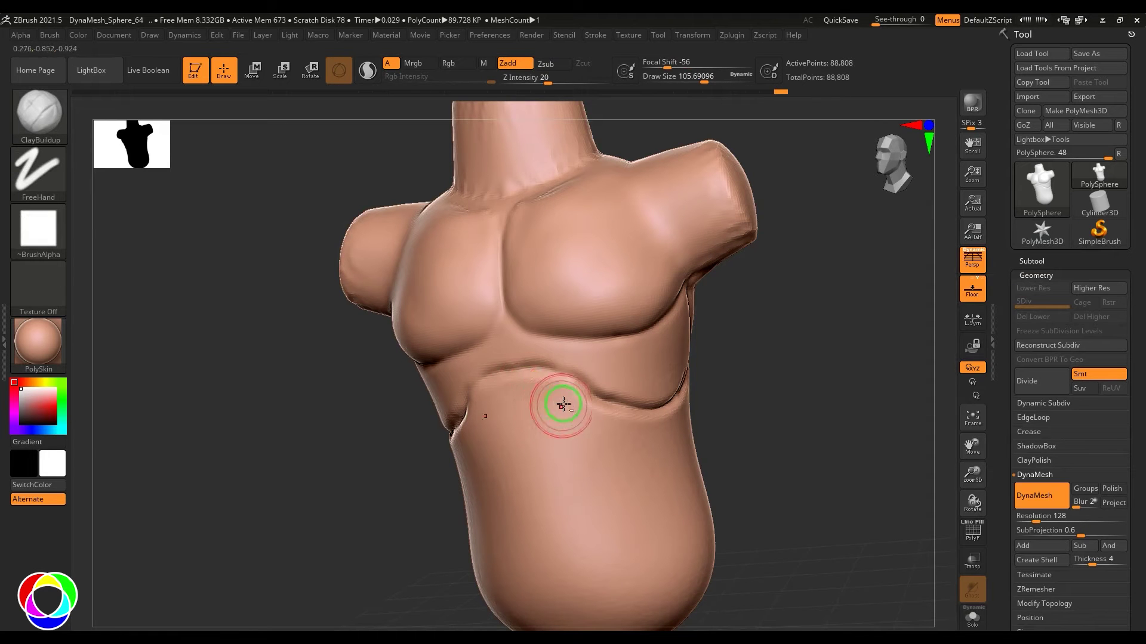
pyautogui.moveTo(563, 398)
pyautogui.mouseDown()
pyautogui.moveTo(558, 380)
pyautogui.moveTo(520, 382)
pyautogui.moveTo(581, 394)
pyautogui.moveTo(535, 399)
pyautogui.moveTo(614, 420)
pyautogui.moveTo(677, 419)
pyautogui.mouseUp()
pyautogui.moveTo(791, 420)
pyautogui.mouseDown()
pyautogui.moveTo(716, 406)
pyautogui.moveTo(581, 435)
pyautogui.moveTo(563, 418)
pyautogui.moveTo(517, 417)
pyautogui.mouseUp()
pyautogui.keyDown('shift'); pyautogui.click(576, 80); pyautogui.keyUp('shift')
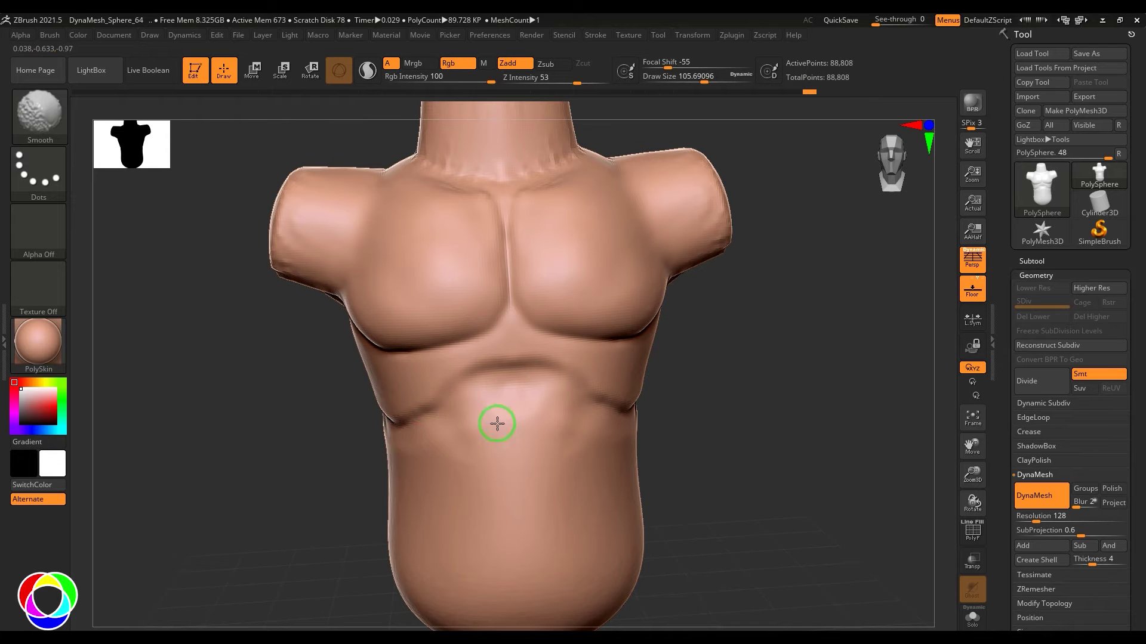
pyautogui.moveTo(779, 412)
pyautogui.keyDown('alt'); pyautogui.mouseDown()
pyautogui.moveTo(798, 417)
pyautogui.moveTo(742, 379)
pyautogui.moveTo(734, 418)
pyautogui.moveTo(746, 425)
pyautogui.moveTo(686, 445)
pyautogui.mouseUp(); pyautogui.keyUp('alt')
pyautogui.press('shift')
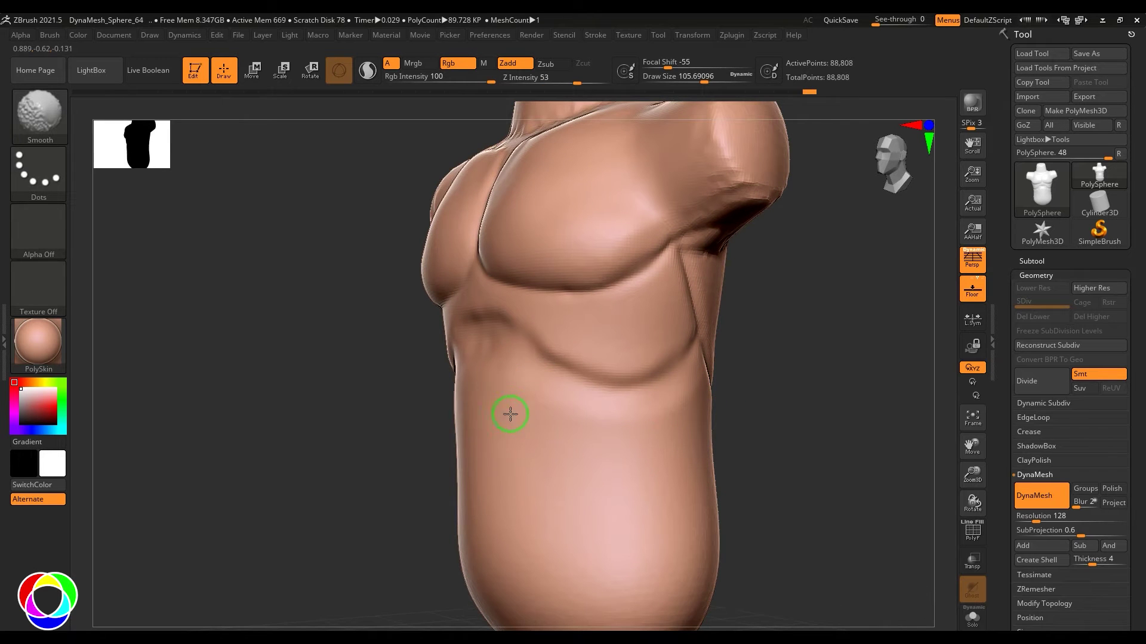
pyautogui.keyDown('shift'); pyautogui.moveTo(525, 415); pyautogui.dragTo(509, 393); pyautogui.keyUp('shift')
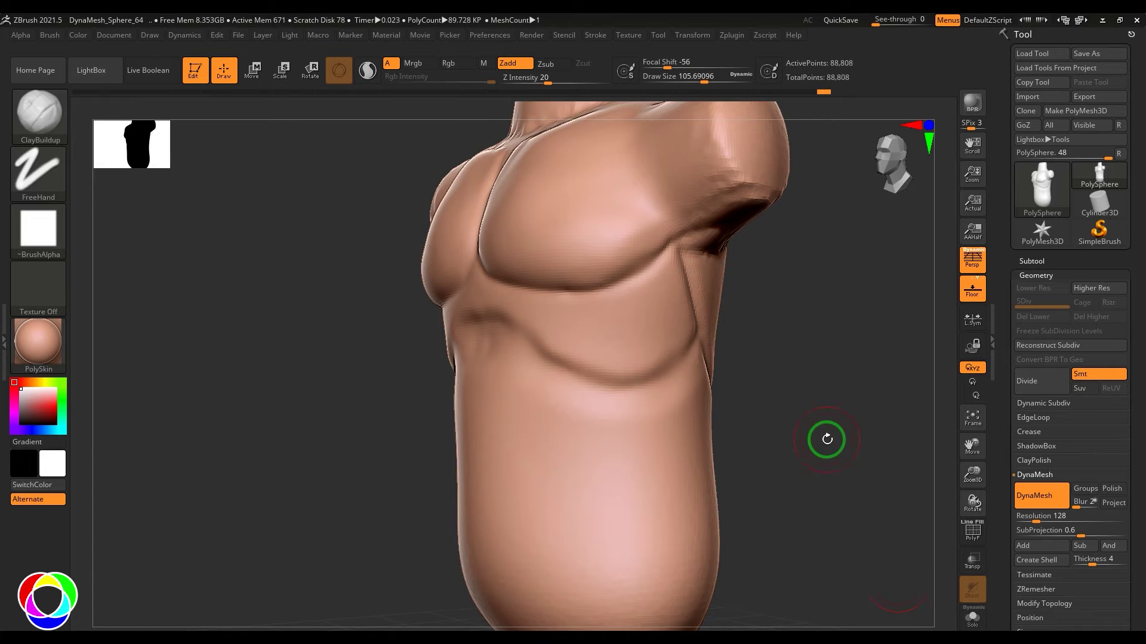
# - Build up two rows of paired abdominal muscles with the ClayBuildup brush at draw size about 106 and smooth them
pyautogui.moveTo(805, 427)
pyautogui.mouseDown()
pyautogui.moveTo(844, 433)
pyautogui.moveTo(799, 432)
pyautogui.mouseUp()
pyautogui.moveTo(548, 338)
pyautogui.mouseDown()
pyautogui.moveTo(568, 378)
pyautogui.moveTo(580, 364)
pyautogui.moveTo(529, 361)
pyautogui.moveTo(527, 373)
pyautogui.moveTo(524, 353)
pyautogui.mouseUp()
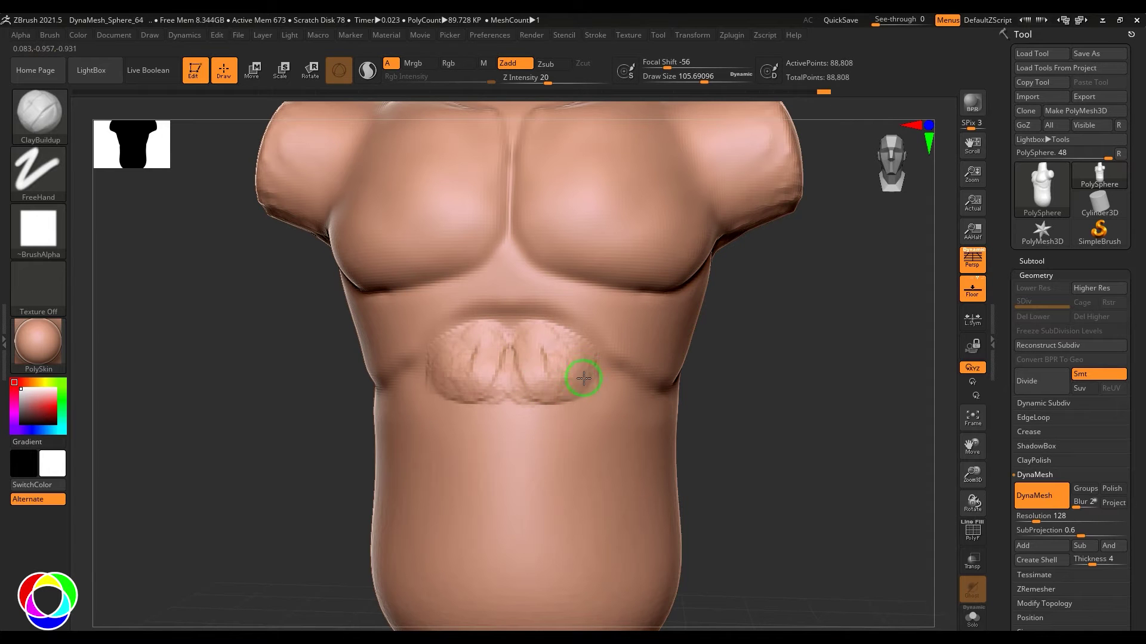
pyautogui.moveTo(579, 380)
pyautogui.mouseDown()
pyautogui.moveTo(555, 358)
pyautogui.moveTo(519, 354)
pyautogui.mouseUp()
pyautogui.press('shift')
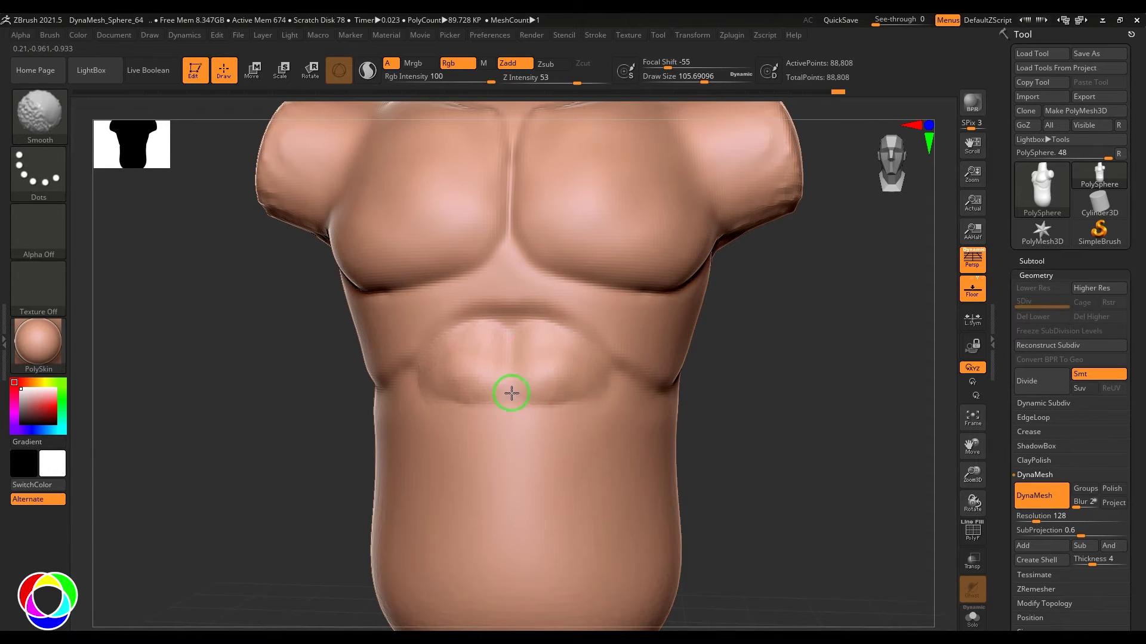
pyautogui.moveTo(532, 435)
pyautogui.mouseDown()
pyautogui.moveTo(580, 417)
pyautogui.moveTo(563, 467)
pyautogui.moveTo(532, 441)
pyautogui.moveTo(512, 448)
pyautogui.moveTo(583, 467)
pyautogui.moveTo(537, 473)
pyautogui.moveTo(557, 436)
pyautogui.moveTo(537, 435)
pyautogui.moveTo(547, 484)
pyautogui.moveTo(583, 463)
pyautogui.moveTo(528, 450)
pyautogui.moveTo(577, 476)
pyautogui.moveTo(573, 450)
pyautogui.moveTo(495, 441)
pyautogui.mouseUp()
pyautogui.keyDown('shift'); pyautogui.moveTo(589, 481); pyautogui.dragTo(583, 468); pyautogui.keyUp('shift')
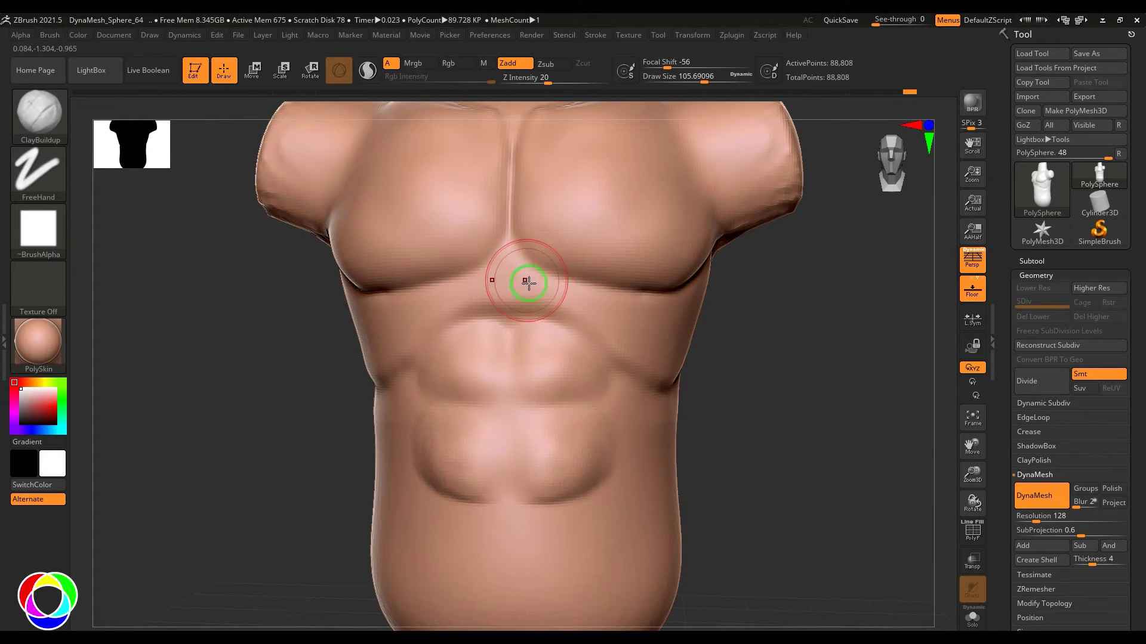
# - Build up the muscle band between the pectorals and the upper abs and the forms over the ribs, smoothing them
pyautogui.moveTo(431, 315)
pyautogui.mouseDown()
pyautogui.moveTo(569, 297)
pyautogui.moveTo(601, 309)
pyautogui.mouseUp()
pyautogui.hotkey('ctrl', 'z')
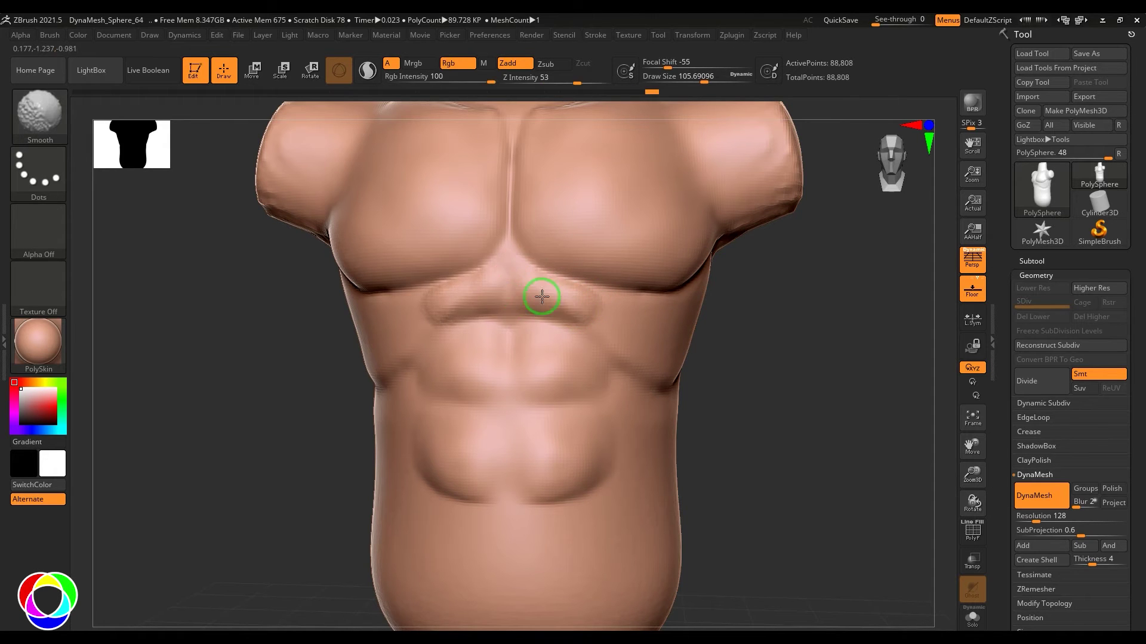
pyautogui.moveTo(780, 383)
pyautogui.mouseDown()
pyautogui.moveTo(665, 301)
pyautogui.moveTo(622, 307)
pyautogui.moveTo(649, 311)
pyautogui.moveTo(638, 314)
pyautogui.moveTo(658, 363)
pyautogui.moveTo(630, 392)
pyautogui.mouseUp()
pyautogui.keyDown('shift'); pyautogui.moveTo(678, 349); pyautogui.dragTo(653, 392); pyautogui.keyUp('shift')
# - Add small nipple bumps on the lower pectorals with the ClayBuildup brush at draw size about 55
pyautogui.moveTo(830, 350); pyautogui.dragTo(856, 359)
pyautogui.press('s')
pyautogui.moveTo(668, 232); pyautogui.dragTo(665, 239)
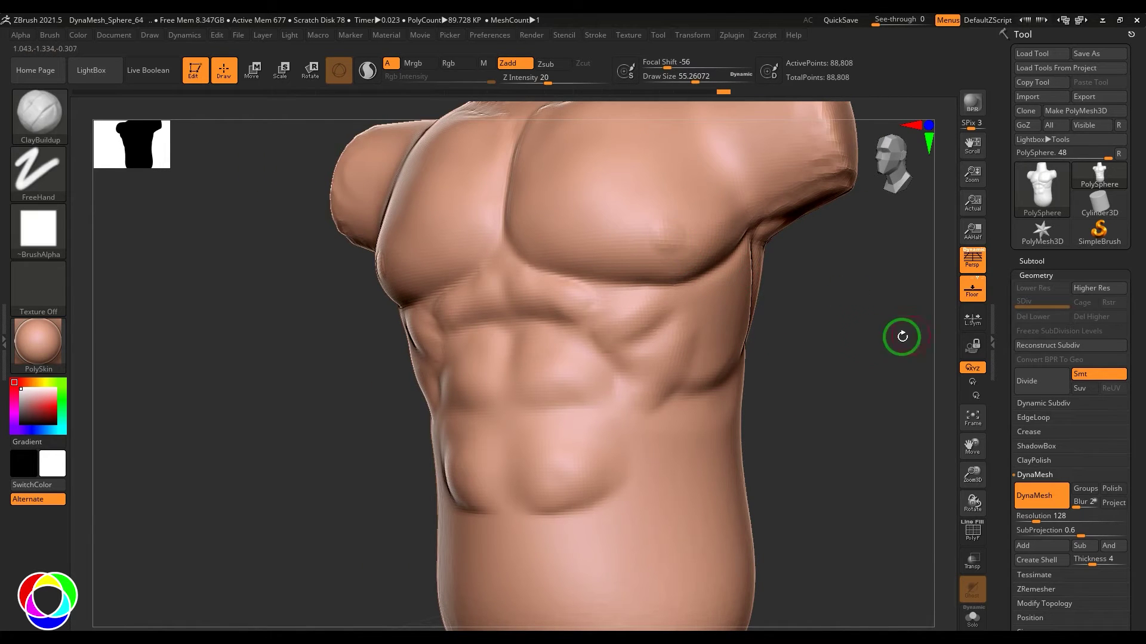
# - Carve diagonal grooves into the side of the rib cage with the DamStandard brush at draw size about 55 and soften them
pyautogui.moveTo(865, 330)
pyautogui.mouseDown()
pyautogui.moveTo(890, 356)
pyautogui.moveTo(792, 364)
pyautogui.moveTo(739, 397)
pyautogui.moveTo(792, 386)
pyautogui.moveTo(666, 327)
pyautogui.moveTo(582, 347)
pyautogui.mouseUp()
pyautogui.press('b')
pyautogui.click(596, 345)
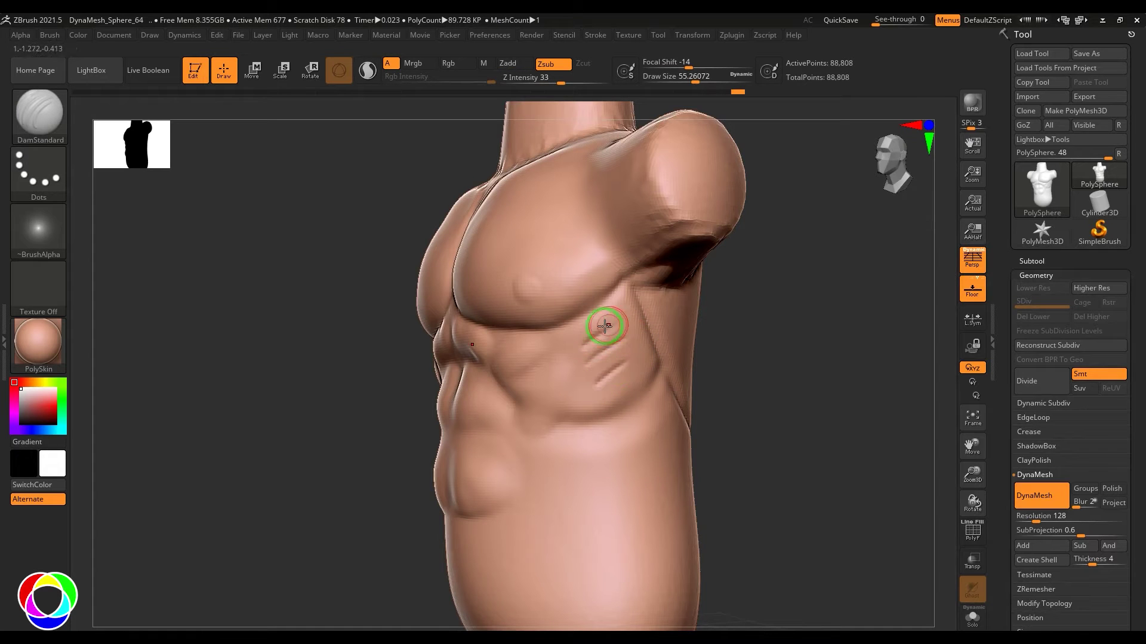
pyautogui.press('shift')
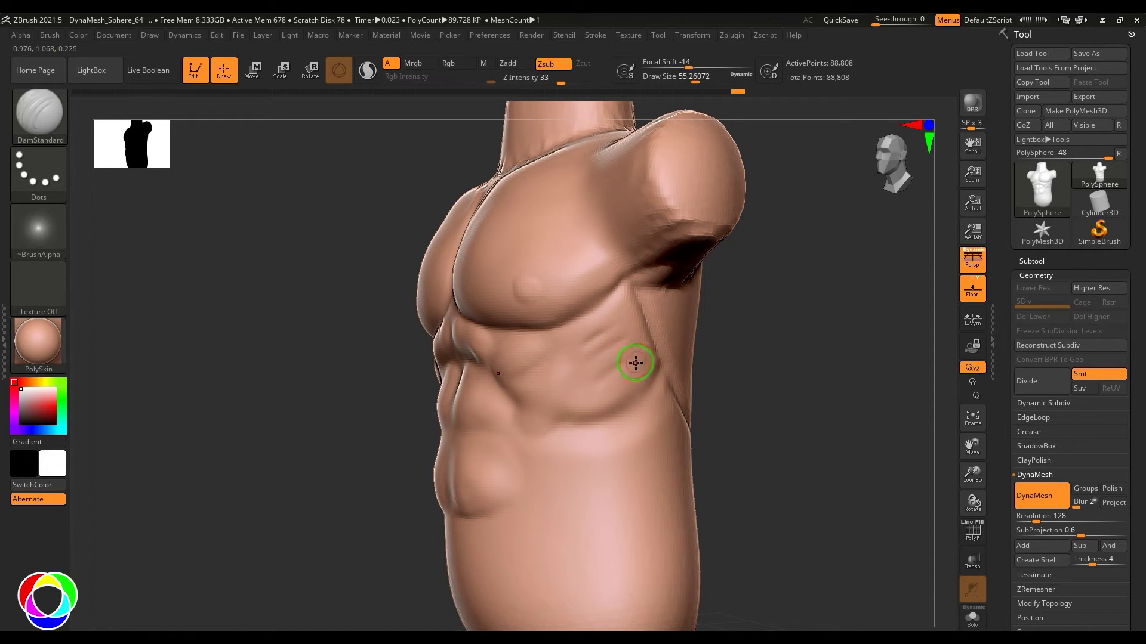
pyautogui.press('ctrl')
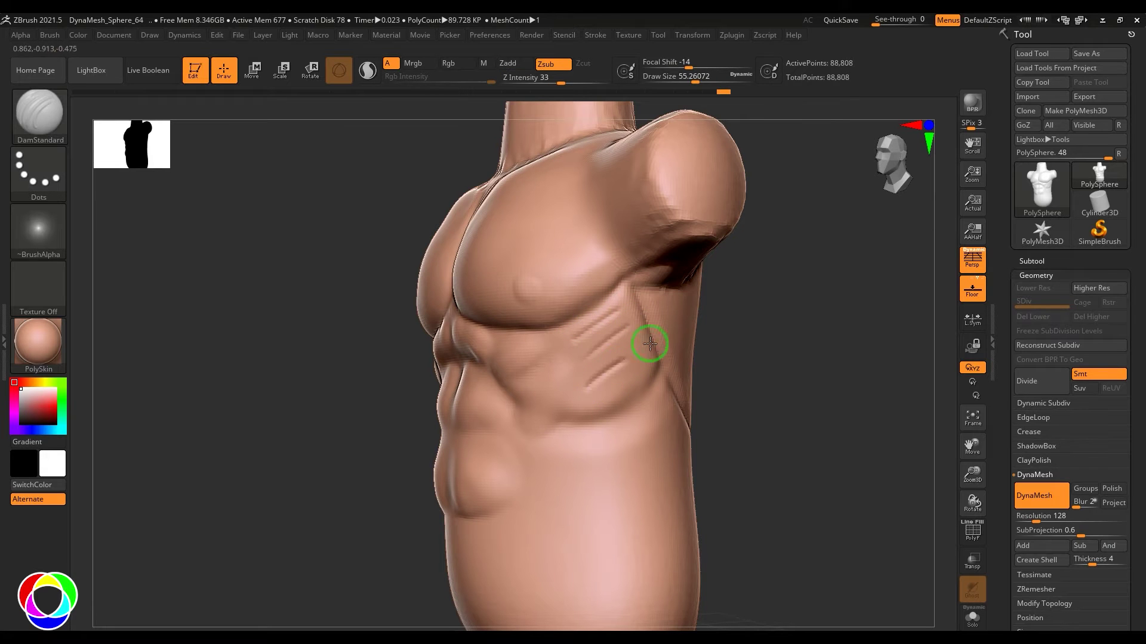
pyautogui.press('shift')
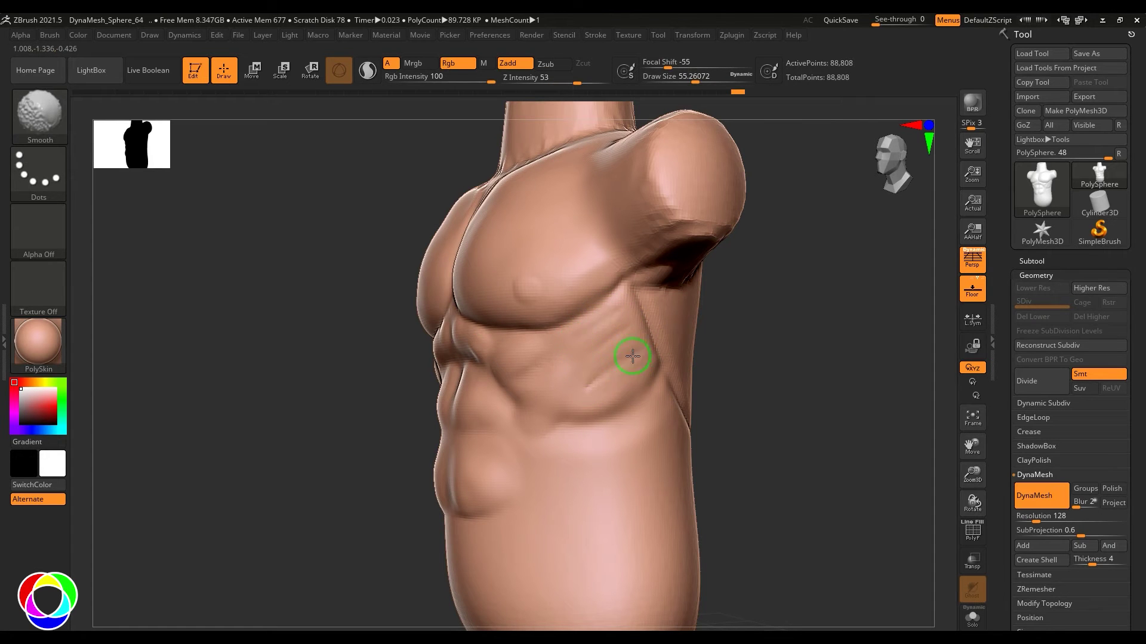
# - Add the serratus bumps on the side ribs below the armpit with the ClayBuildup brush at draw size about 55 and smooth them
pyautogui.press('b')
pyautogui.press('c')
pyautogui.press('b')
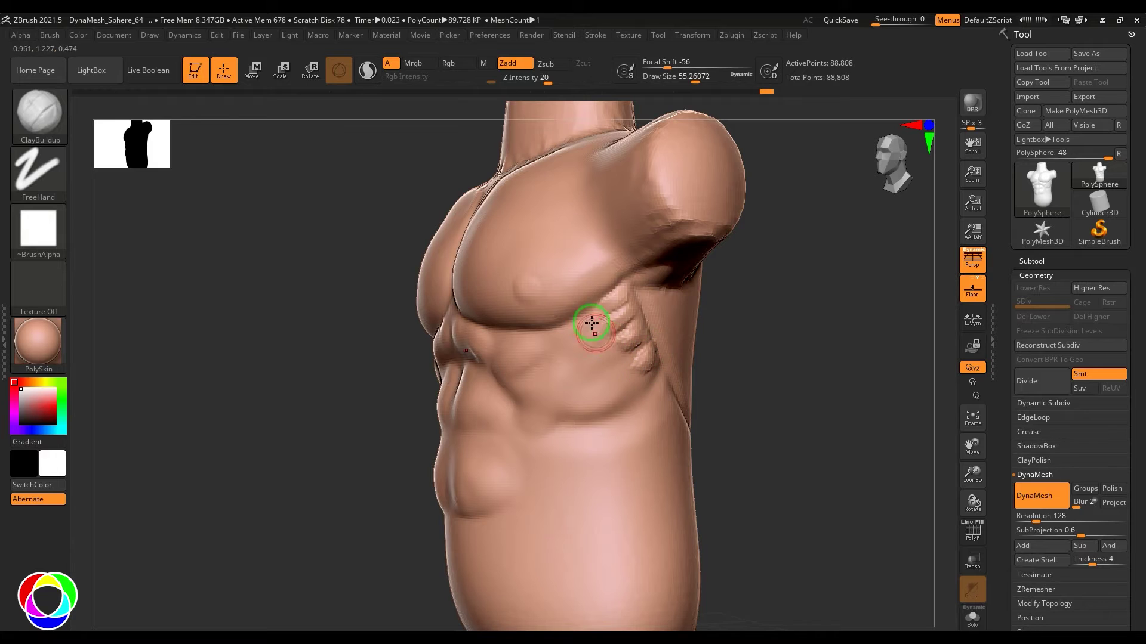
pyautogui.press('shift')
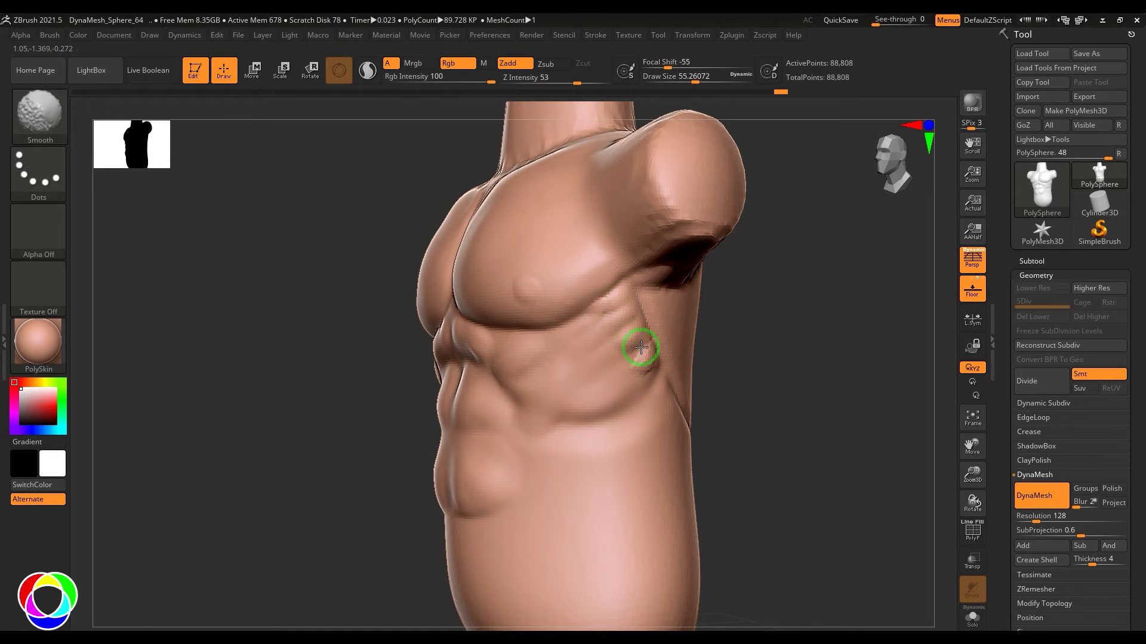
pyautogui.moveTo(700, 337)
pyautogui.keyDown('shift'); pyautogui.mouseDown()
pyautogui.moveTo(765, 347)
pyautogui.moveTo(739, 371)
pyautogui.moveTo(780, 328)
pyautogui.mouseUp(); pyautogui.keyUp('shift')
# - Build up the oblique muscles along both sides of the waist with the ClayBuildup brush at draw size about 139 and smooth them
pyautogui.moveTo(746, 389); pyautogui.dragTo(688, 384)
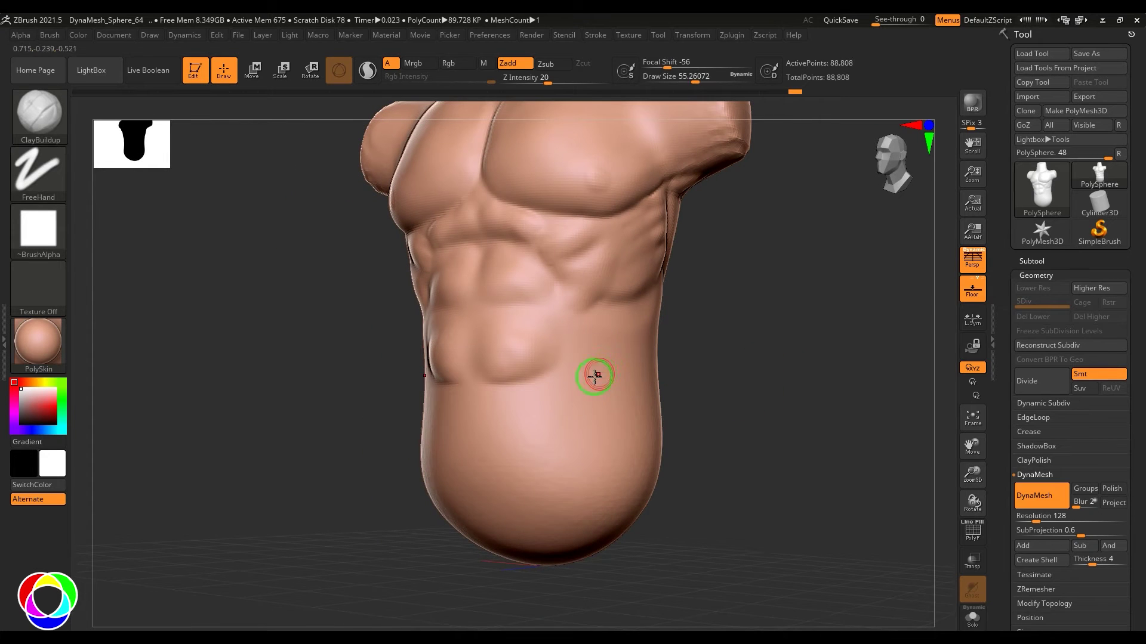
pyautogui.press('b')
pyautogui.press('c')
pyautogui.press('b')
pyautogui.press('s')
pyautogui.moveTo(585, 337)
pyautogui.mouseDown()
pyautogui.moveTo(599, 337)
pyautogui.moveTo(579, 432)
pyautogui.moveTo(583, 414)
pyautogui.moveTo(557, 388)
pyautogui.moveTo(579, 383)
pyautogui.moveTo(576, 350)
pyautogui.mouseUp()
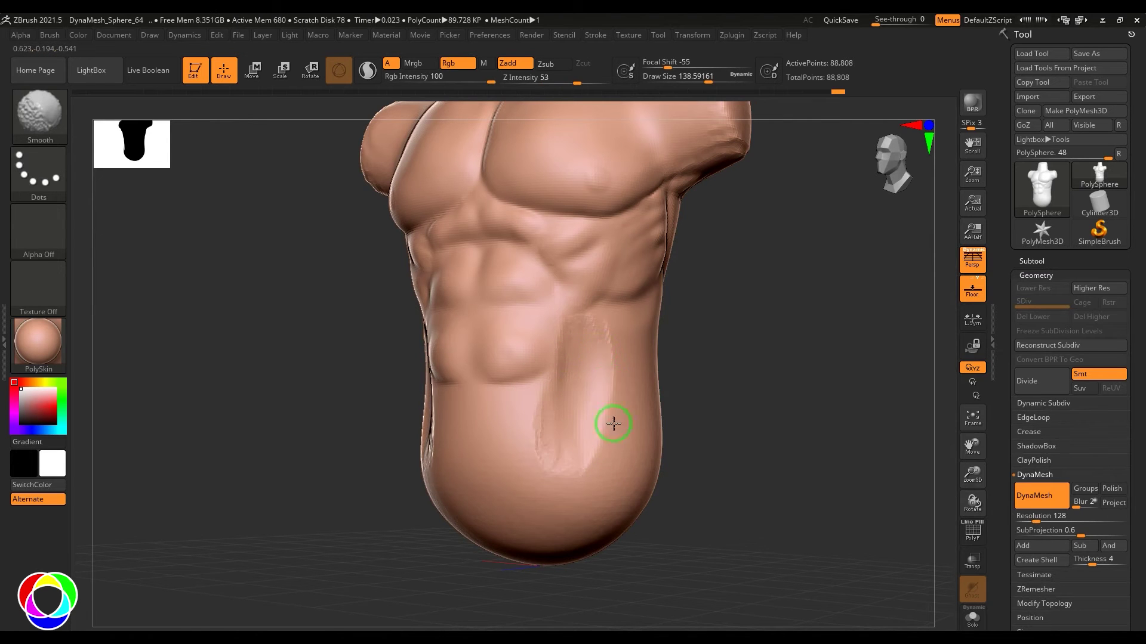
pyautogui.moveTo(634, 307)
pyautogui.mouseDown()
pyautogui.moveTo(601, 366)
pyautogui.moveTo(607, 404)
pyautogui.moveTo(588, 456)
pyautogui.mouseUp()
pyautogui.moveTo(704, 397); pyautogui.dragTo(675, 404)
pyautogui.moveTo(636, 417)
pyautogui.mouseDown()
pyautogui.moveTo(650, 386)
pyautogui.moveTo(619, 450)
pyautogui.mouseUp()
pyautogui.moveTo(634, 341)
pyautogui.mouseDown()
pyautogui.moveTo(617, 335)
pyautogui.moveTo(658, 405)
pyautogui.moveTo(597, 468)
pyautogui.moveTo(608, 346)
pyautogui.mouseUp()
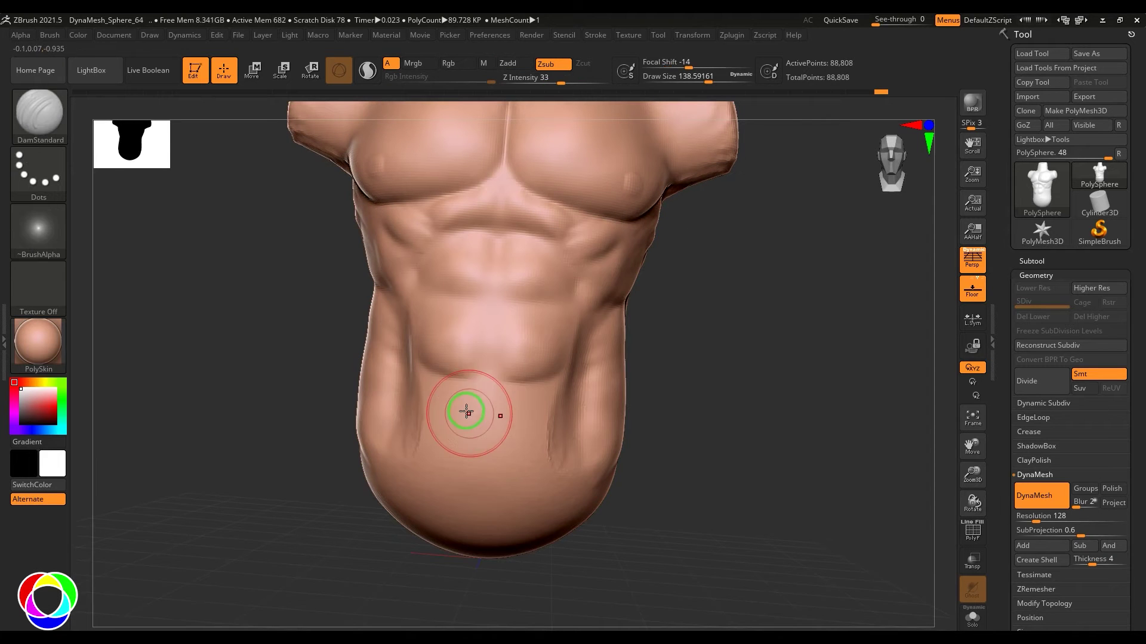
# - Carve the navel on the centre line under the lower abs with the DamStandard brush
pyautogui.press('s')
pyautogui.moveTo(491, 391)
pyautogui.mouseDown()
pyautogui.moveTo(478, 394)
pyautogui.moveTo(533, 379)
pyautogui.mouseUp()
pyautogui.press('s')
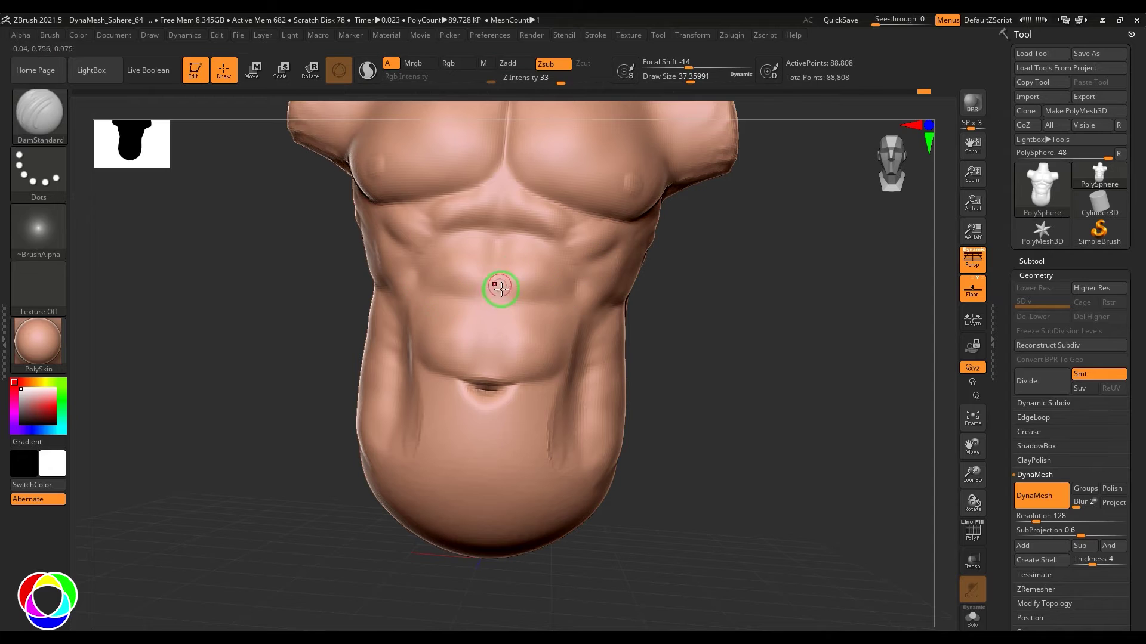
# - Carve the centre line and the divisions around the abs with the DamStandard brush at draw size about 79 and smooth them
pyautogui.press('s')
pyautogui.moveTo(474, 301); pyautogui.dragTo(600, 283)
pyautogui.moveTo(497, 233)
pyautogui.mouseDown()
pyautogui.moveTo(493, 312)
pyautogui.moveTo(493, 258)
pyautogui.moveTo(493, 298)
pyautogui.mouseUp()
pyautogui.moveTo(492, 345); pyautogui.dragTo(489, 369)
pyautogui.moveTo(693, 353); pyautogui.dragTo(667, 354)
pyautogui.moveTo(557, 386)
pyautogui.mouseDown()
pyautogui.moveTo(581, 332)
pyautogui.moveTo(536, 290)
pyautogui.moveTo(577, 291)
pyautogui.mouseUp()
pyautogui.press('shift')
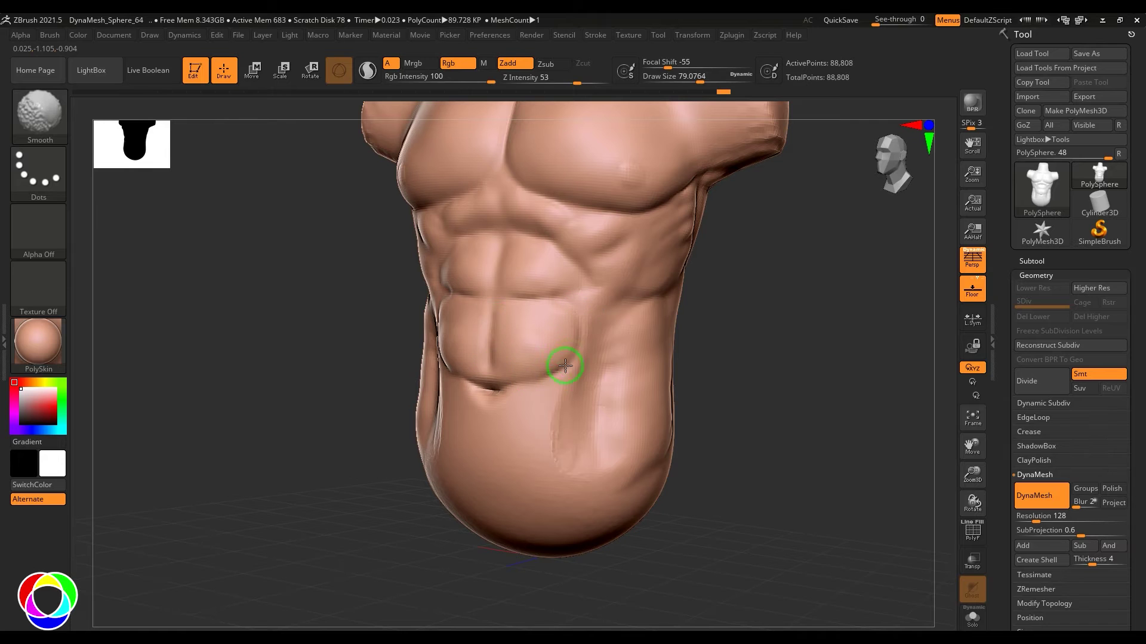
# - Build up the lower abdomen and the groin creases at the hips with the ClayBuildup brush and smooth them
pyautogui.moveTo(786, 392)
pyautogui.mouseDown()
pyautogui.moveTo(786, 358)
pyautogui.moveTo(765, 396)
pyautogui.mouseUp()
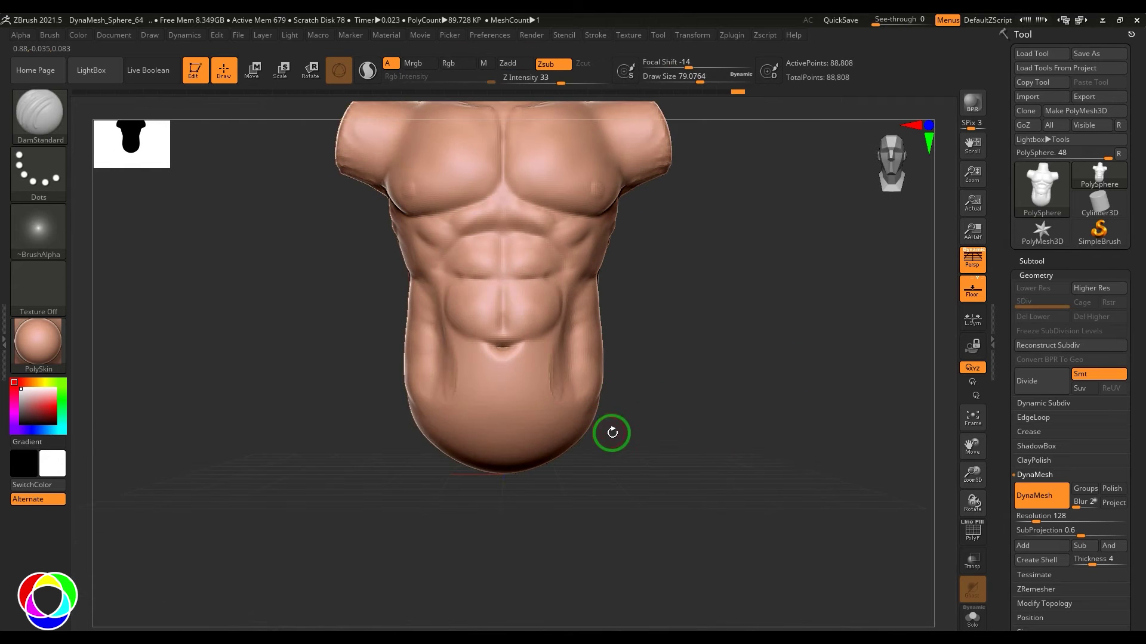
pyautogui.press('b')
pyautogui.press('c')
pyautogui.press('b')
pyautogui.moveTo(500, 399)
pyautogui.mouseDown()
pyautogui.moveTo(548, 382)
pyautogui.moveTo(462, 378)
pyautogui.moveTo(543, 371)
pyautogui.moveTo(452, 358)
pyautogui.moveTo(519, 412)
pyautogui.moveTo(542, 402)
pyautogui.mouseUp()
pyautogui.moveTo(528, 441)
pyautogui.mouseDown()
pyautogui.moveTo(507, 424)
pyautogui.moveTo(513, 459)
pyautogui.mouseUp()
pyautogui.moveTo(603, 486); pyautogui.dragTo(597, 448)
pyautogui.moveTo(511, 460)
pyautogui.mouseDown()
pyautogui.moveTo(524, 462)
pyautogui.moveTo(536, 422)
pyautogui.moveTo(486, 388)
pyautogui.moveTo(506, 434)
pyautogui.mouseUp()
pyautogui.moveTo(646, 349); pyautogui.dragTo(672, 400)
pyautogui.keyDown('shift'); pyautogui.moveTo(537, 364); pyautogui.dragTo(501, 352); pyautogui.keyUp('shift')
pyautogui.moveTo(642, 385); pyautogui.dragTo(617, 429)
pyautogui.moveTo(694, 424); pyautogui.dragTo(714, 377)
# - Flatten the lower hips into angled leg cuts with the hPolish brush at draw size about 470
pyautogui.press('b')
pyautogui.press('h')
pyautogui.press('p')
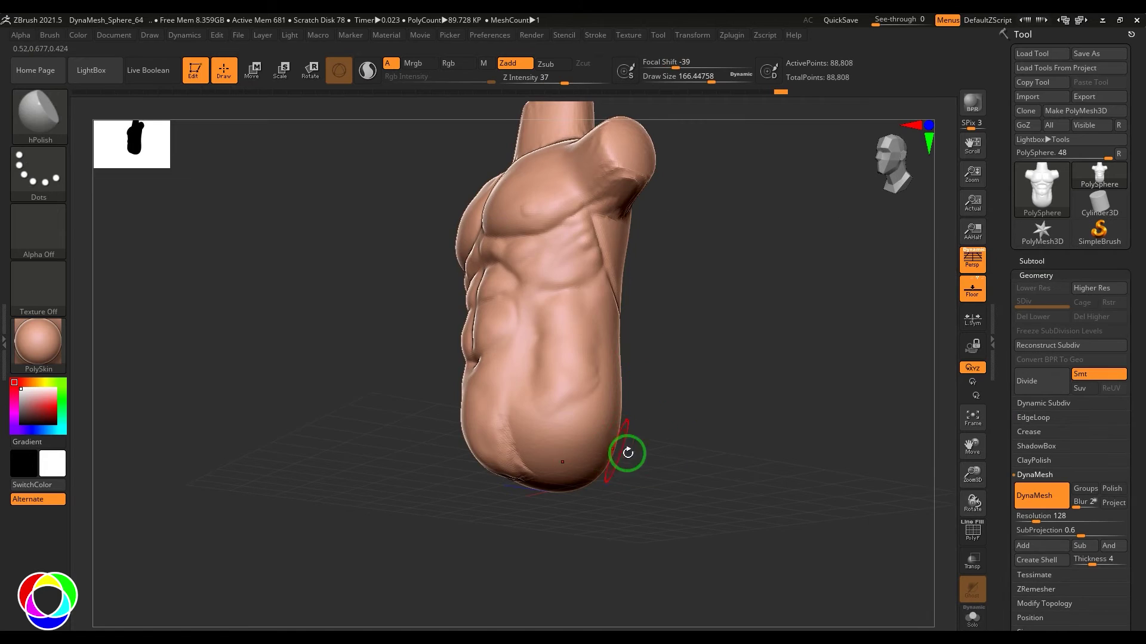
pyautogui.moveTo(663, 453); pyautogui.dragTo(569, 400)
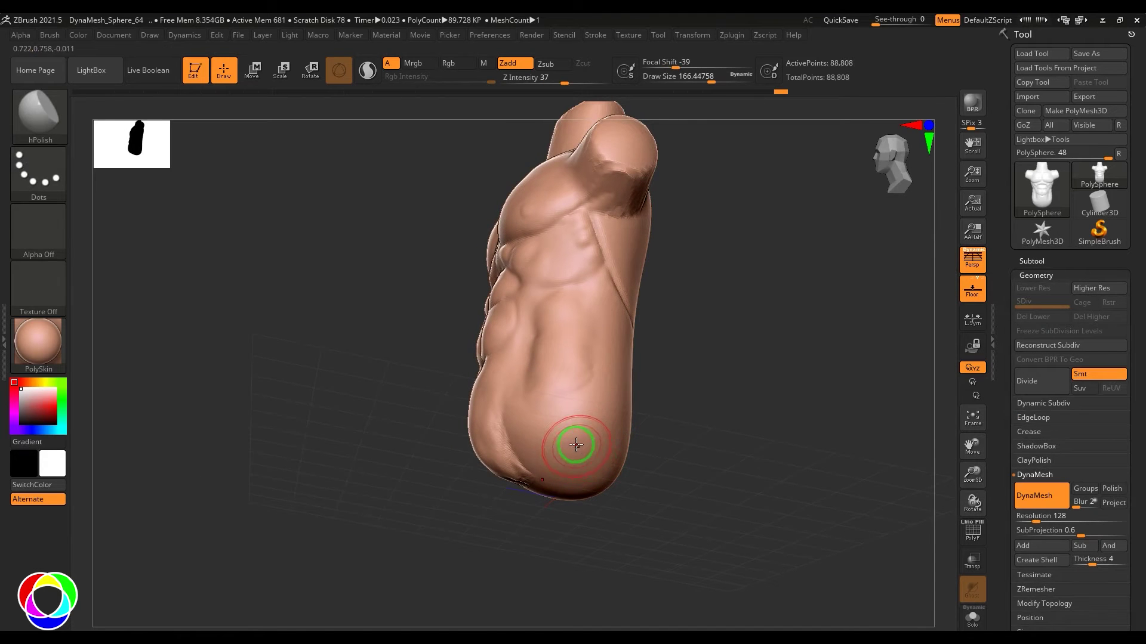
pyautogui.moveTo(578, 445); pyautogui.dragTo(596, 445)
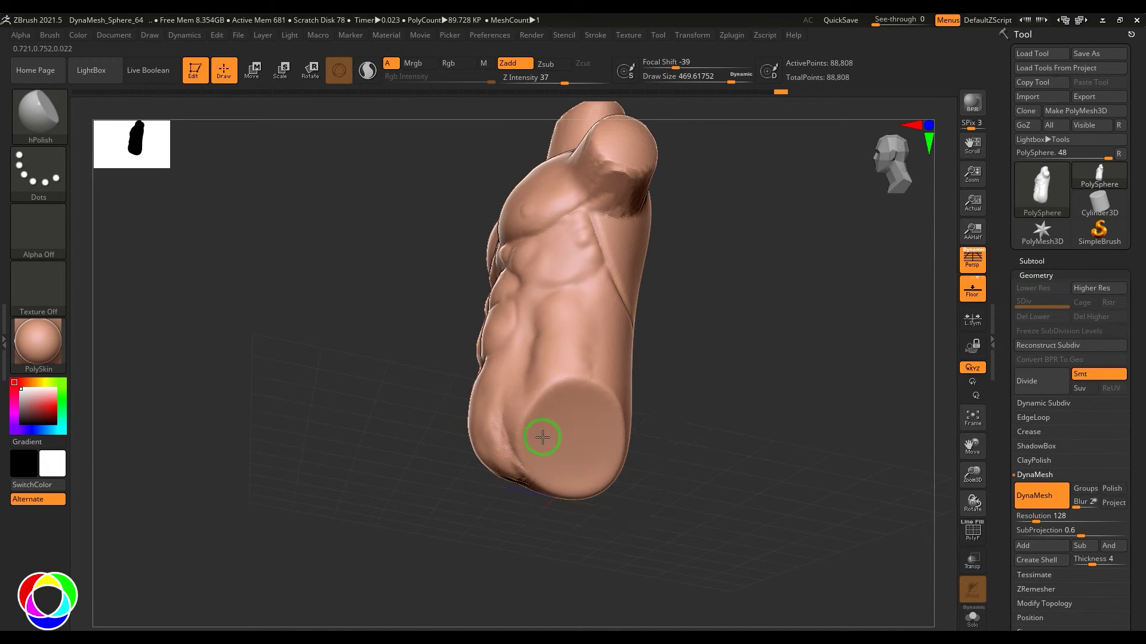
pyautogui.moveTo(695, 371); pyautogui.dragTo(595, 449)
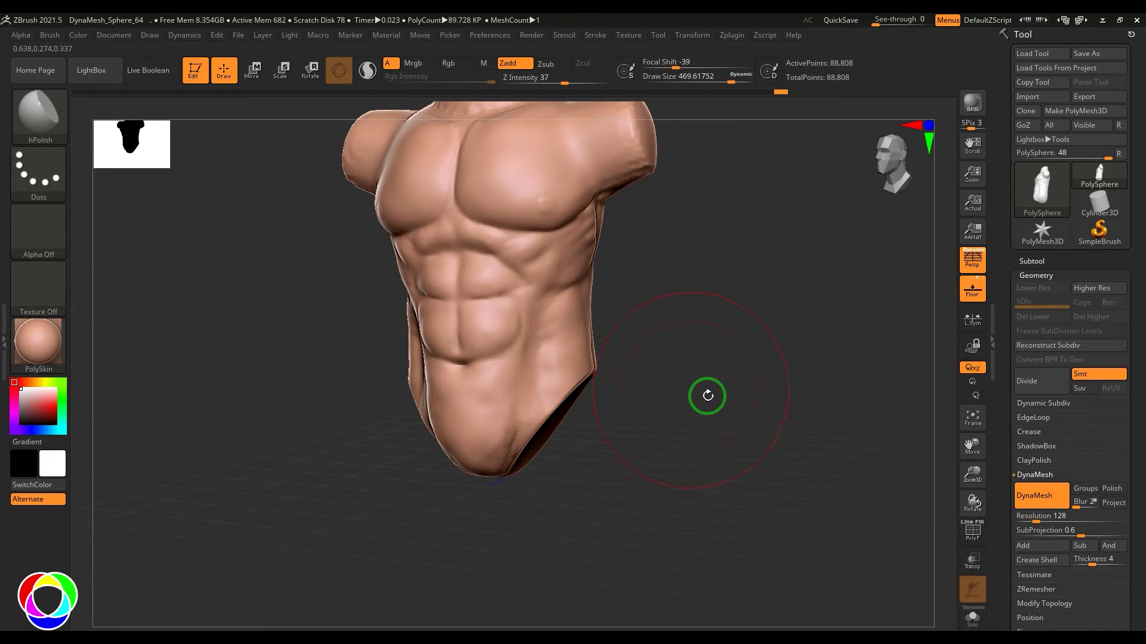
# - Reshape the outer lower hips at the leg cuts with the Move brush at draw size about 312
pyautogui.moveTo(722, 387); pyautogui.dragTo(684, 416)
pyautogui.press('b')
pyautogui.press('m')
pyautogui.press('v')
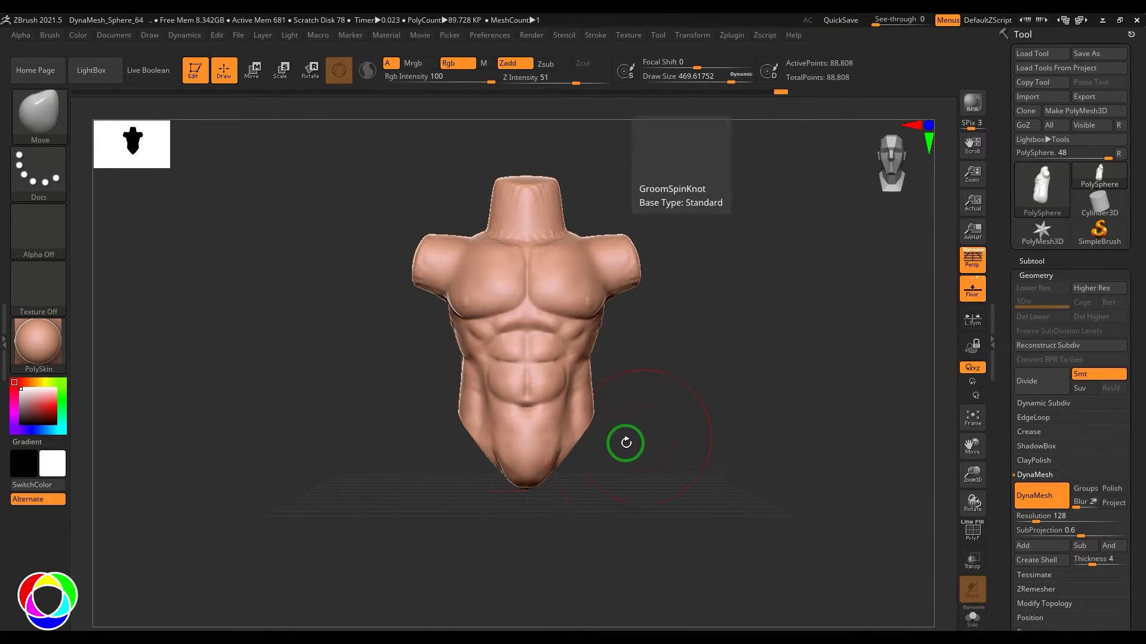
pyautogui.moveTo(582, 438)
pyautogui.mouseDown()
pyautogui.moveTo(599, 418)
pyautogui.moveTo(572, 440)
pyautogui.mouseUp()
pyautogui.hotkey('ctrl', 'z')
pyautogui.press('s')
pyautogui.moveTo(581, 440); pyautogui.dragTo(569, 428)
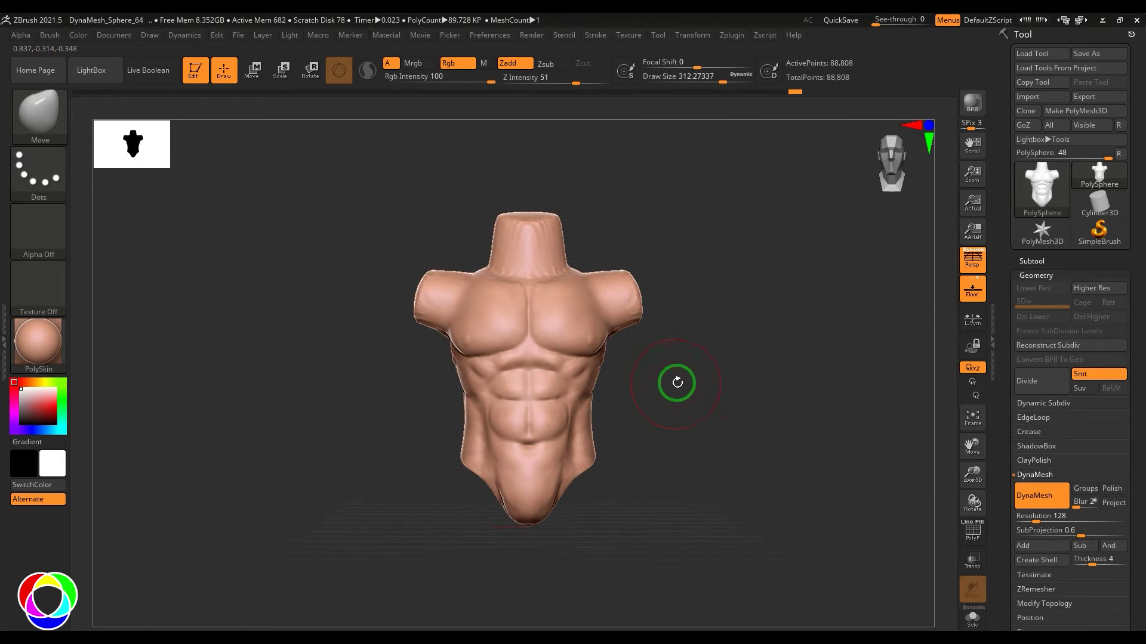
# - Build up the collarbones and their outer ends near the shoulders with the ClayBuildup brush at draw size about 61 and smooth them
pyautogui.moveTo(685, 392); pyautogui.dragTo(760, 356)
pyautogui.press('b')
pyautogui.press('c')
pyautogui.press('b')
pyautogui.moveTo(724, 438)
pyautogui.mouseDown()
pyautogui.moveTo(796, 378)
pyautogui.moveTo(737, 402)
pyautogui.mouseUp()
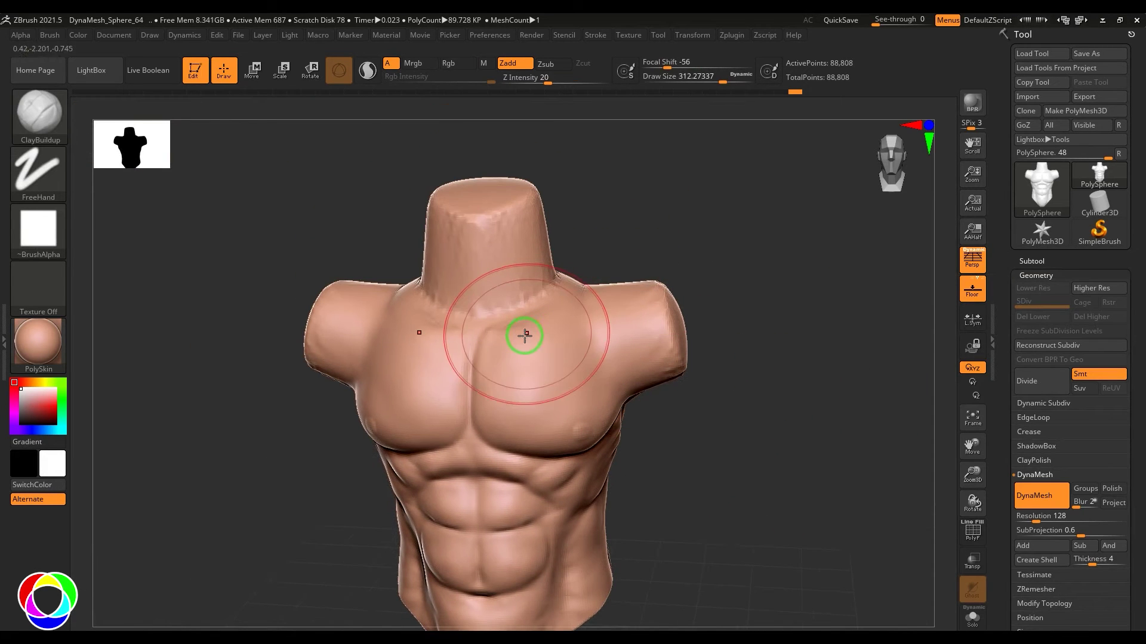
pyautogui.press('s')
pyautogui.moveTo(527, 333)
pyautogui.mouseDown()
pyautogui.moveTo(485, 335)
pyautogui.moveTo(532, 321)
pyautogui.mouseUp()
pyautogui.press('s')
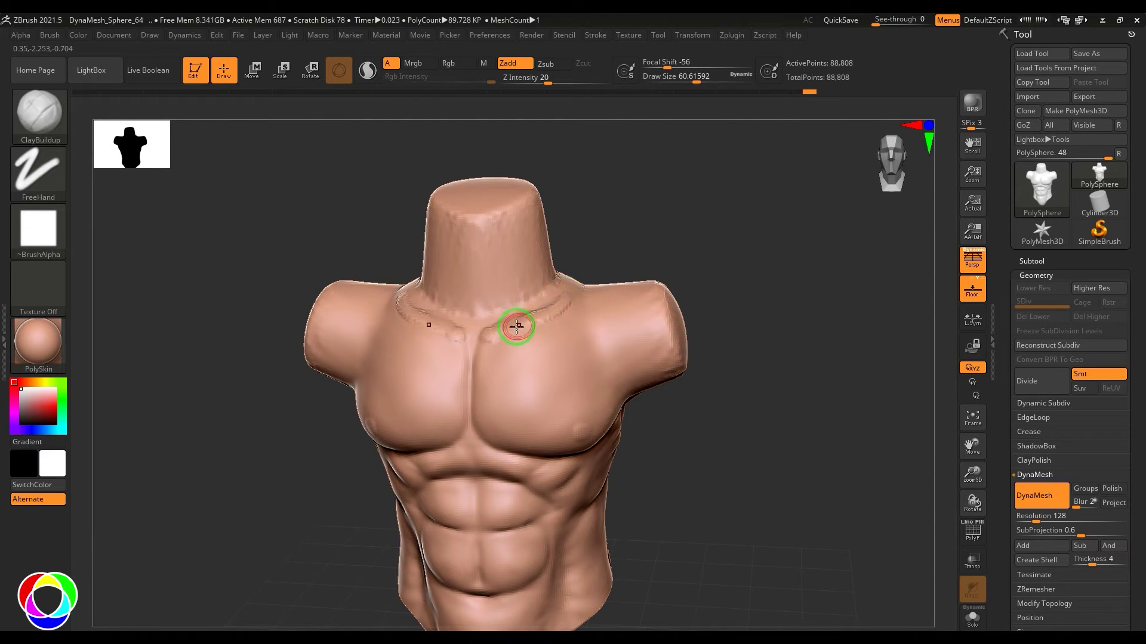
pyautogui.press('shift')
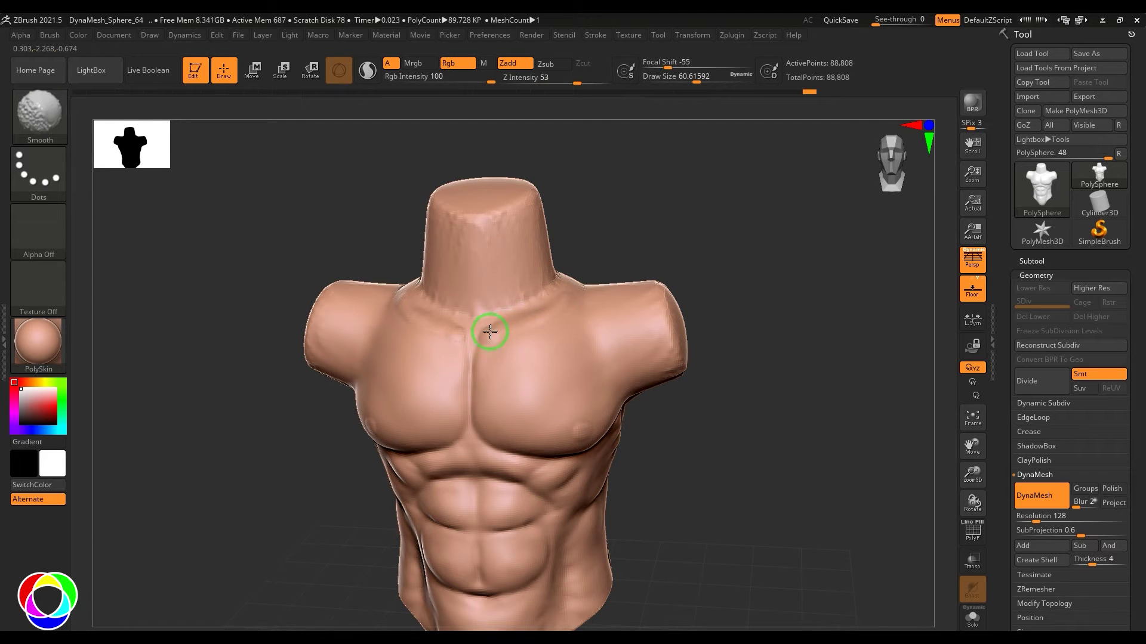
pyautogui.moveTo(647, 270)
pyautogui.mouseDown()
pyautogui.moveTo(724, 287)
pyautogui.moveTo(626, 298)
pyautogui.mouseUp()
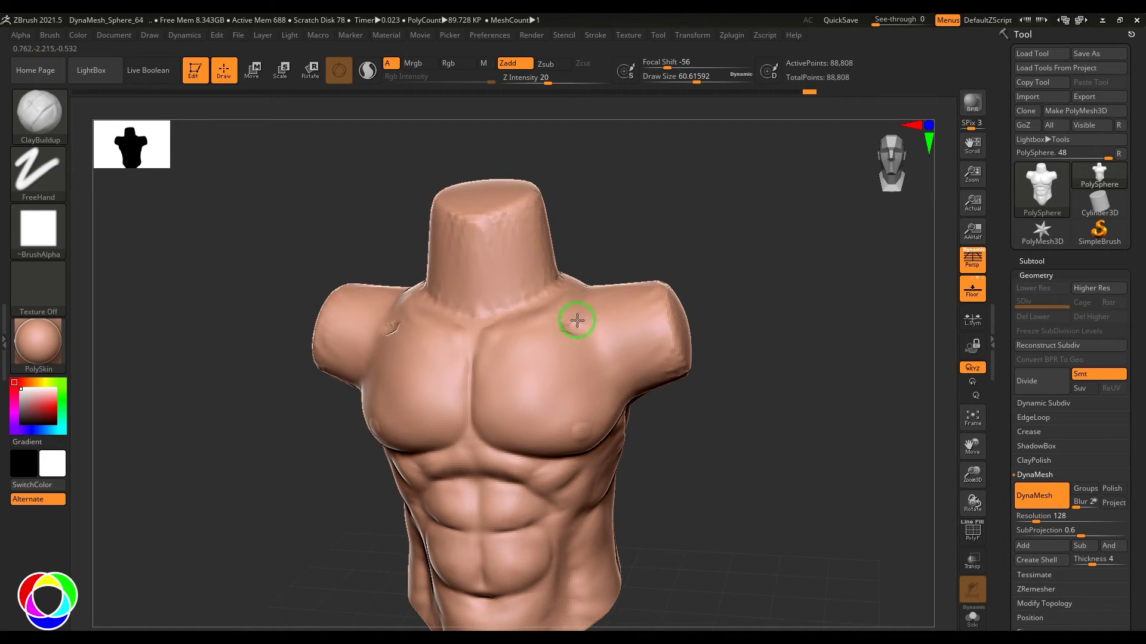
pyautogui.press('shift')
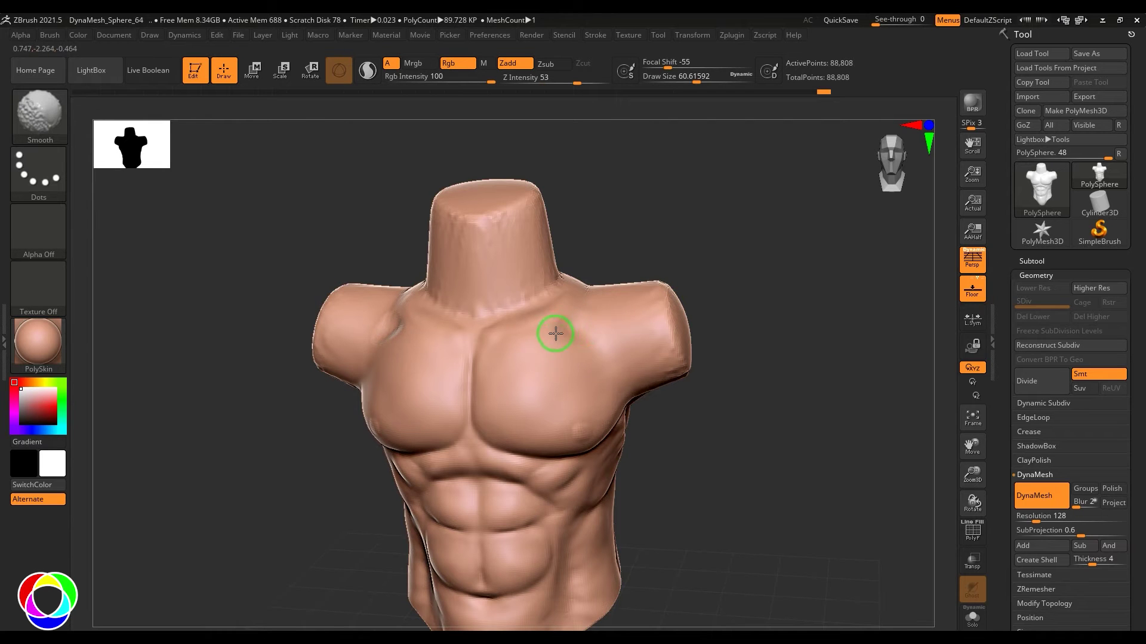
# - Build up and round the cut ends of the shoulders with the ClayBuildup brush at draw size about 294
pyautogui.moveTo(713, 267)
pyautogui.mouseDown()
pyautogui.moveTo(772, 386)
pyautogui.moveTo(624, 272)
pyautogui.mouseUp()
pyautogui.moveTo(751, 333)
pyautogui.mouseDown()
pyautogui.moveTo(759, 327)
pyautogui.moveTo(798, 366)
pyautogui.moveTo(785, 378)
pyautogui.moveTo(660, 302)
pyautogui.mouseUp()
pyautogui.press('b')
pyautogui.click(644, 338)
pyautogui.moveTo(633, 323); pyautogui.dragTo(644, 334)
pyautogui.moveTo(712, 285); pyautogui.dragTo(672, 325)
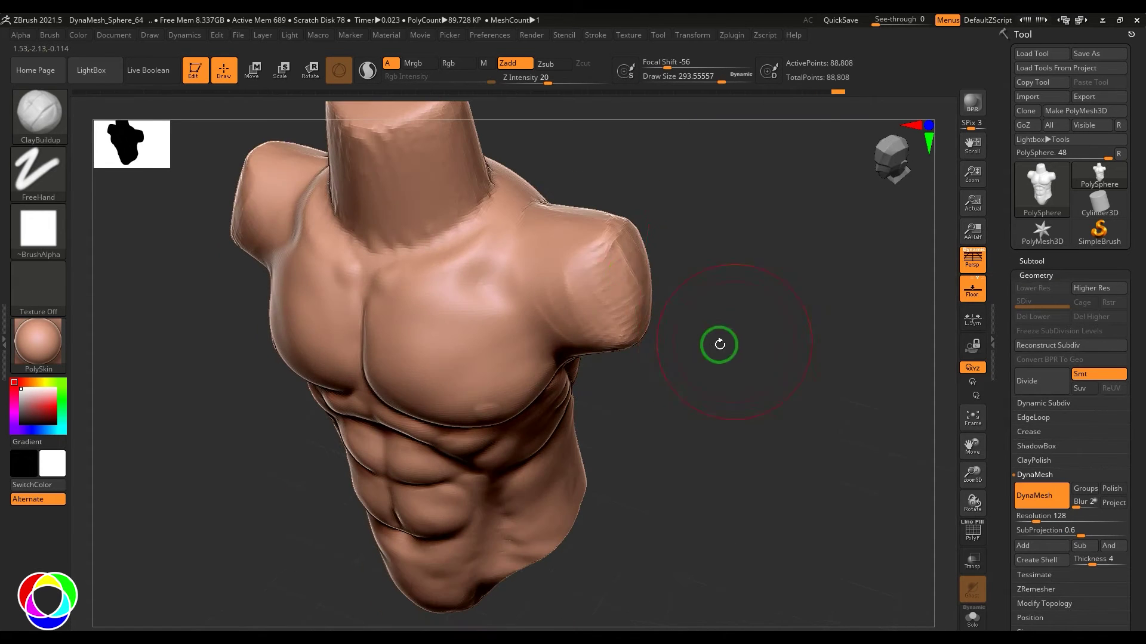
pyautogui.moveTo(623, 253)
pyautogui.mouseDown()
pyautogui.moveTo(581, 242)
pyautogui.moveTo(634, 263)
pyautogui.mouseUp()
pyautogui.moveTo(785, 279); pyautogui.dragTo(668, 251)
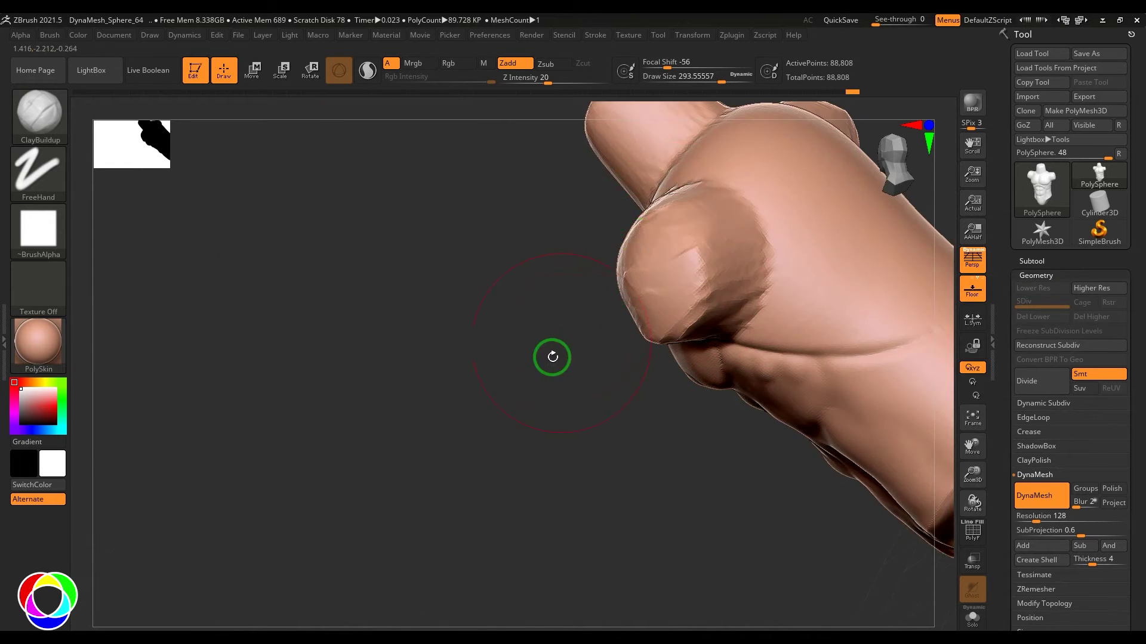
# - Pull the shoulders outward and down into rounded deltoids with the Move brush at draw size about 259 and smooth them
pyautogui.moveTo(538, 389); pyautogui.dragTo(764, 267)
pyautogui.press('b')
pyautogui.press('m')
pyautogui.press('v')
pyautogui.moveTo(693, 333); pyautogui.dragTo(742, 463)
pyautogui.press('s')
pyautogui.moveTo(645, 280)
pyautogui.mouseDown()
pyautogui.moveTo(675, 280)
pyautogui.moveTo(664, 263)
pyautogui.mouseUp()
pyautogui.moveTo(562, 224); pyautogui.dragTo(621, 248)
pyautogui.moveTo(730, 369); pyautogui.dragTo(750, 460)
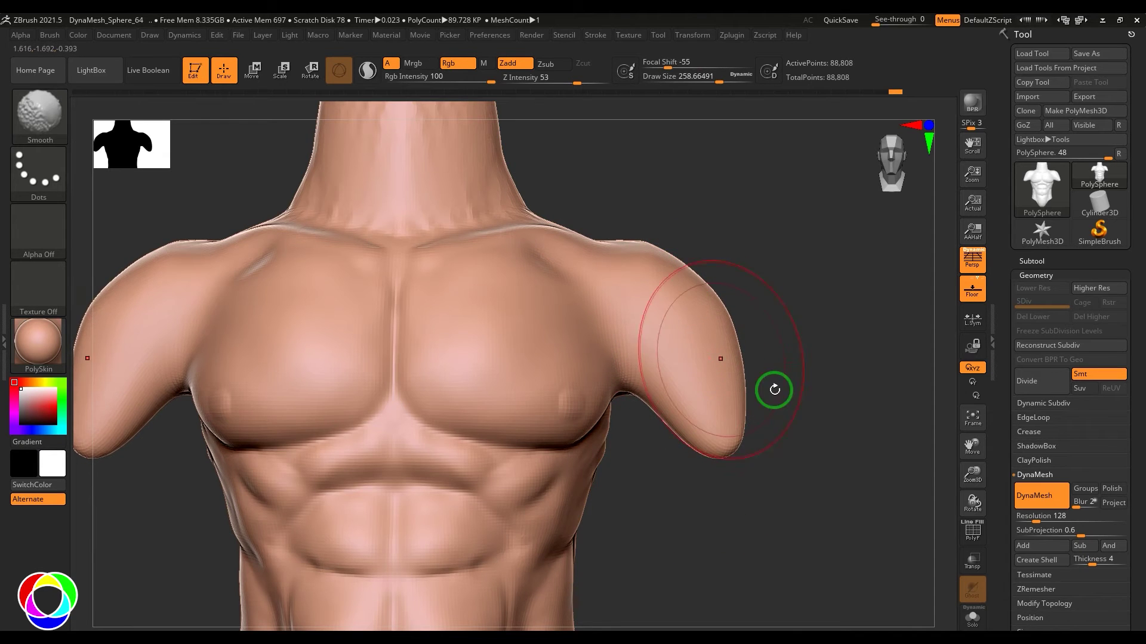
# - Widen the deltoids' side profile towards the back with the Move brush at draw size about 303 and smooth their surface
pyautogui.moveTo(834, 424)
pyautogui.keyDown('alt'); pyautogui.mouseDown()
pyautogui.moveTo(790, 340)
pyautogui.moveTo(445, 538)
pyautogui.moveTo(244, 557)
pyautogui.mouseUp(); pyautogui.keyUp('alt')
pyautogui.keyDown('alt'); pyautogui.moveTo(748, 368); pyautogui.dragTo(800, 413); pyautogui.keyUp('alt')
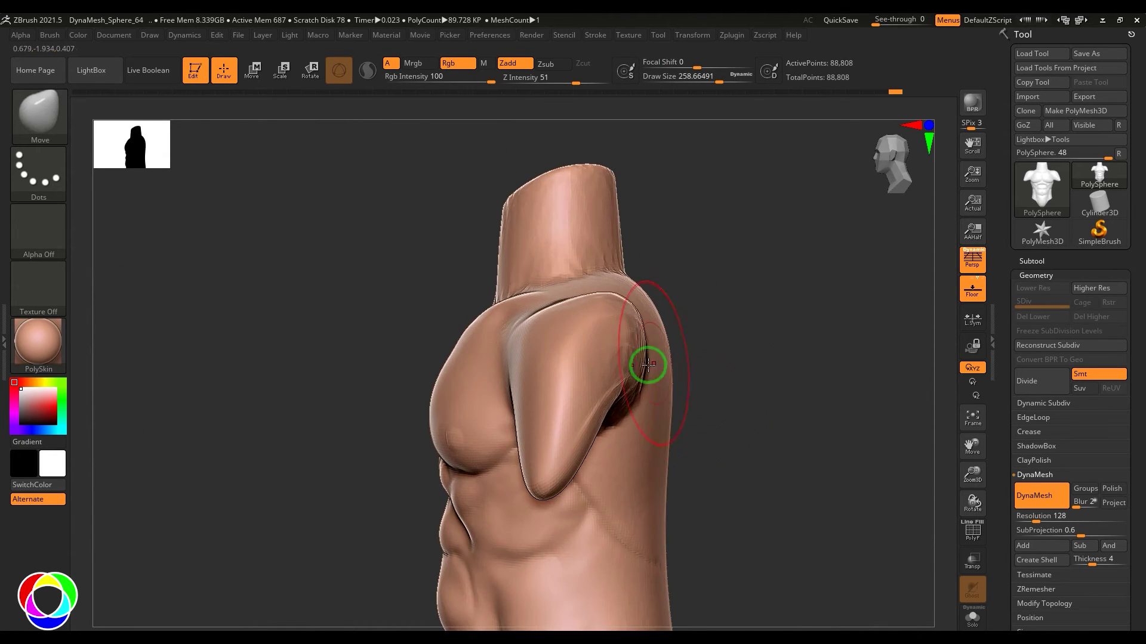
pyautogui.press('s')
pyautogui.moveTo(608, 370); pyautogui.dragTo(620, 371)
pyautogui.moveTo(620, 376); pyautogui.dragTo(651, 391)
pyautogui.press('s')
pyautogui.moveTo(570, 344)
pyautogui.mouseDown()
pyautogui.moveTo(581, 344)
pyautogui.moveTo(567, 344)
pyautogui.mouseUp()
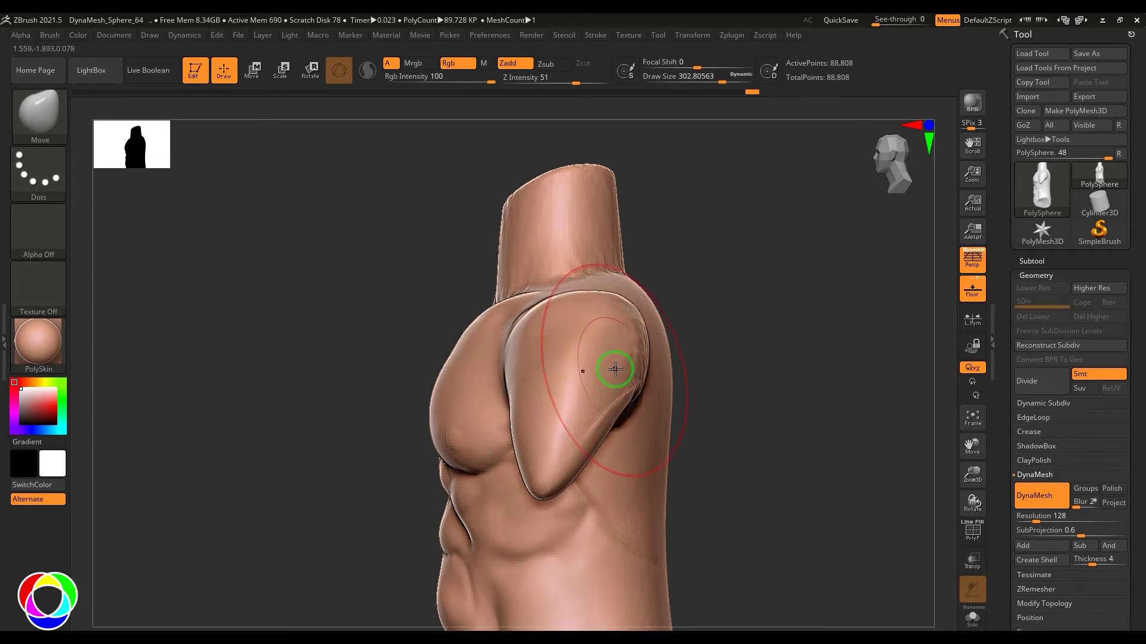
pyautogui.press('shift')
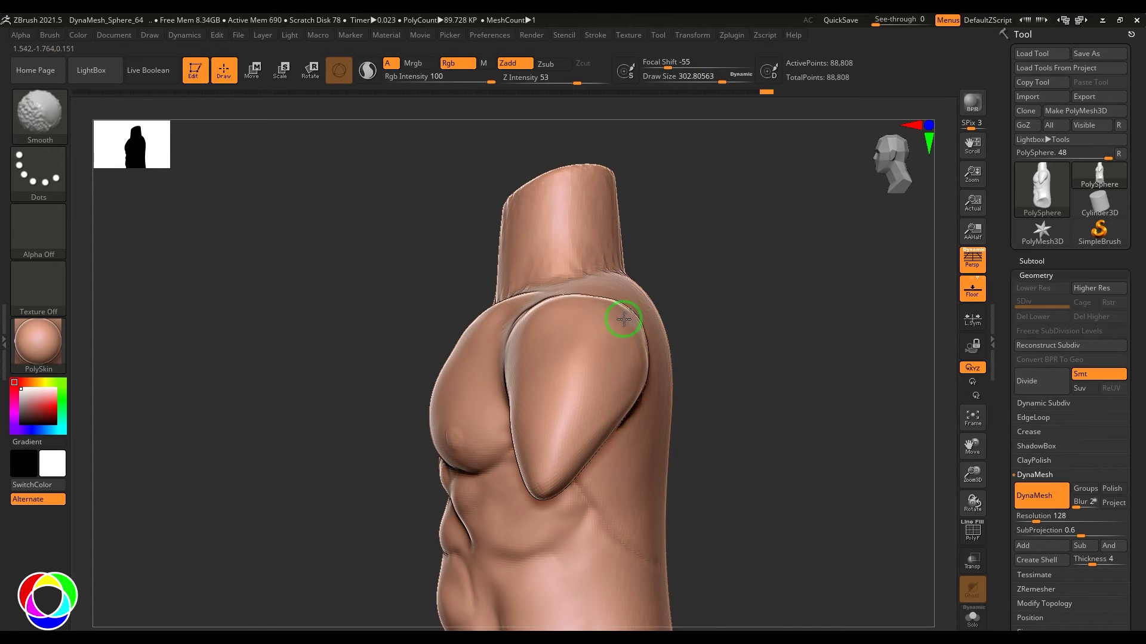
pyautogui.moveTo(709, 302); pyautogui.dragTo(759, 364)
pyautogui.moveTo(555, 396); pyautogui.dragTo(537, 398)
pyautogui.moveTo(680, 385)
pyautogui.mouseDown()
pyautogui.moveTo(698, 395)
pyautogui.moveTo(650, 433)
pyautogui.mouseUp()
pyautogui.moveTo(558, 366)
pyautogui.mouseDown()
pyautogui.moveTo(701, 289)
pyautogui.moveTo(706, 340)
pyautogui.mouseUp()
pyautogui.press('b')
pyautogui.press('c')
pyautogui.click(598, 376)
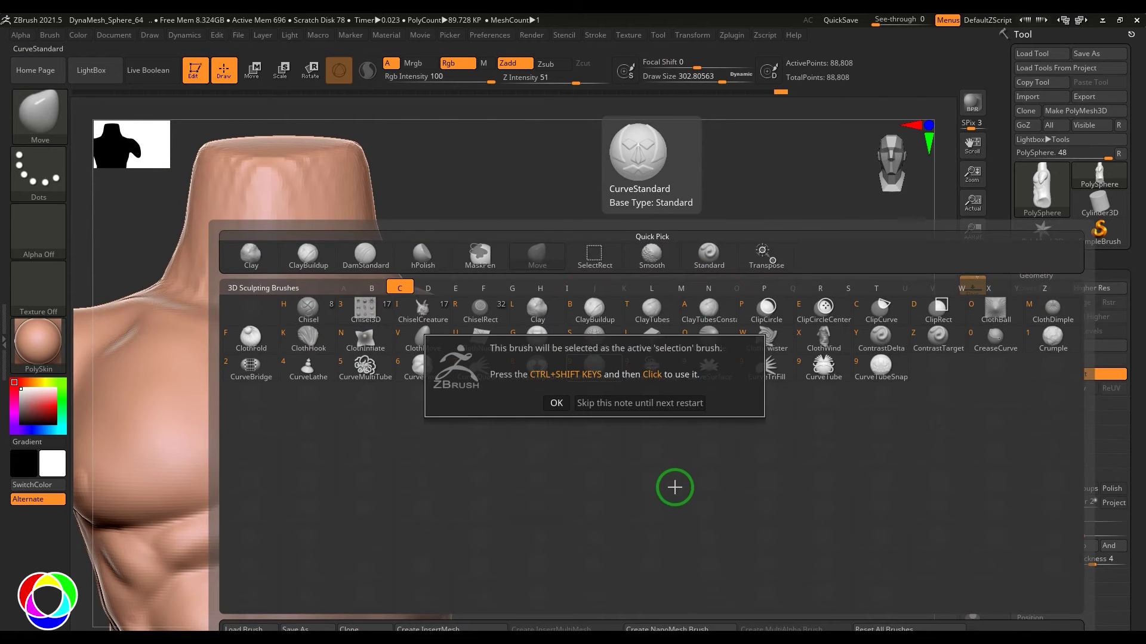
pyautogui.click(673, 487)
# - Build up the front of the deltoids beside the chest with the ClayBuildup brush at draw size about 139 and smooth them
pyautogui.press('b')
pyautogui.press('c')
pyautogui.press('b')
pyautogui.press('s')
pyautogui.moveTo(546, 366)
pyautogui.mouseDown()
pyautogui.moveTo(534, 366)
pyautogui.moveTo(552, 328)
pyautogui.mouseUp()
pyautogui.moveTo(641, 342)
pyautogui.mouseDown()
pyautogui.moveTo(567, 341)
pyautogui.moveTo(569, 396)
pyautogui.moveTo(496, 311)
pyautogui.mouseUp()
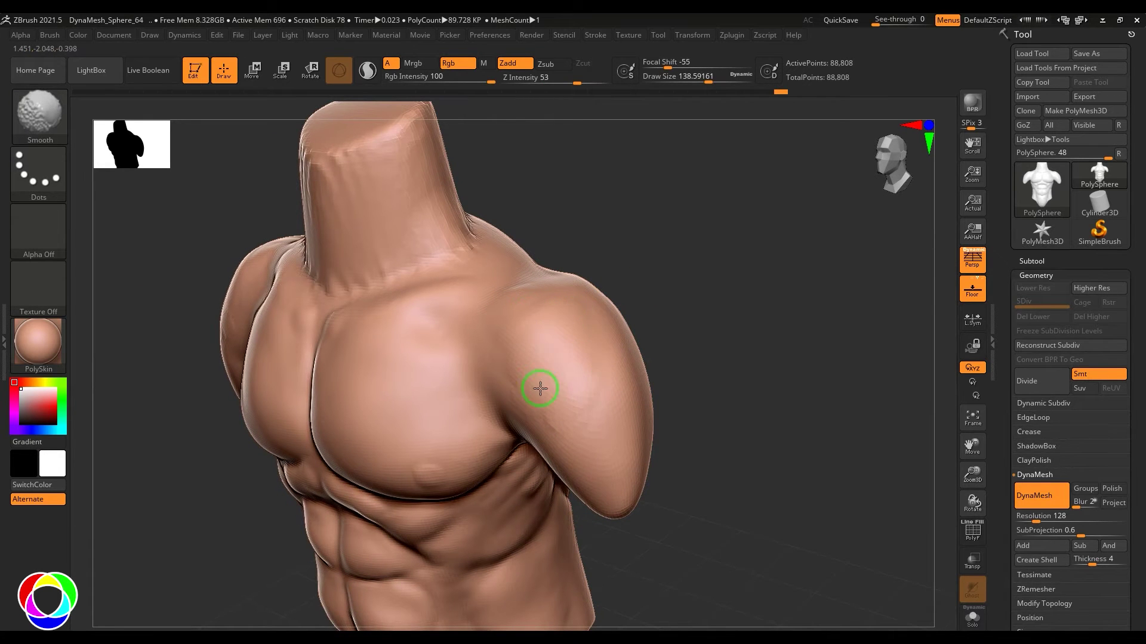
# - Carve and smooth the front of the neck, and add clay under the jaw at its top front edge with the ClayBuildup brush
pyautogui.moveTo(734, 334)
pyautogui.mouseDown()
pyautogui.moveTo(793, 258)
pyautogui.moveTo(867, 325)
pyautogui.moveTo(760, 287)
pyautogui.moveTo(785, 324)
pyautogui.moveTo(755, 335)
pyautogui.moveTo(747, 361)
pyautogui.moveTo(759, 348)
pyautogui.moveTo(754, 385)
pyautogui.moveTo(832, 394)
pyautogui.mouseUp()
pyautogui.moveTo(652, 240); pyautogui.dragTo(618, 233)
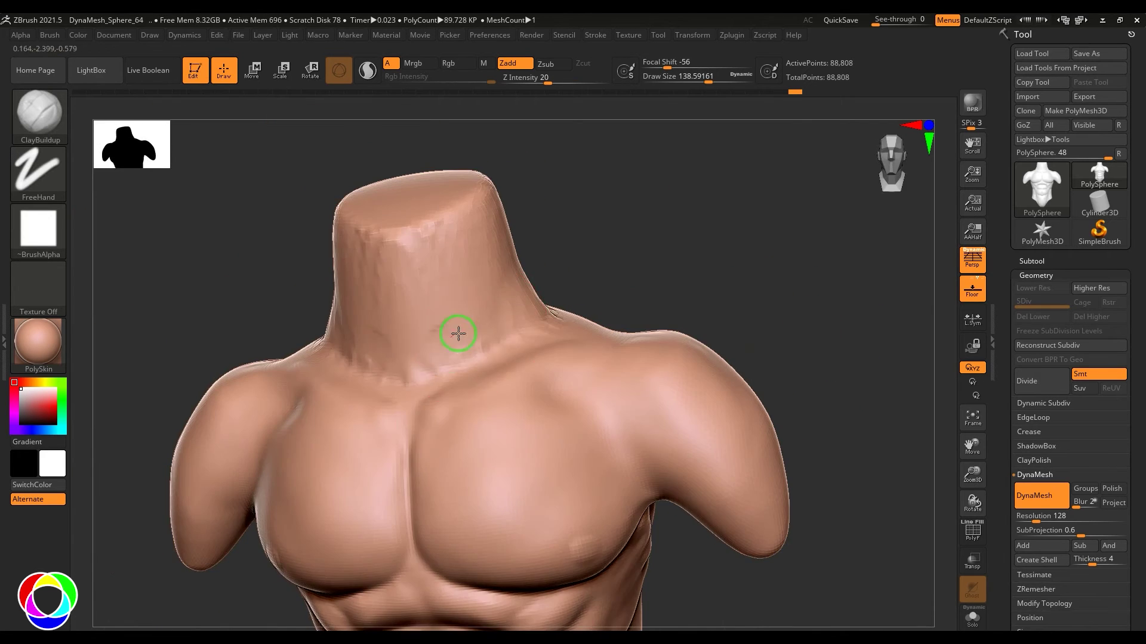
pyautogui.moveTo(437, 360)
pyautogui.keyDown('alt'); pyautogui.mouseDown()
pyautogui.moveTo(417, 314)
pyautogui.moveTo(473, 289)
pyautogui.moveTo(495, 305)
pyautogui.moveTo(425, 258)
pyautogui.moveTo(455, 364)
pyautogui.moveTo(417, 294)
pyautogui.moveTo(388, 281)
pyautogui.moveTo(430, 322)
pyautogui.mouseUp(); pyautogui.keyUp('alt')
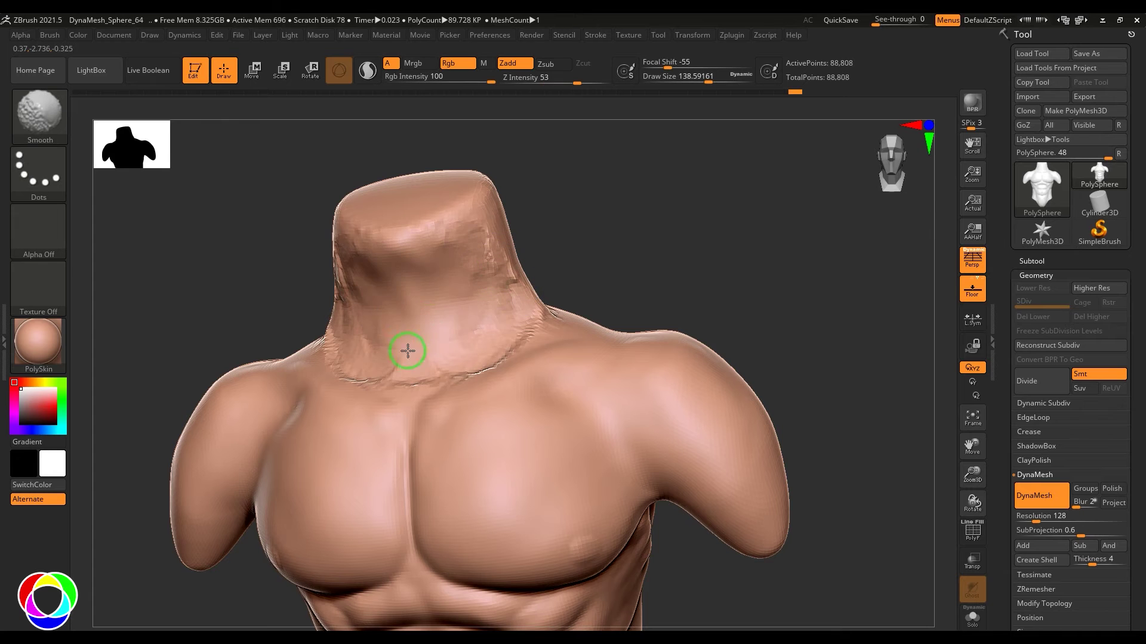
pyautogui.keyDown('shift'); pyautogui.moveTo(632, 236); pyautogui.dragTo(660, 209); pyautogui.keyUp('shift')
pyautogui.moveTo(634, 267)
pyautogui.mouseDown()
pyautogui.moveTo(663, 289)
pyautogui.moveTo(280, 416)
pyautogui.moveTo(716, 263)
pyautogui.moveTo(700, 253)
pyautogui.moveTo(463, 296)
pyautogui.mouseUp()
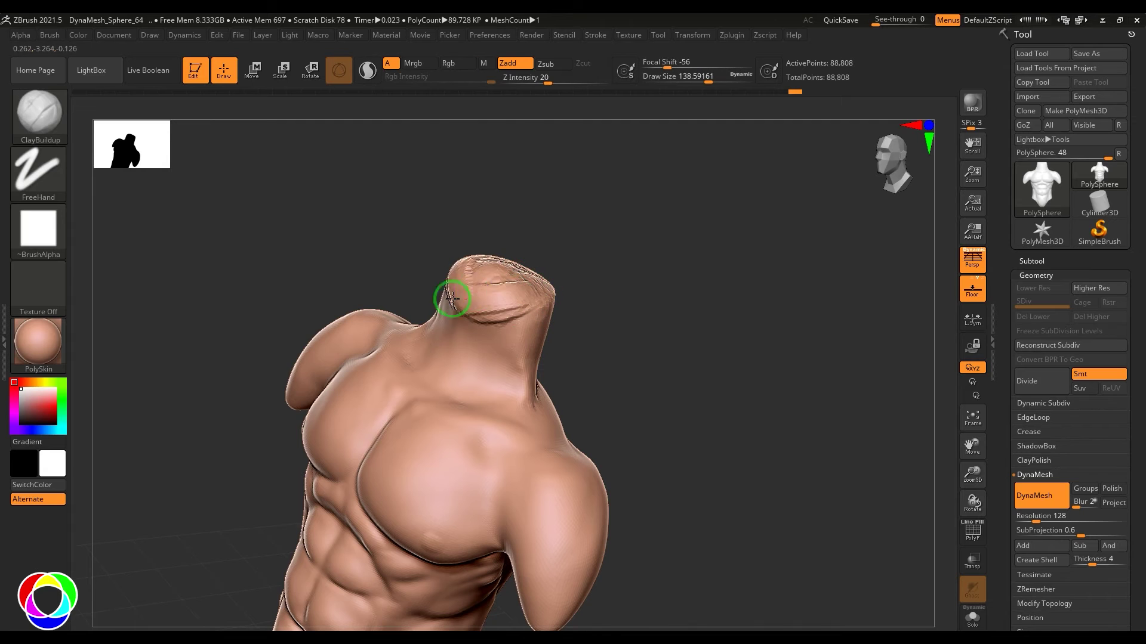
pyautogui.moveTo(651, 273); pyautogui.dragTo(670, 251)
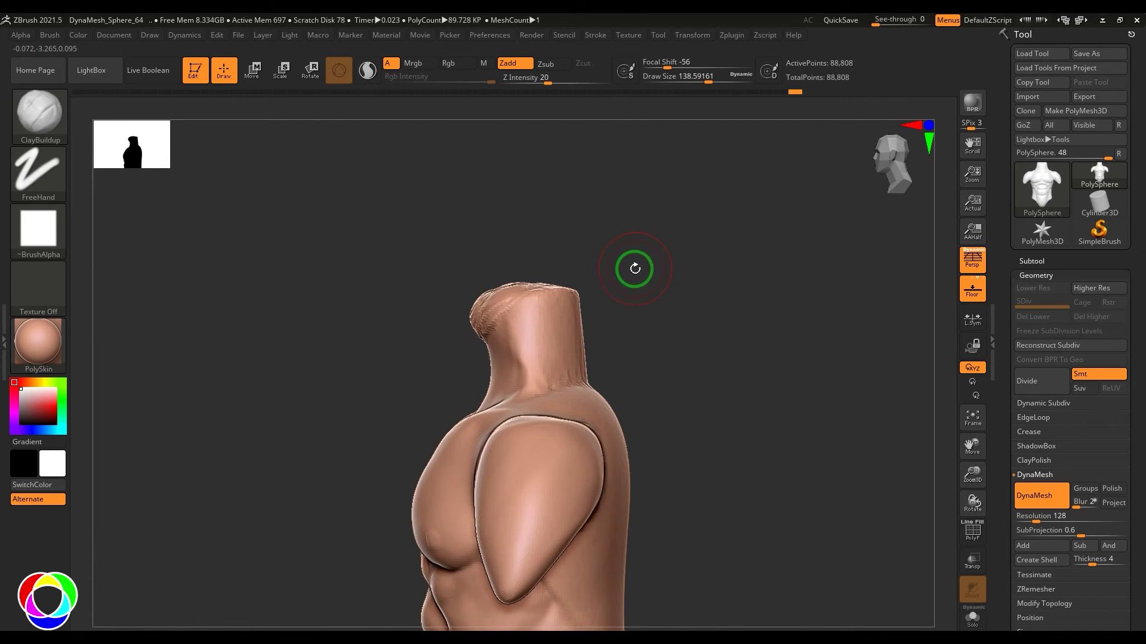
# - Pull the top front of the neck forward into a jaw and reshape the nape with the Move brush at draw size about 285
pyautogui.press('b')
pyautogui.click(567, 257)
pyautogui.press('s')
pyautogui.moveTo(491, 302); pyautogui.dragTo(504, 302)
pyautogui.moveTo(480, 317); pyautogui.dragTo(439, 323)
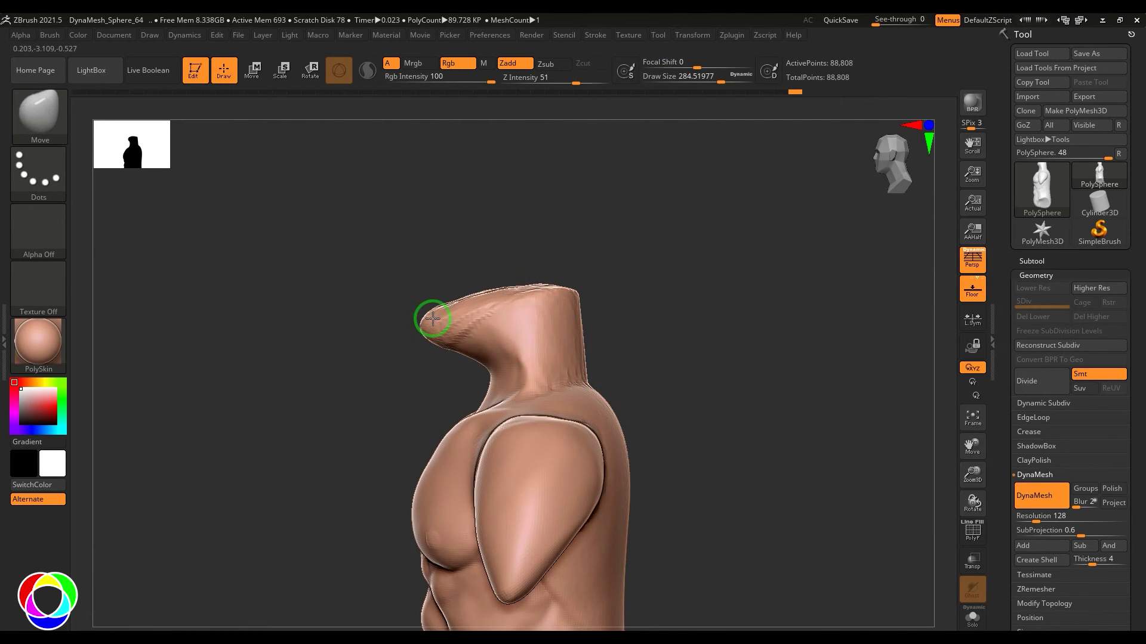
pyautogui.moveTo(588, 378); pyautogui.dragTo(605, 377)
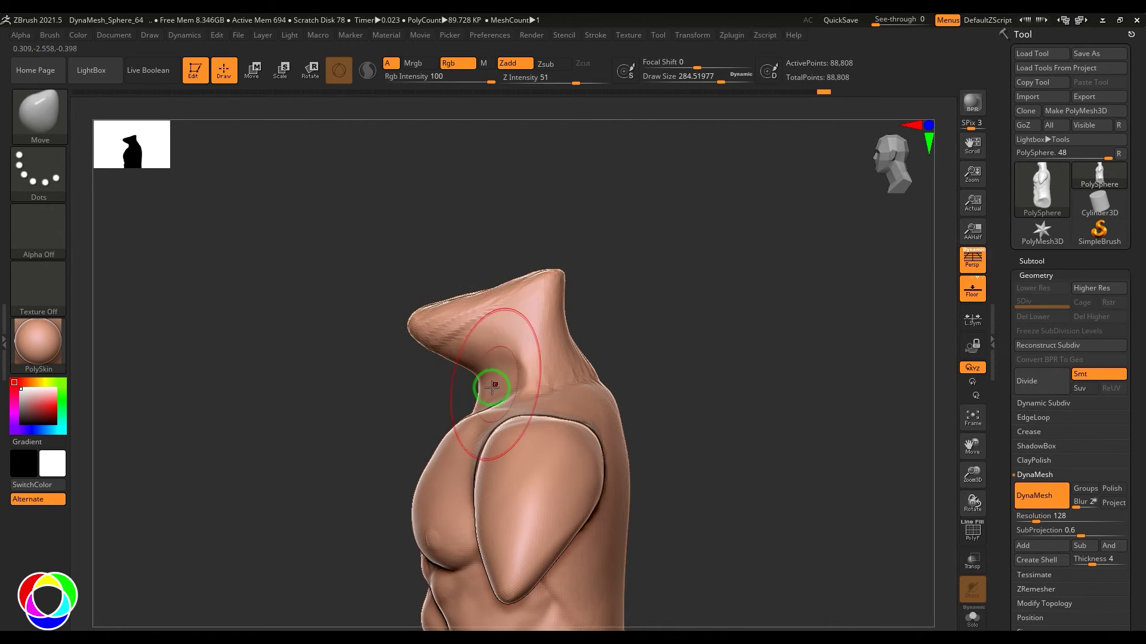
pyautogui.moveTo(620, 293); pyautogui.dragTo(601, 321)
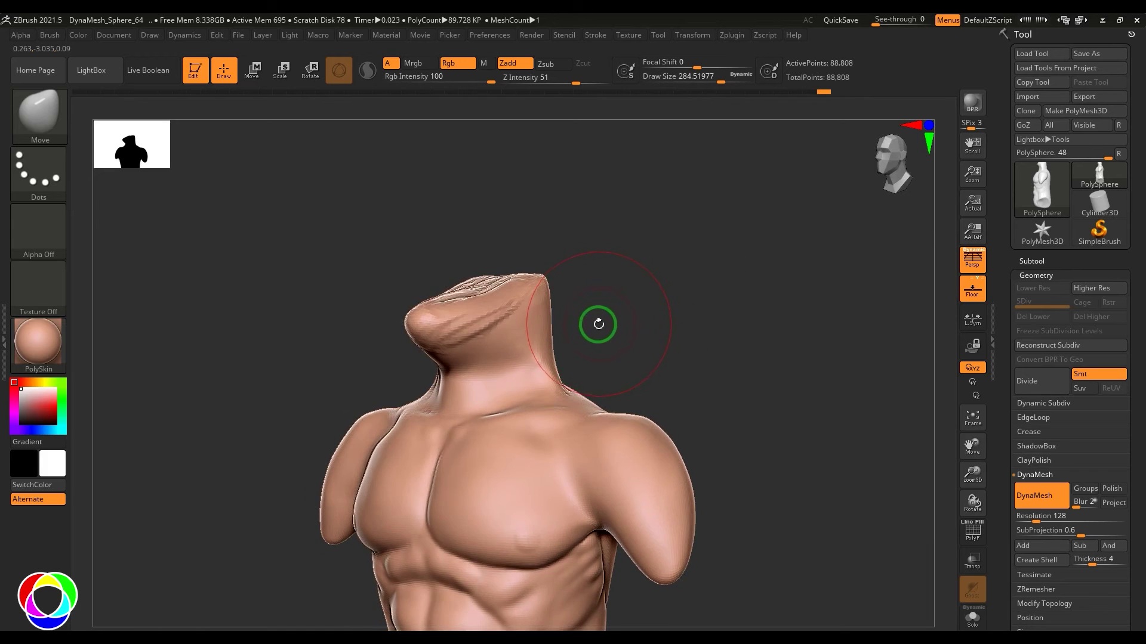
# - Build up the diagonal neck muscles down to the collarbones with ClayBuildup at draw sizes of about 69 and 119 and smooth them
pyautogui.press('b')
pyautogui.click(502, 258)
pyautogui.press('s')
pyautogui.moveTo(512, 362); pyautogui.dragTo(491, 370)
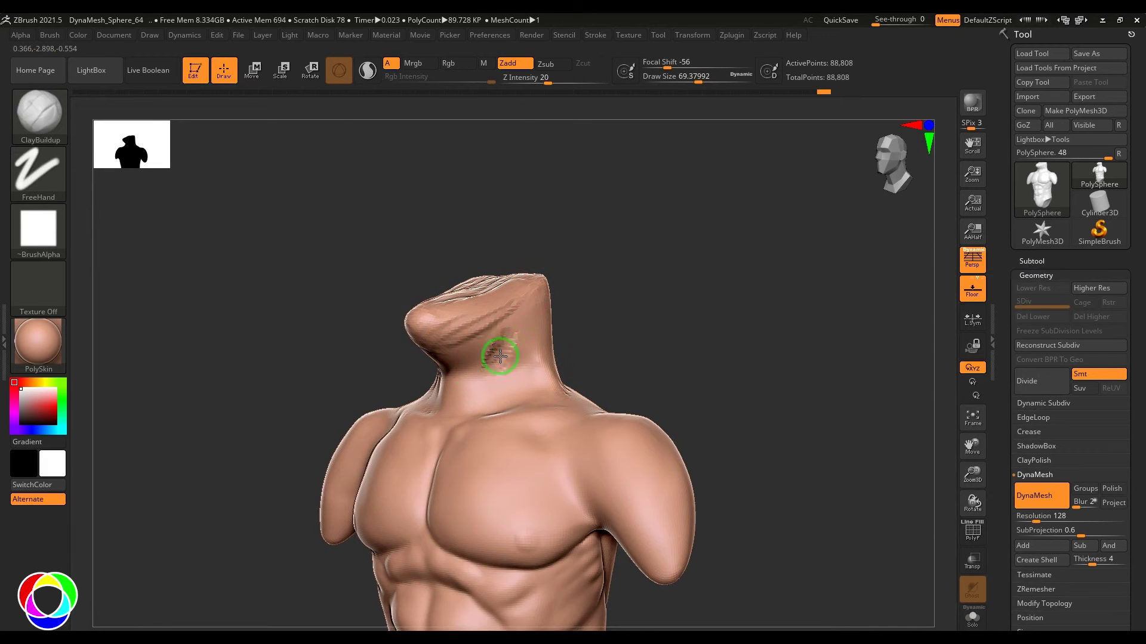
pyautogui.moveTo(603, 303); pyautogui.dragTo(510, 386)
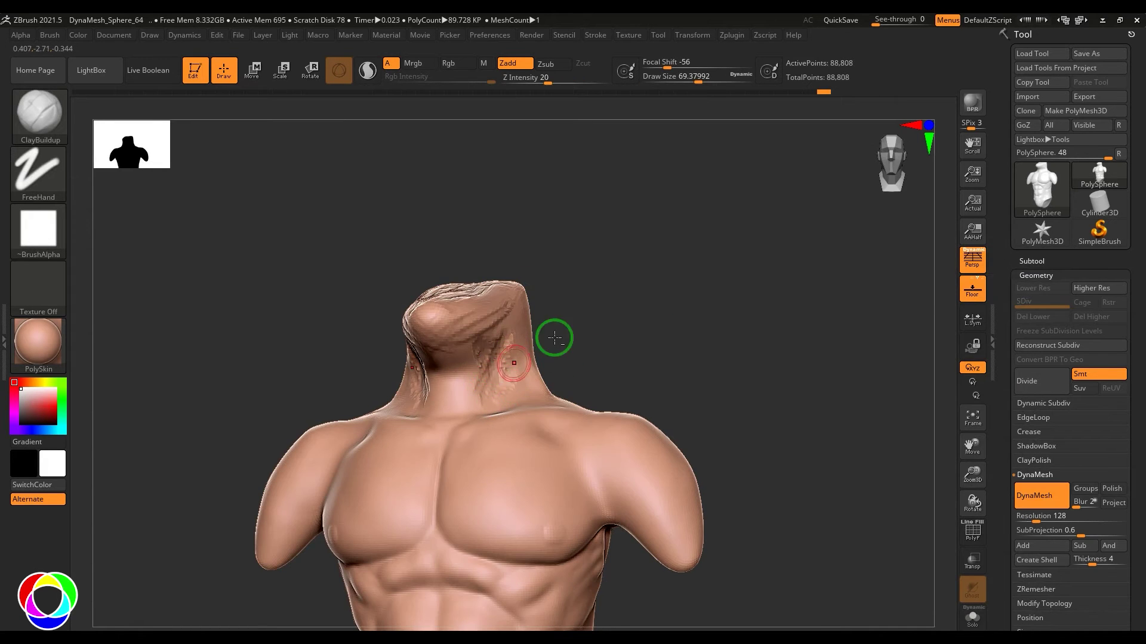
pyautogui.moveTo(608, 300); pyautogui.dragTo(503, 390)
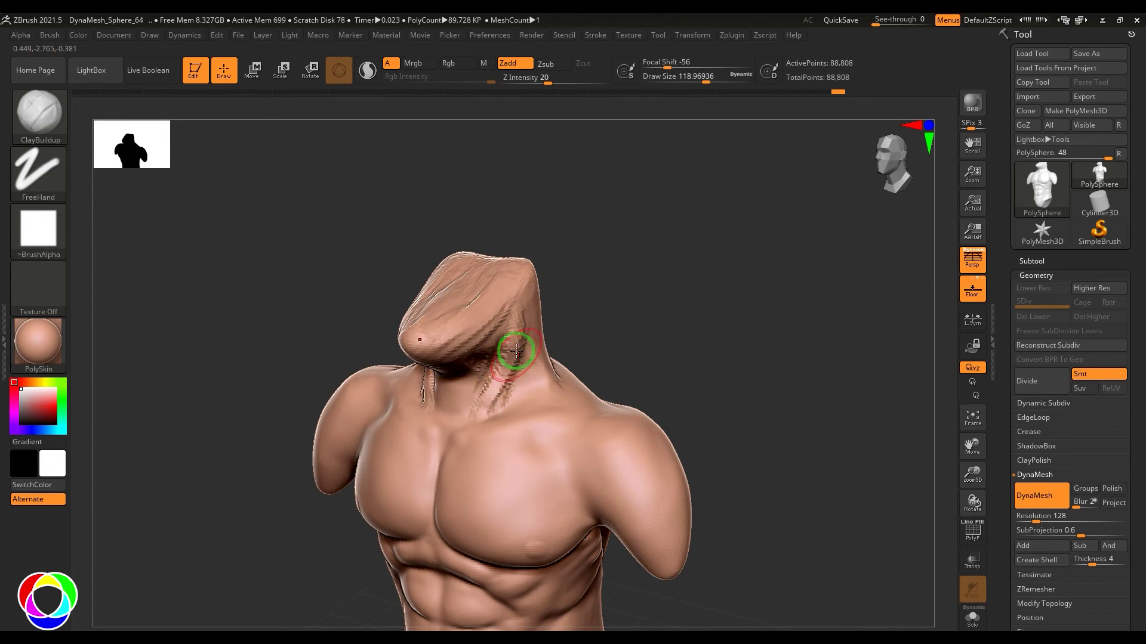
pyautogui.press('shift')
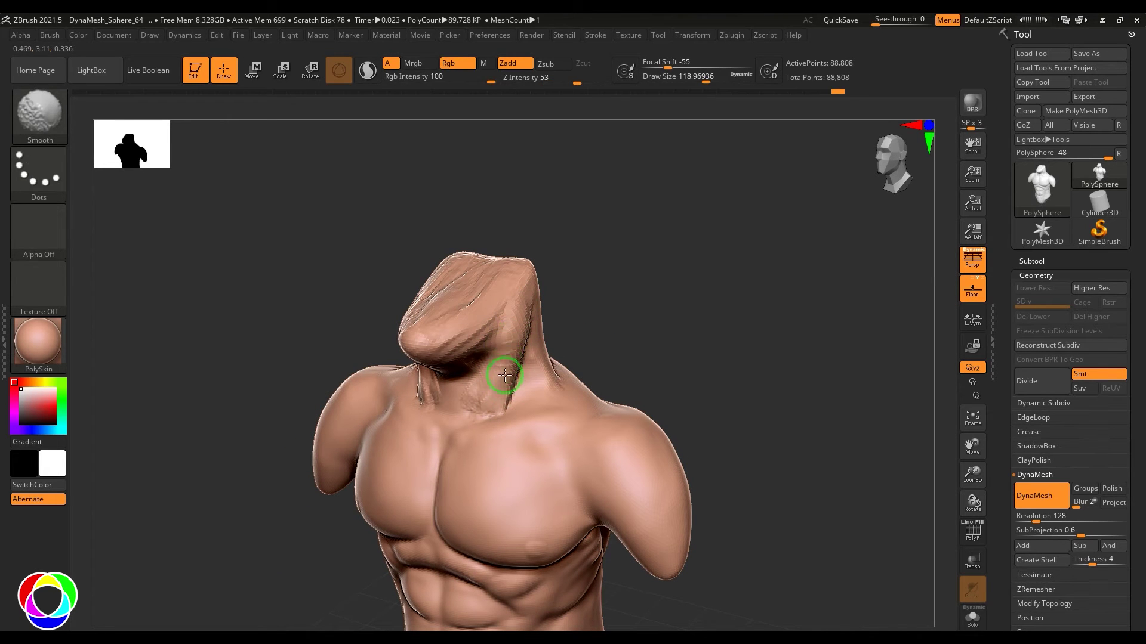
# - Update the DynaMesh and refine the front neck muscles with the ClayBuildup brush and smoothing
pyautogui.moveTo(621, 310); pyautogui.dragTo(505, 384)
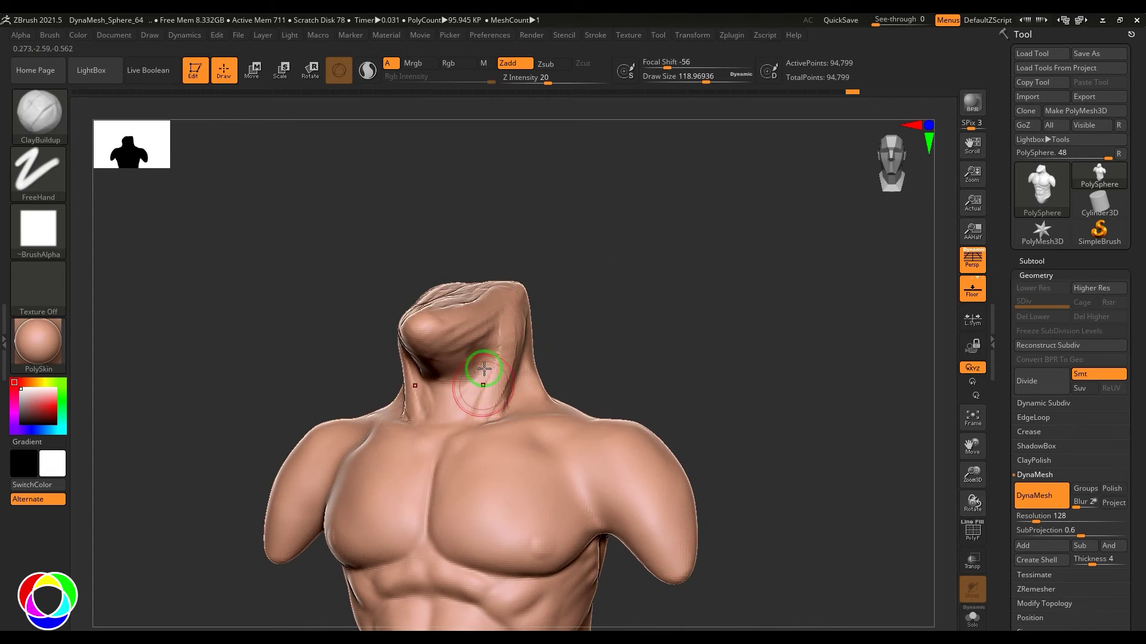
pyautogui.keyDown('shift'); pyautogui.moveTo(506, 336); pyautogui.dragTo(492, 408); pyautogui.keyUp('shift')
pyautogui.press('shift')
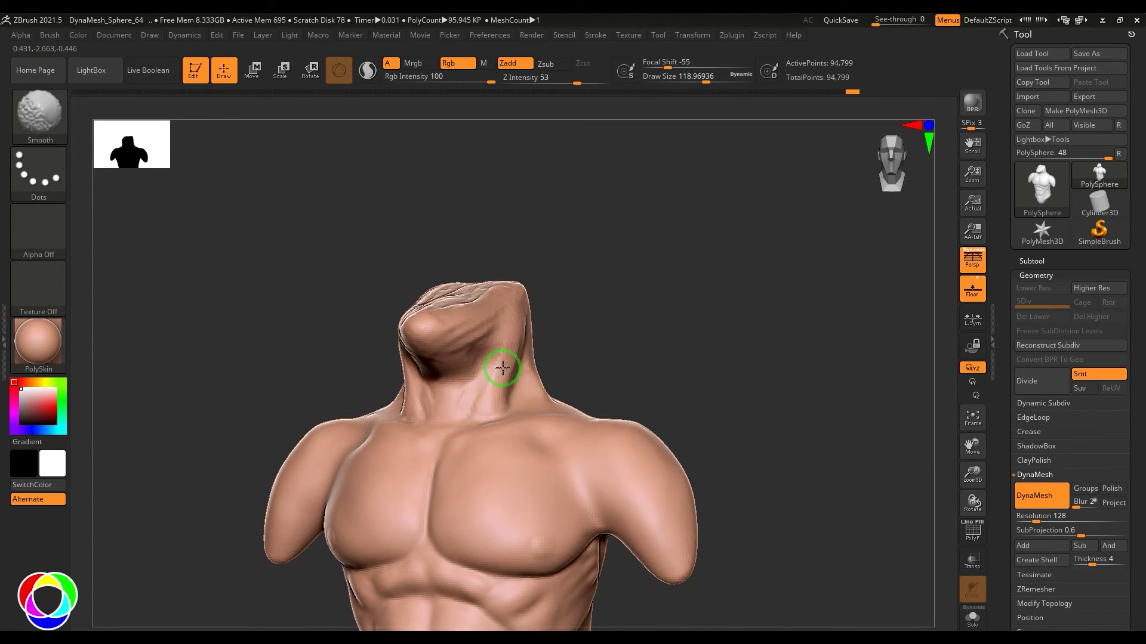
pyautogui.moveTo(546, 332)
pyautogui.mouseDown()
pyautogui.moveTo(565, 346)
pyautogui.moveTo(624, 294)
pyautogui.mouseUp()
pyautogui.moveTo(442, 367)
pyautogui.mouseDown()
pyautogui.moveTo(449, 387)
pyautogui.moveTo(427, 365)
pyautogui.mouseUp()
# - Build up the back of the neck and the upper trapezius with the ClayBuildup brush at draw size about 119
pyautogui.moveTo(609, 276)
pyautogui.mouseDown()
pyautogui.moveTo(711, 294)
pyautogui.moveTo(675, 328)
pyautogui.moveTo(677, 256)
pyautogui.moveTo(701, 266)
pyautogui.mouseUp()
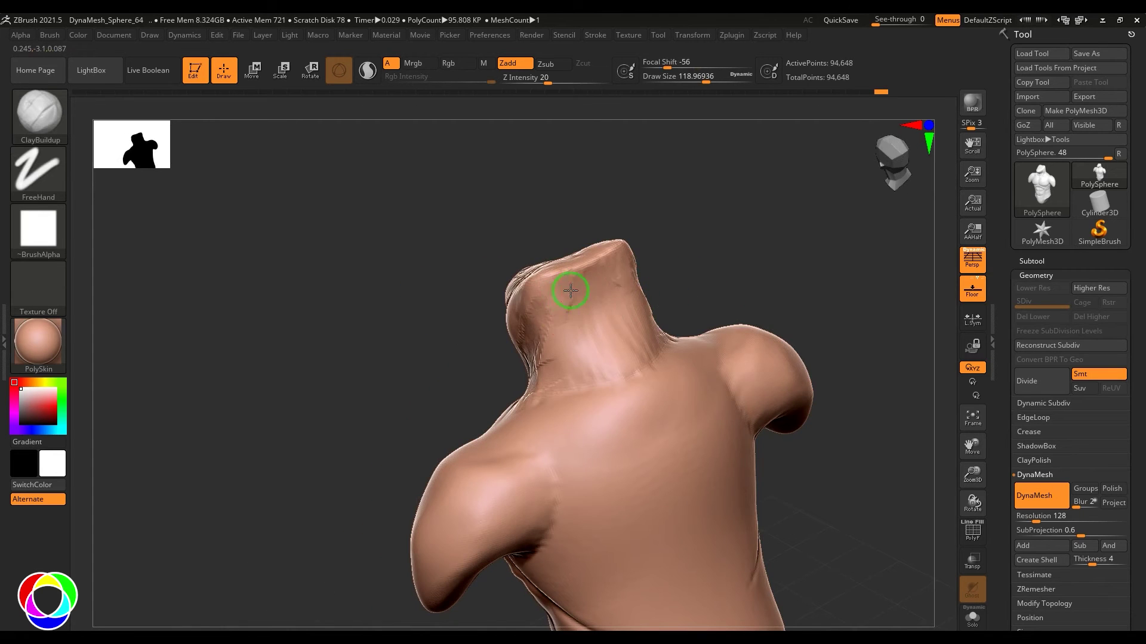
pyautogui.moveTo(571, 292); pyautogui.dragTo(603, 364)
pyautogui.moveTo(557, 263); pyautogui.dragTo(617, 418)
pyautogui.moveTo(573, 335); pyautogui.dragTo(535, 414, button='right')
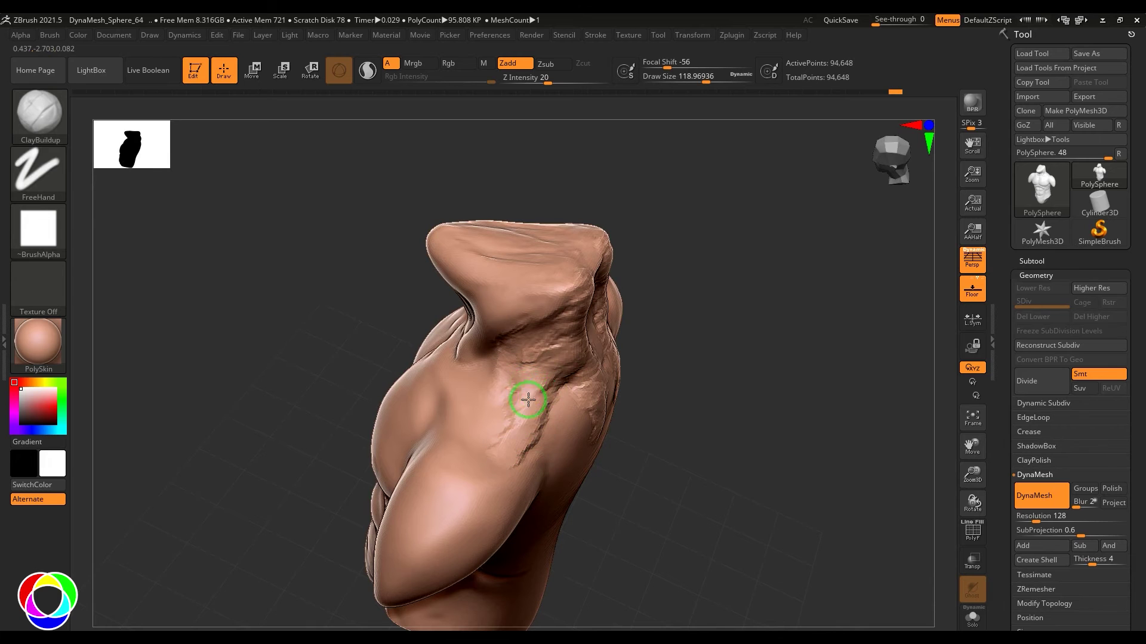
pyautogui.moveTo(537, 396)
pyautogui.mouseDown(button='right')
pyautogui.moveTo(742, 314)
pyautogui.moveTo(552, 400)
pyautogui.mouseUp(button='right')
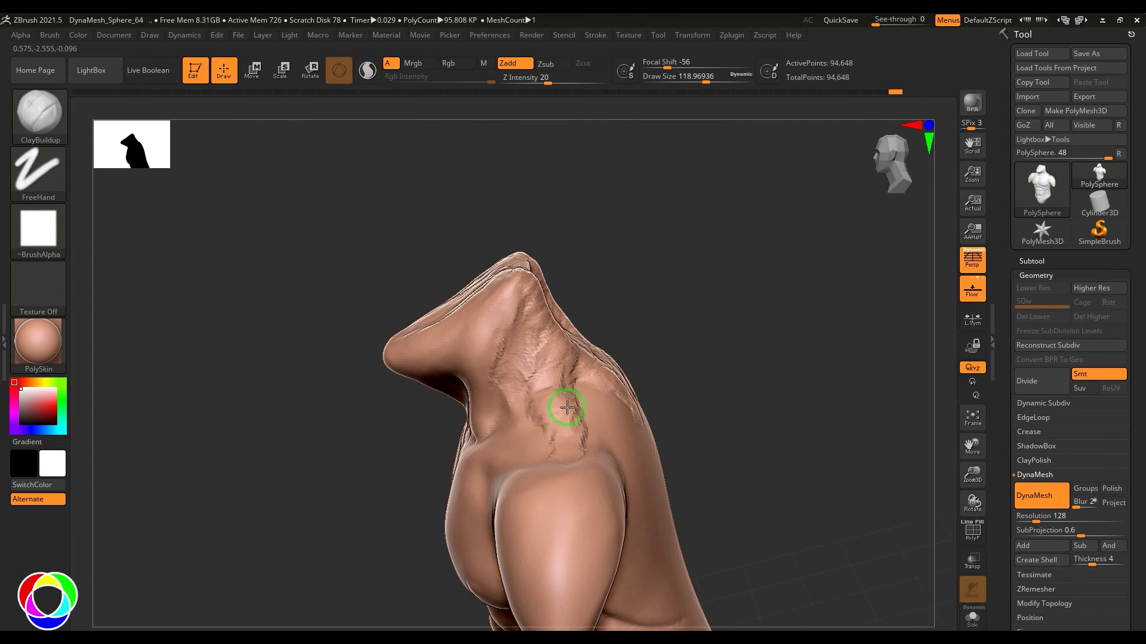
pyautogui.moveTo(537, 422); pyautogui.dragTo(540, 359)
pyautogui.moveTo(551, 337); pyautogui.dragTo(563, 372, button='right')
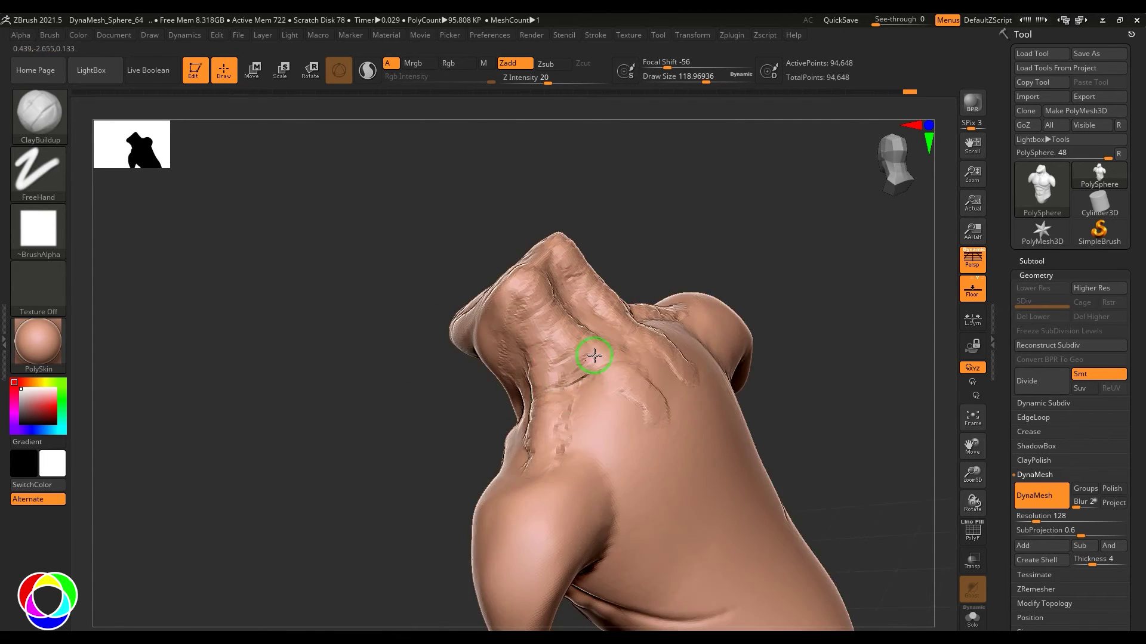
# - Extend the trapezius across the upper back to the shoulders with the ClayBuildup brush and smooth it
pyautogui.moveTo(556, 359)
pyautogui.mouseDown()
pyautogui.moveTo(565, 453)
pyautogui.moveTo(643, 419)
pyautogui.moveTo(626, 394)
pyautogui.mouseUp()
pyautogui.moveTo(783, 283); pyautogui.dragTo(756, 322)
pyautogui.moveTo(598, 417)
pyautogui.mouseDown()
pyautogui.moveTo(605, 361)
pyautogui.moveTo(579, 387)
pyautogui.moveTo(607, 404)
pyautogui.moveTo(532, 460)
pyautogui.moveTo(607, 435)
pyautogui.moveTo(639, 398)
pyautogui.moveTo(556, 418)
pyautogui.mouseUp()
pyautogui.moveTo(589, 379)
pyautogui.mouseDown()
pyautogui.moveTo(568, 365)
pyautogui.moveTo(573, 342)
pyautogui.moveTo(664, 398)
pyautogui.moveTo(598, 386)
pyautogui.moveTo(600, 344)
pyautogui.mouseUp()
pyautogui.moveTo(444, 412)
pyautogui.mouseDown()
pyautogui.moveTo(430, 409)
pyautogui.moveTo(682, 248)
pyautogui.moveTo(567, 276)
pyautogui.moveTo(573, 295)
pyautogui.mouseUp()
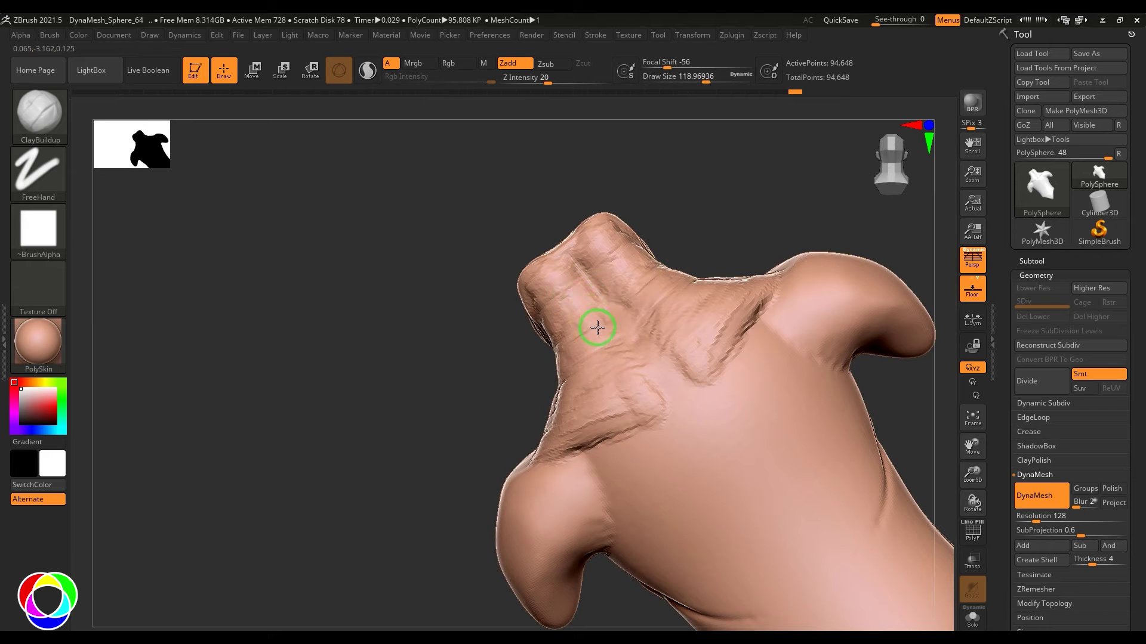
pyautogui.moveTo(664, 396)
pyautogui.mouseDown()
pyautogui.moveTo(596, 382)
pyautogui.moveTo(627, 404)
pyautogui.moveTo(578, 406)
pyautogui.mouseUp()
pyautogui.moveTo(411, 455); pyautogui.dragTo(554, 348)
pyautogui.press('shift')
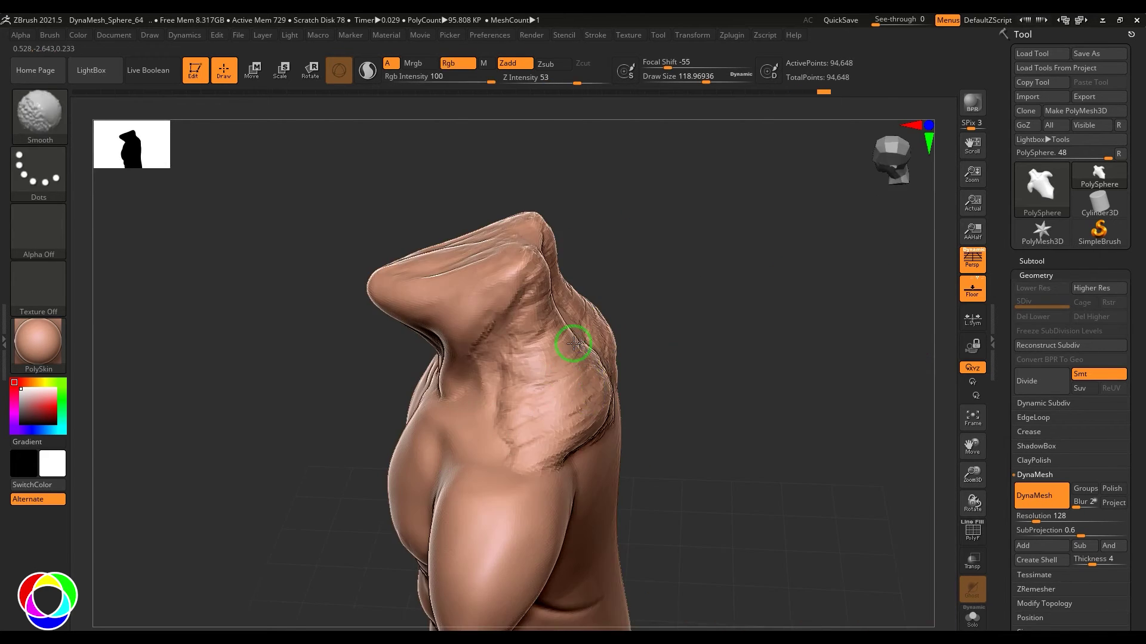
pyautogui.moveTo(596, 402); pyautogui.dragTo(597, 370)
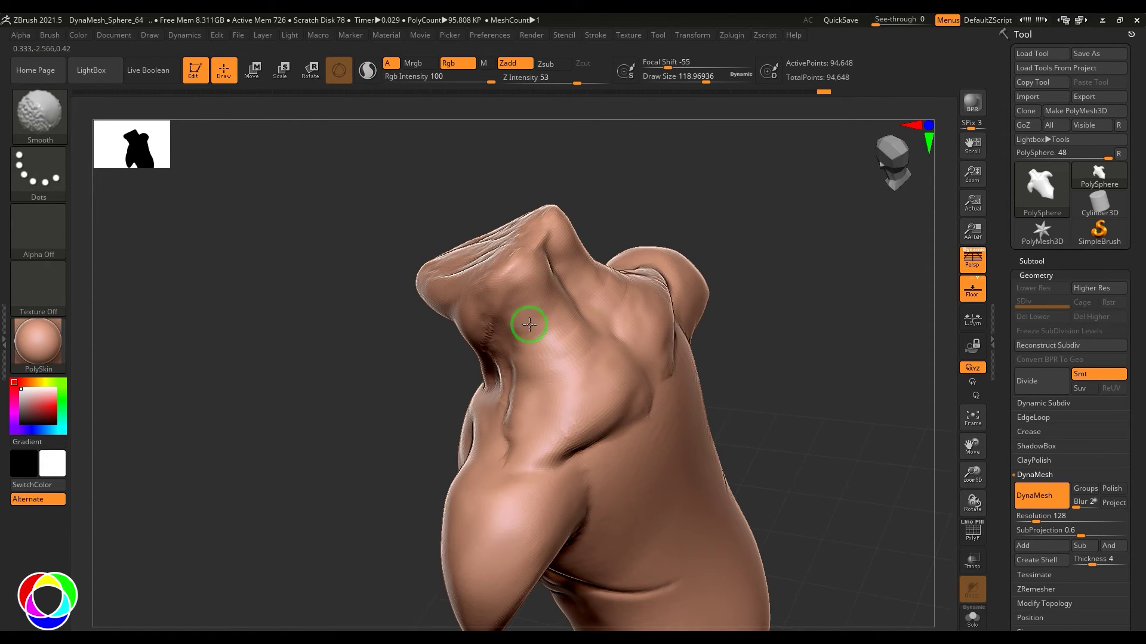
# - Carve the lower edge of the upper trapezius and the inner outline of the shoulder blades with the DamStandard brush
pyautogui.moveTo(698, 262)
pyautogui.mouseDown()
pyautogui.moveTo(783, 195)
pyautogui.moveTo(716, 226)
pyautogui.mouseUp()
pyautogui.moveTo(644, 261)
pyautogui.mouseDown()
pyautogui.moveTo(704, 268)
pyautogui.moveTo(521, 253)
pyautogui.moveTo(519, 314)
pyautogui.moveTo(492, 351)
pyautogui.mouseUp()
pyautogui.moveTo(656, 310)
pyautogui.mouseDown()
pyautogui.moveTo(741, 243)
pyautogui.moveTo(741, 192)
pyautogui.mouseUp()
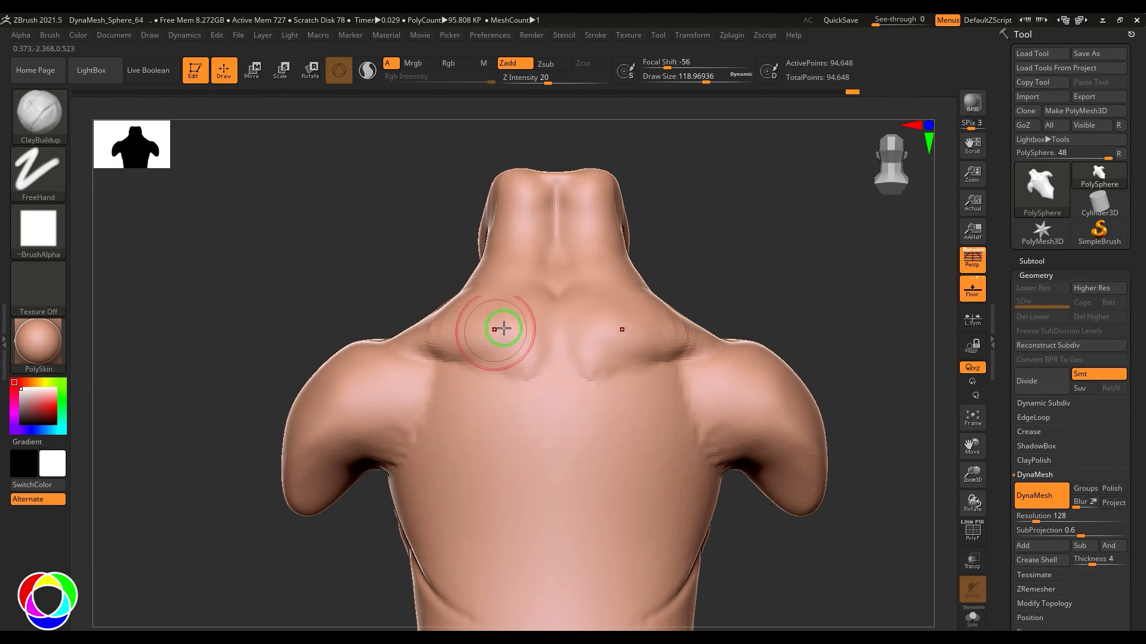
pyautogui.press('b')
pyautogui.press('d')
pyautogui.press('s')
pyautogui.moveTo(417, 347)
pyautogui.mouseDown()
pyautogui.moveTo(501, 370)
pyautogui.moveTo(489, 368)
pyautogui.moveTo(437, 511)
pyautogui.mouseUp()
pyautogui.press('b')
pyautogui.press('c')
pyautogui.press('b')
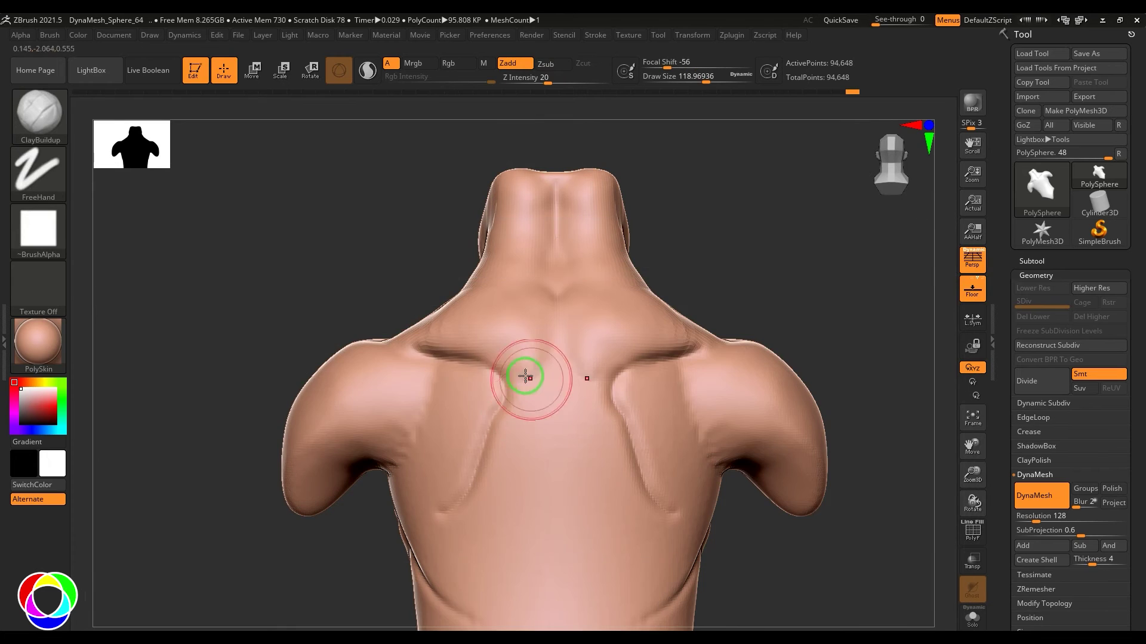
# - Reshape the trapezius edge and the shoulder-blade outlines with the Move brush at draw size about 312
pyautogui.press('b')
pyautogui.press('m')
pyautogui.press('v')
pyautogui.press('s')
pyautogui.moveTo(477, 375)
pyautogui.mouseDown()
pyautogui.moveTo(493, 376)
pyautogui.moveTo(489, 401)
pyautogui.mouseUp()
pyautogui.moveTo(420, 361); pyautogui.dragTo(409, 370)
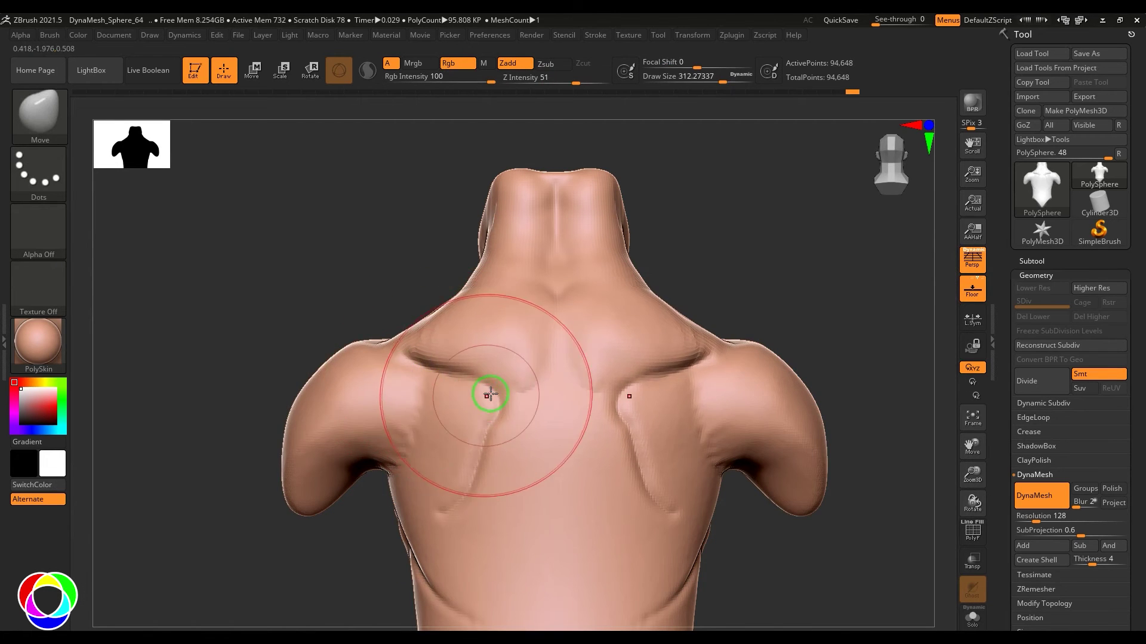
pyautogui.moveTo(492, 396); pyautogui.dragTo(491, 411)
pyautogui.moveTo(407, 364); pyautogui.dragTo(412, 355)
pyautogui.moveTo(496, 418); pyautogui.dragTo(488, 413)
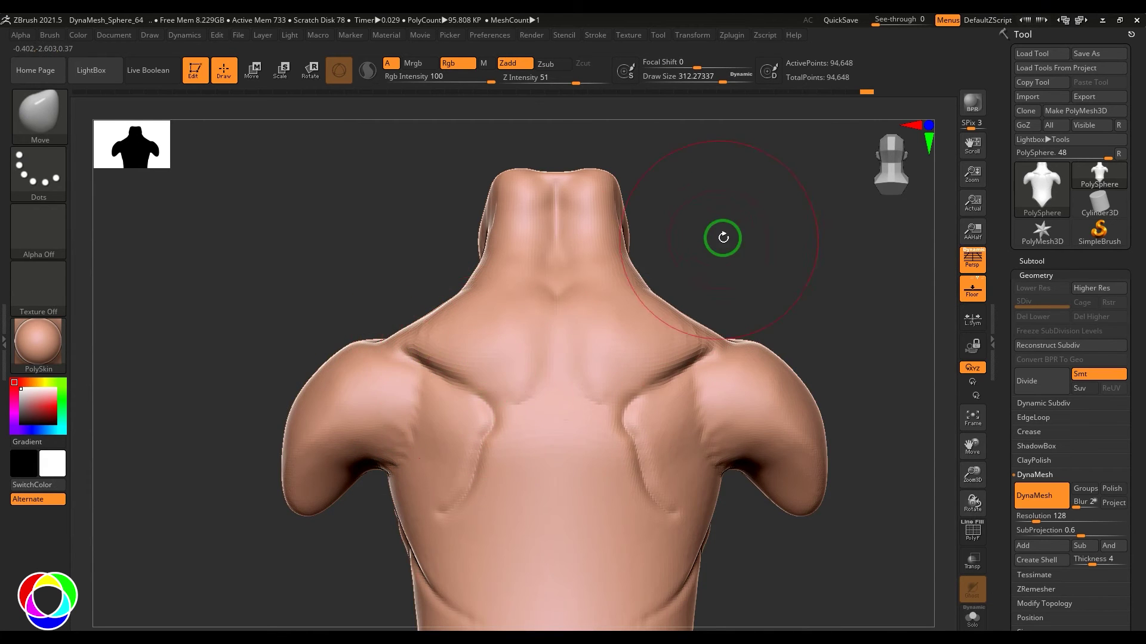
pyautogui.keyDown('alt'); pyautogui.moveTo(711, 231); pyautogui.dragTo(705, 197); pyautogui.keyUp('alt')
pyautogui.press('b')
pyautogui.press('b')
pyautogui.press('l')
pyautogui.press('s')
pyautogui.click(469, 370)
pyautogui.moveTo(463, 357)
pyautogui.mouseDown()
pyautogui.moveTo(491, 358)
pyautogui.moveTo(473, 351)
pyautogui.moveTo(496, 428)
pyautogui.mouseUp()
pyautogui.hotkey('ctrl', 'z')
# - Build up the lower trapezius along the spine down to the mid back with the ClayBuildup brush and smooth it
pyautogui.press('b')
pyautogui.press('c')
pyautogui.press('b')
pyautogui.moveTo(495, 363)
pyautogui.mouseDown()
pyautogui.moveTo(485, 327)
pyautogui.moveTo(451, 321)
pyautogui.mouseUp()
pyautogui.press('shift')
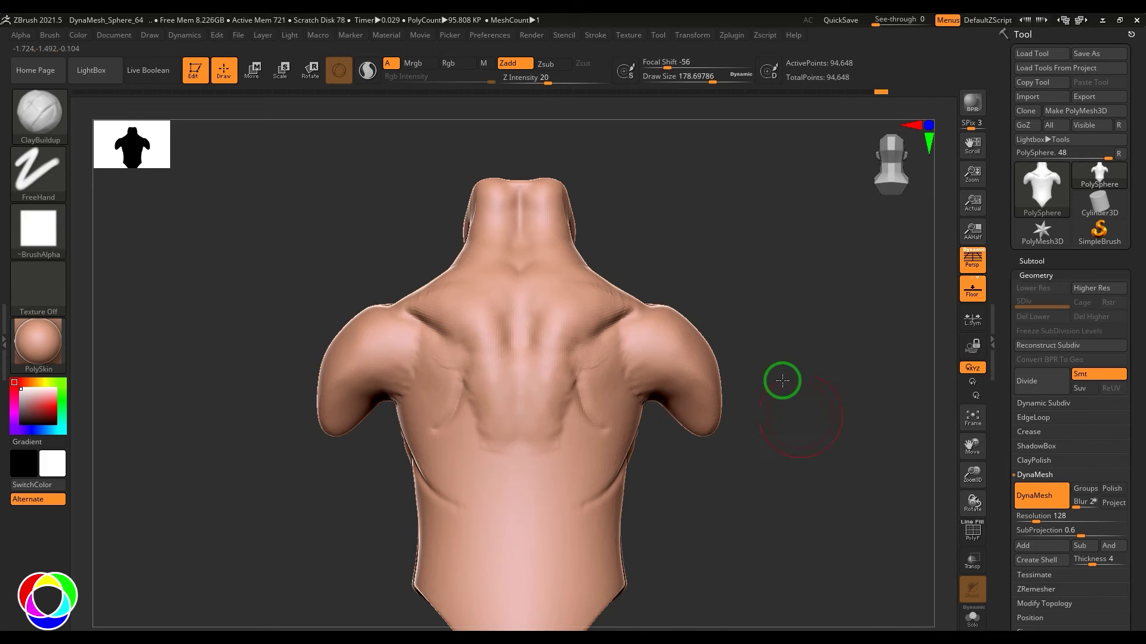
# - Carve the tapering borders of the lower trapezius on the mid back with the DamStandard brush and smooth them
pyautogui.moveTo(785, 371)
pyautogui.mouseDown()
pyautogui.moveTo(809, 447)
pyautogui.moveTo(803, 383)
pyautogui.mouseUp()
pyautogui.press('b')
pyautogui.press('d')
pyautogui.press('s')
pyautogui.moveTo(438, 336)
pyautogui.mouseDown()
pyautogui.moveTo(448, 366)
pyautogui.moveTo(505, 409)
pyautogui.mouseUp()
pyautogui.press('shift')
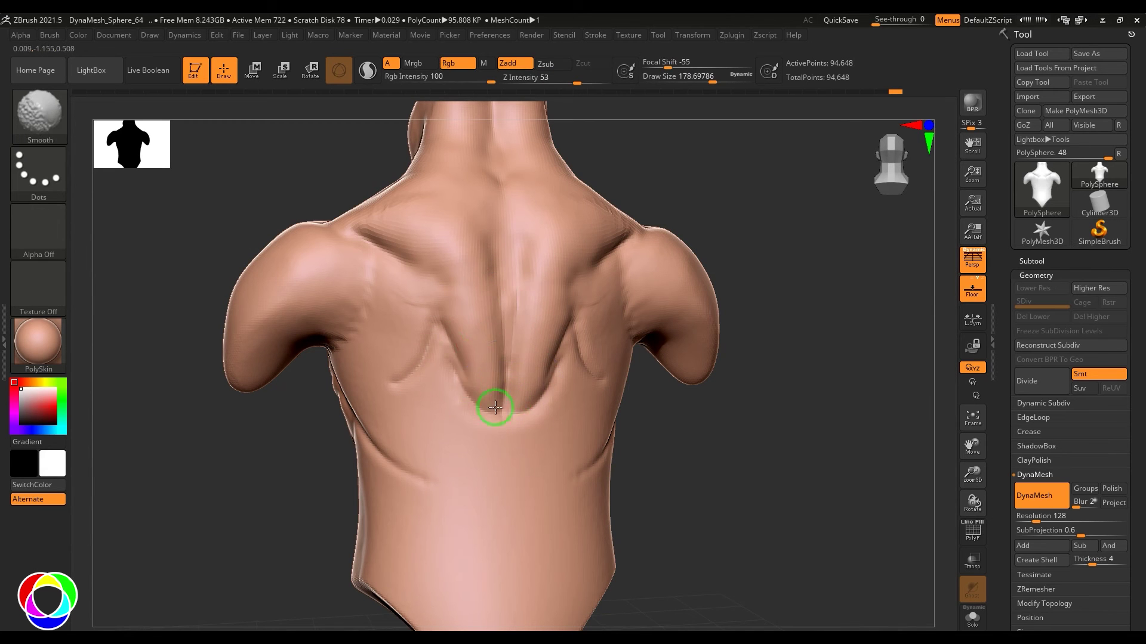
# - Carve the centre groove of the spine from the neck down the upper back with the DamStandard brush
pyautogui.keyDown('alt'); pyautogui.moveTo(776, 364); pyautogui.dragTo(743, 308); pyautogui.keyUp('alt')
pyautogui.moveTo(710, 240); pyautogui.dragTo(693, 299)
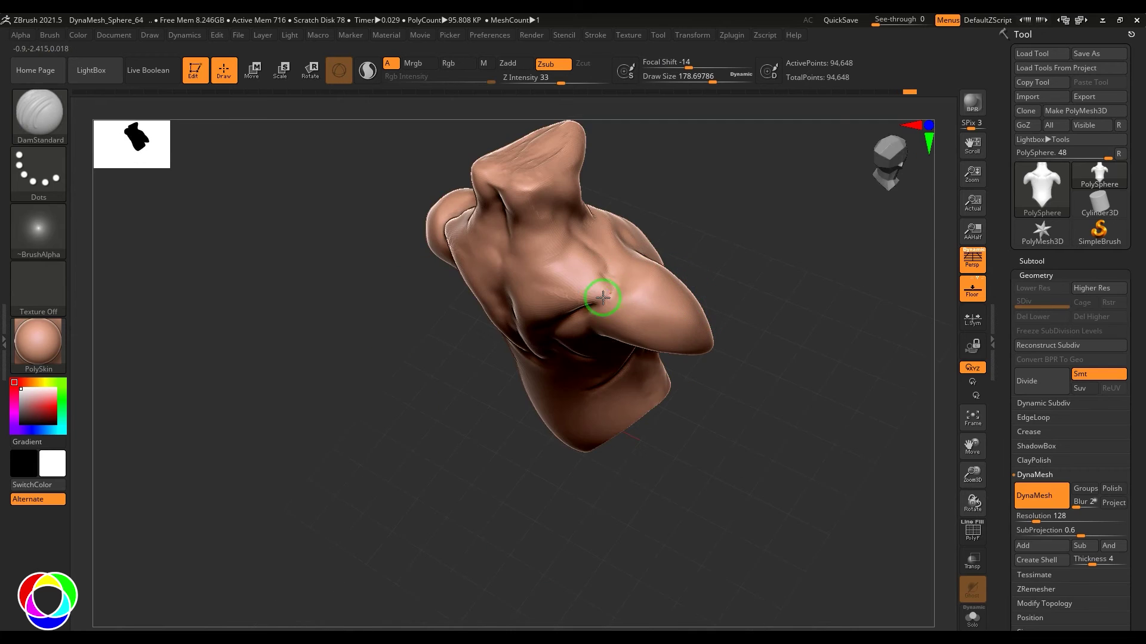
pyautogui.moveTo(722, 257)
pyautogui.mouseDown()
pyautogui.moveTo(739, 215)
pyautogui.moveTo(603, 306)
pyautogui.moveTo(647, 284)
pyautogui.moveTo(499, 209)
pyautogui.moveTo(492, 268)
pyautogui.mouseUp()
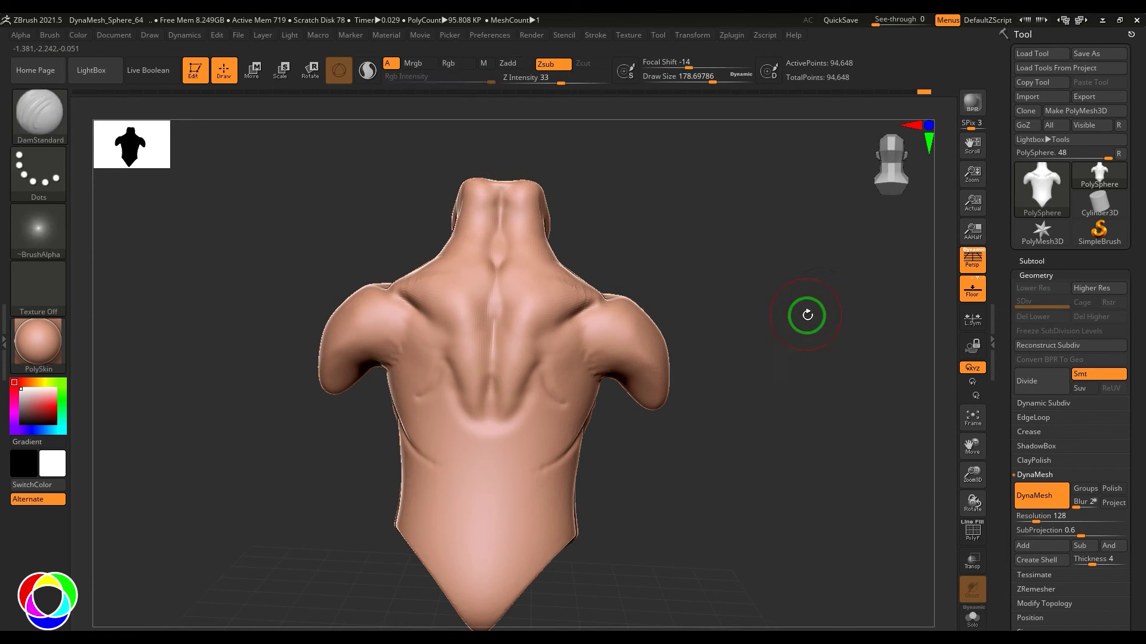
# - Update the DynaMesh and smooth the carved spine and trapezius borders
pyautogui.moveTo(841, 302); pyautogui.dragTo(724, 349)
pyautogui.press('shift')
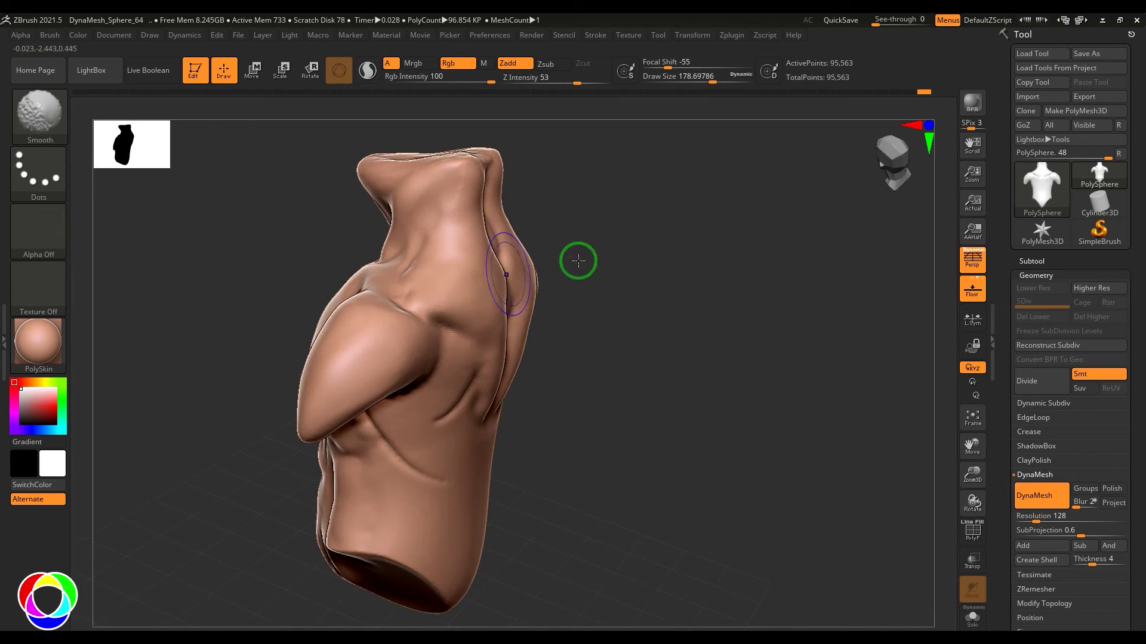
pyautogui.moveTo(659, 261); pyautogui.dragTo(505, 273)
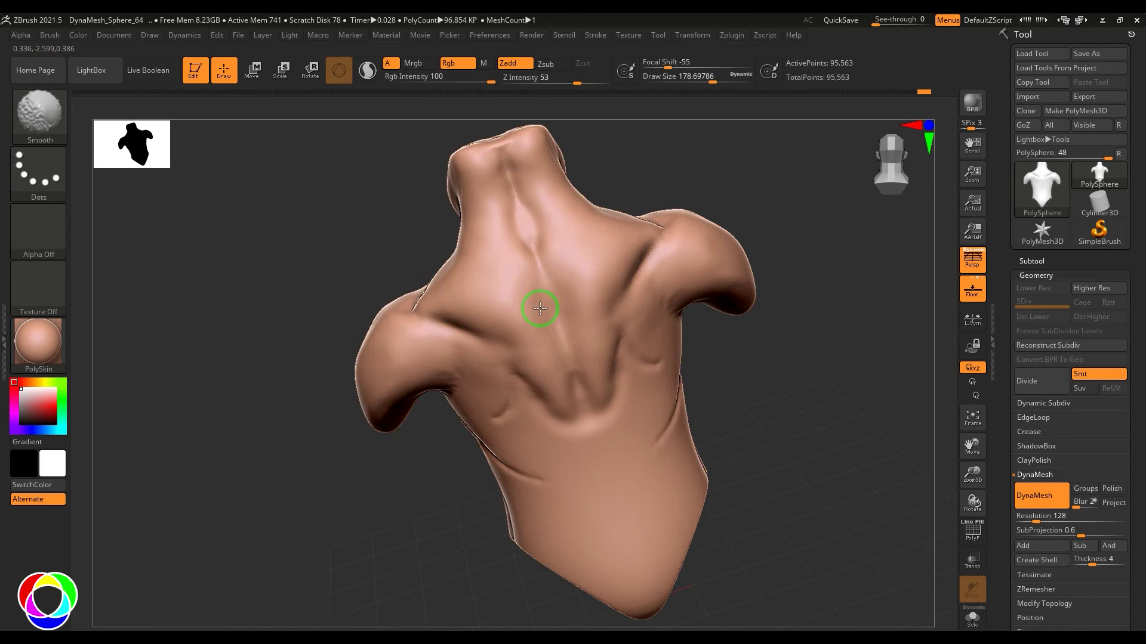
pyautogui.moveTo(569, 419)
pyautogui.keyDown('shift'); pyautogui.mouseDown()
pyautogui.moveTo(850, 379)
pyautogui.moveTo(845, 391)
pyautogui.mouseUp(); pyautogui.keyUp('shift')
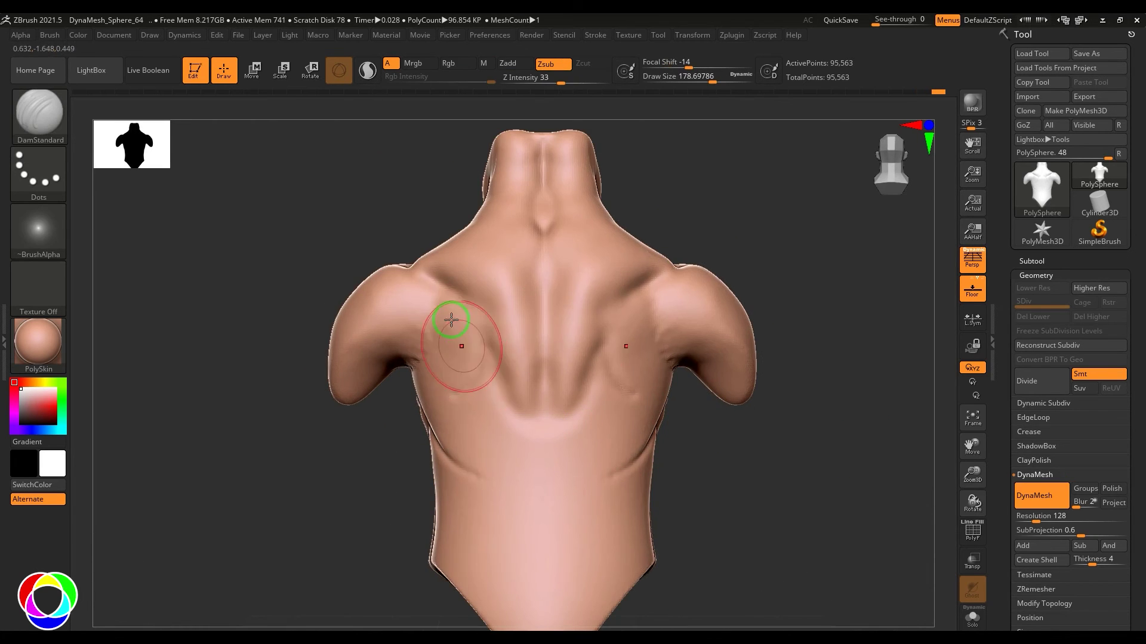
# - Define the boundary of the rear deltoids next to the shoulder blades with ClayBuildup and DamStandard at draw size about 124
pyautogui.press('b')
pyautogui.press('c')
pyautogui.press('b')
pyautogui.press('[')
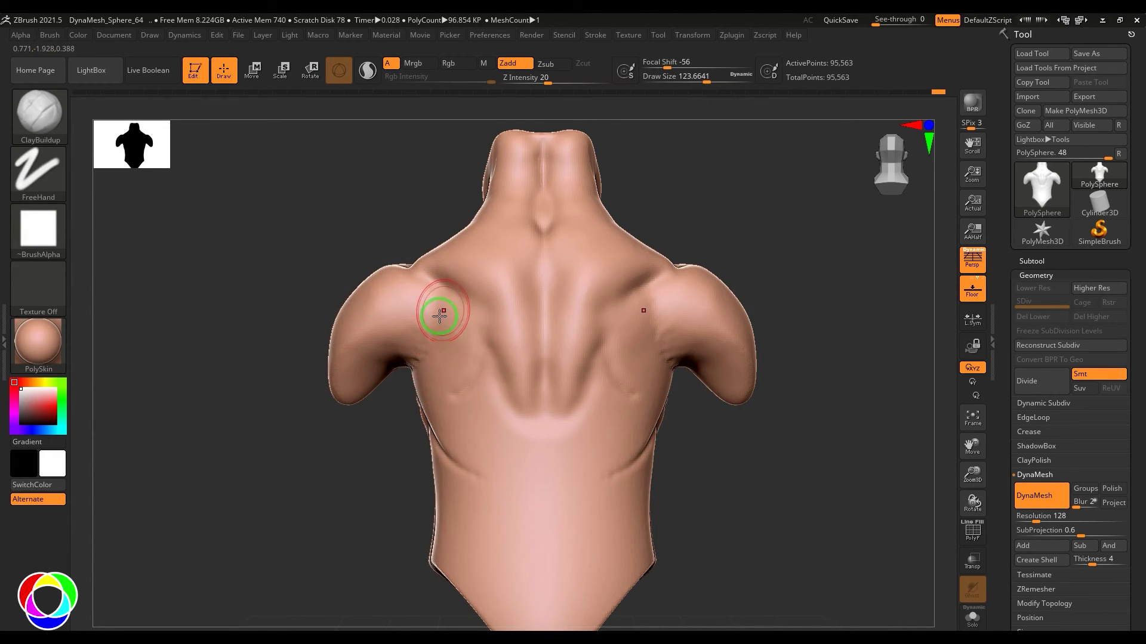
pyautogui.moveTo(432, 334); pyautogui.dragTo(464, 345)
pyautogui.press('b')
pyautogui.press('d')
pyautogui.press('s')
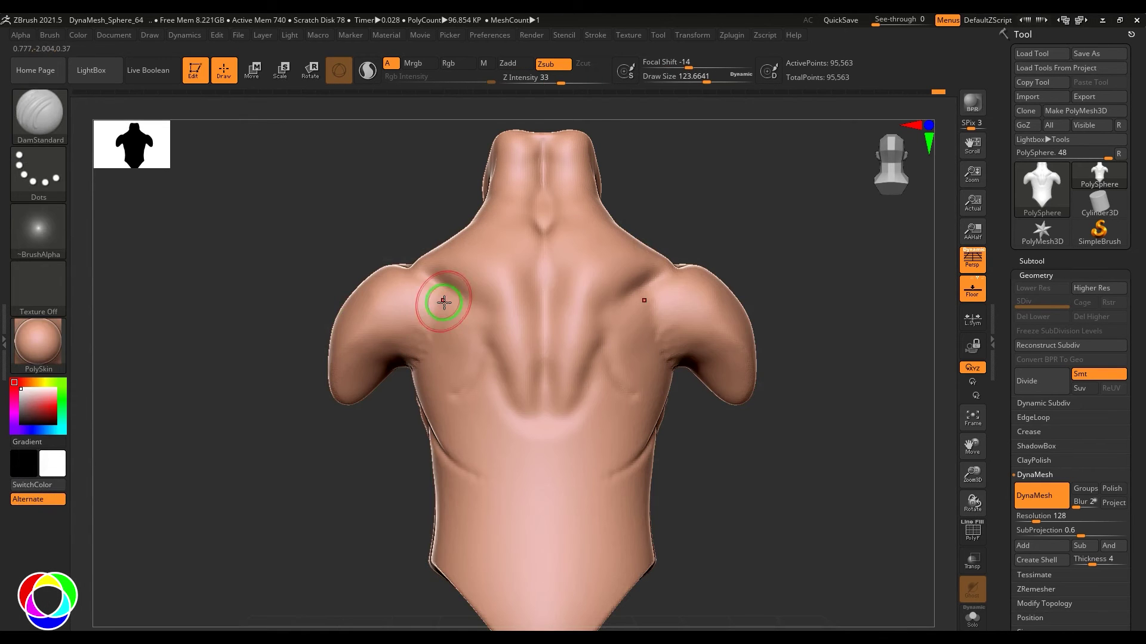
pyautogui.moveTo(449, 334)
pyautogui.mouseDown()
pyautogui.moveTo(445, 314)
pyautogui.moveTo(381, 305)
pyautogui.moveTo(401, 350)
pyautogui.mouseUp()
# - Build up the rear deltoids with the ClayBuildup brush and smooth them
pyautogui.press('b')
pyautogui.press('c')
pyautogui.press('b')
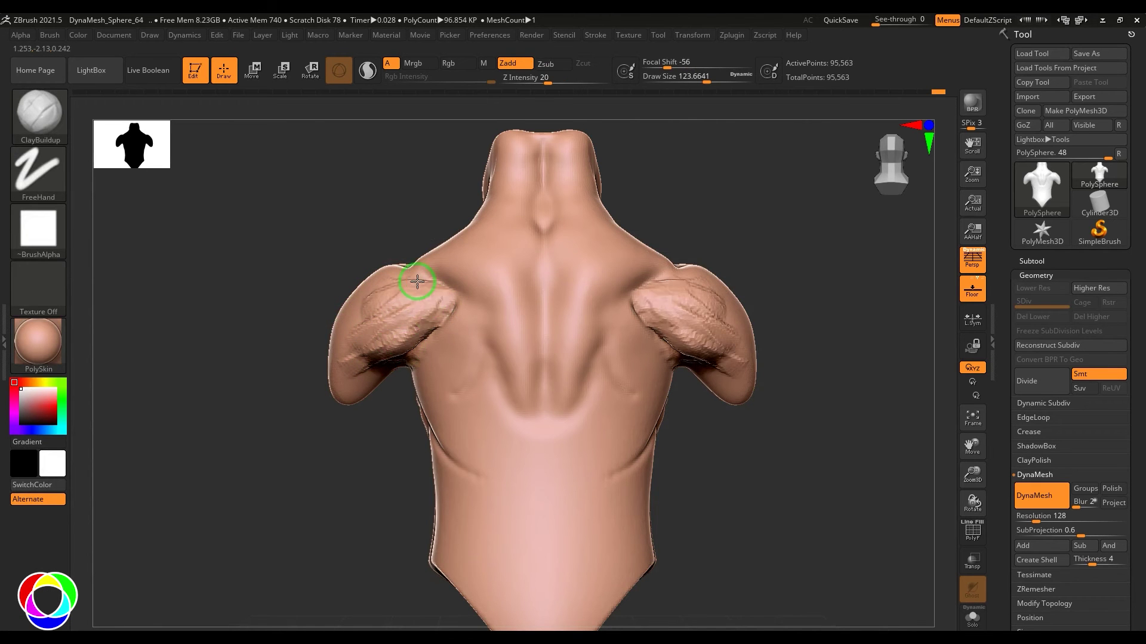
pyautogui.moveTo(436, 281)
pyautogui.mouseDown(button='right')
pyautogui.moveTo(401, 296)
pyautogui.moveTo(417, 323)
pyautogui.mouseUp(button='right')
pyautogui.moveTo(417, 322)
pyautogui.mouseDown()
pyautogui.moveTo(361, 376)
pyautogui.moveTo(393, 341)
pyautogui.mouseUp()
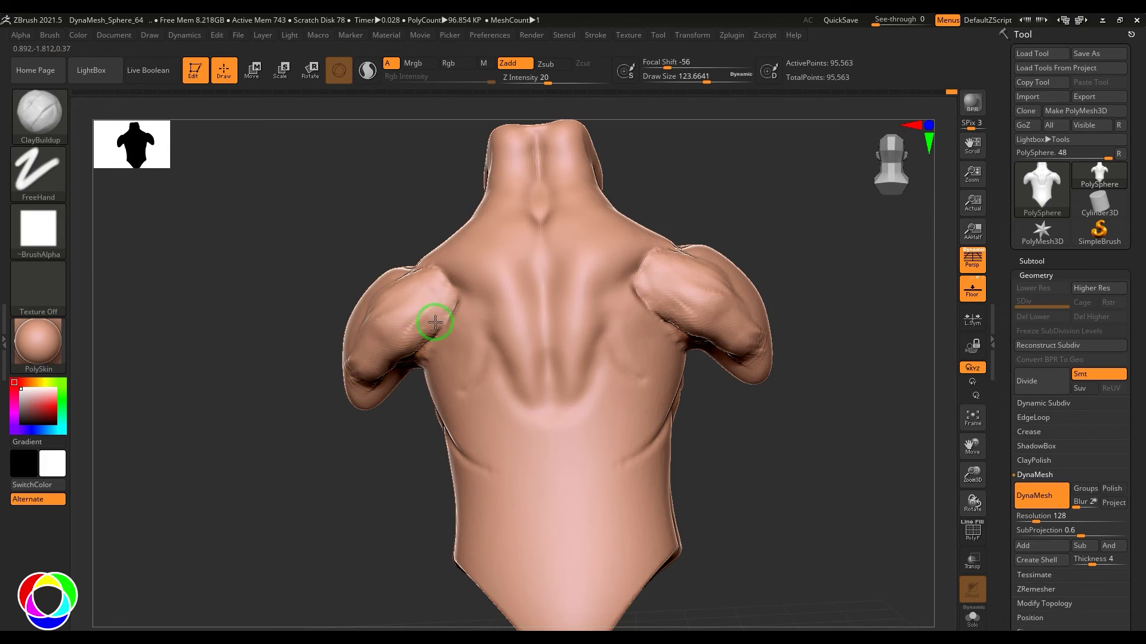
pyautogui.keyDown('shift'); pyautogui.moveTo(415, 321); pyautogui.dragTo(415, 315); pyautogui.keyUp('shift')
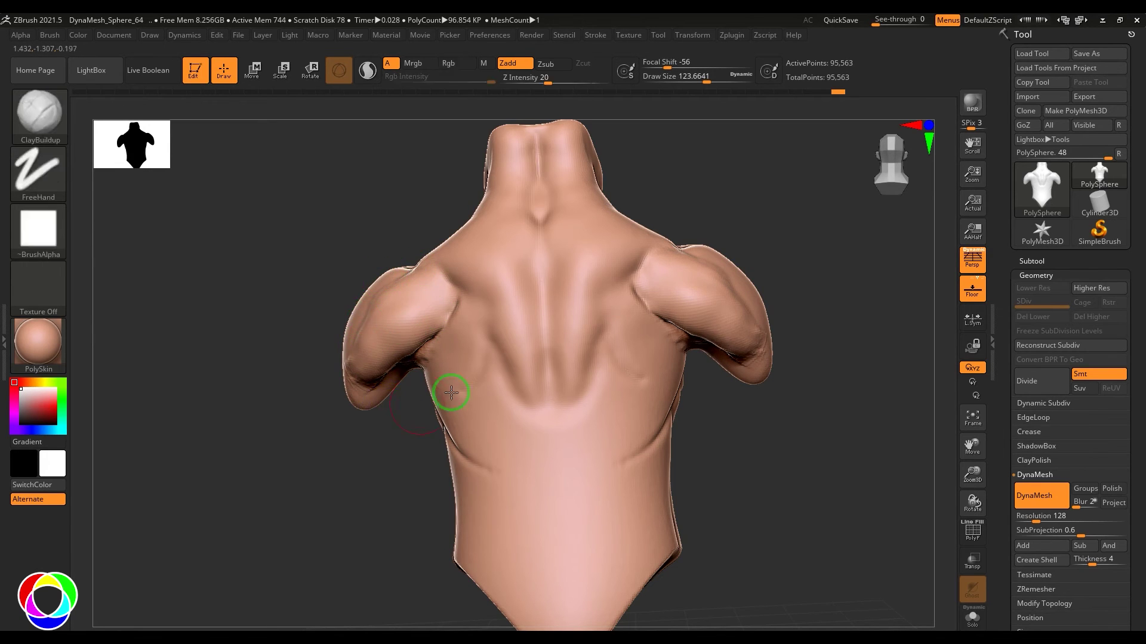
# - Build up the two shoulder-blade muscles between the rear deltoid and trapezius with the ClayBuildup brush and smooth them
pyautogui.moveTo(462, 312); pyautogui.dragTo(478, 317)
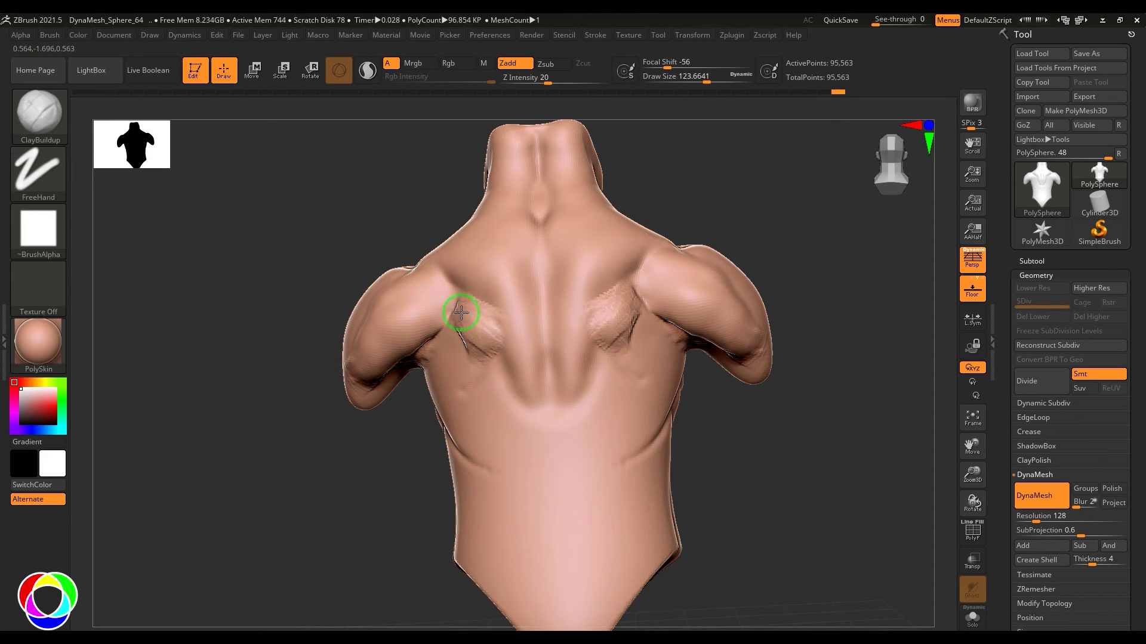
pyautogui.keyDown('shift'); pyautogui.moveTo(465, 309); pyautogui.dragTo(478, 332); pyautogui.keyUp('shift')
pyautogui.moveTo(388, 507); pyautogui.dragTo(342, 509)
pyautogui.moveTo(436, 345)
pyautogui.mouseDown()
pyautogui.moveTo(458, 374)
pyautogui.moveTo(439, 356)
pyautogui.moveTo(460, 355)
pyautogui.moveTo(435, 342)
pyautogui.mouseUp()
# - Build up the latissimus muscles across the mid back, tapering toward the lower spine, with ClayBuildup and smooth them
pyautogui.moveTo(329, 555); pyautogui.dragTo(460, 409)
pyautogui.moveTo(498, 366)
pyautogui.mouseDown()
pyautogui.moveTo(430, 410)
pyautogui.moveTo(476, 432)
pyautogui.moveTo(468, 448)
pyautogui.moveTo(496, 409)
pyautogui.moveTo(525, 421)
pyautogui.moveTo(518, 455)
pyautogui.moveTo(473, 388)
pyautogui.mouseUp()
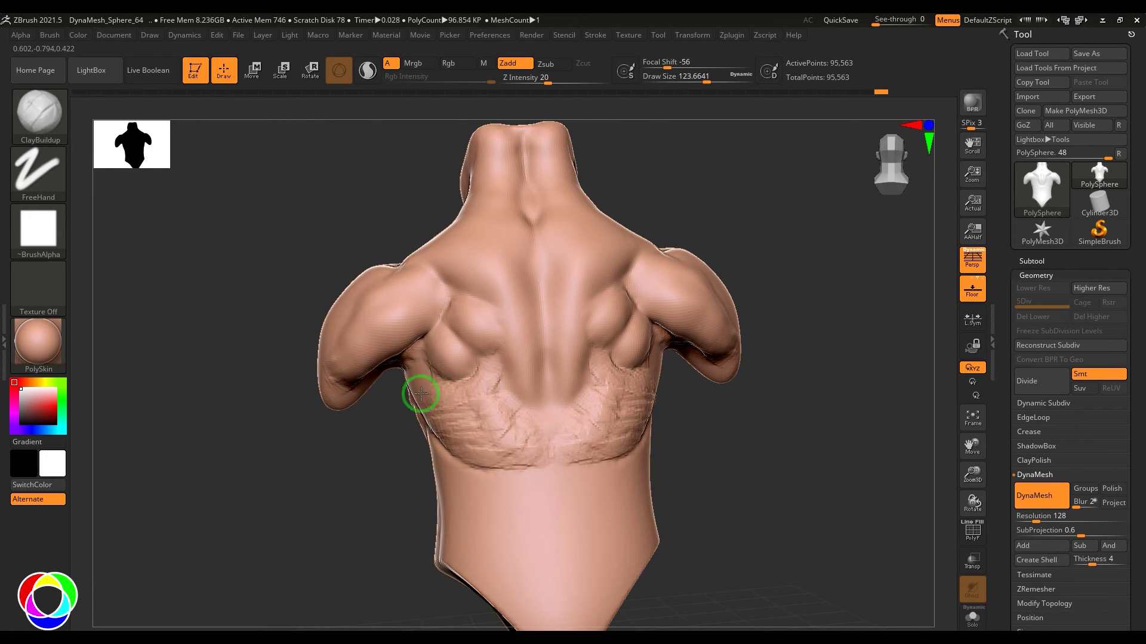
pyautogui.moveTo(427, 390)
pyautogui.mouseDown(button='right')
pyautogui.moveTo(401, 417)
pyautogui.moveTo(575, 404)
pyautogui.mouseUp(button='right')
pyautogui.moveTo(484, 445)
pyautogui.mouseDown()
pyautogui.moveTo(511, 486)
pyautogui.moveTo(478, 481)
pyautogui.moveTo(516, 495)
pyautogui.moveTo(455, 473)
pyautogui.moveTo(435, 417)
pyautogui.moveTo(412, 402)
pyautogui.moveTo(450, 401)
pyautogui.moveTo(471, 437)
pyautogui.moveTo(516, 476)
pyautogui.moveTo(512, 517)
pyautogui.moveTo(450, 447)
pyautogui.moveTo(471, 476)
pyautogui.moveTo(430, 448)
pyautogui.mouseUp()
pyautogui.press('shift')
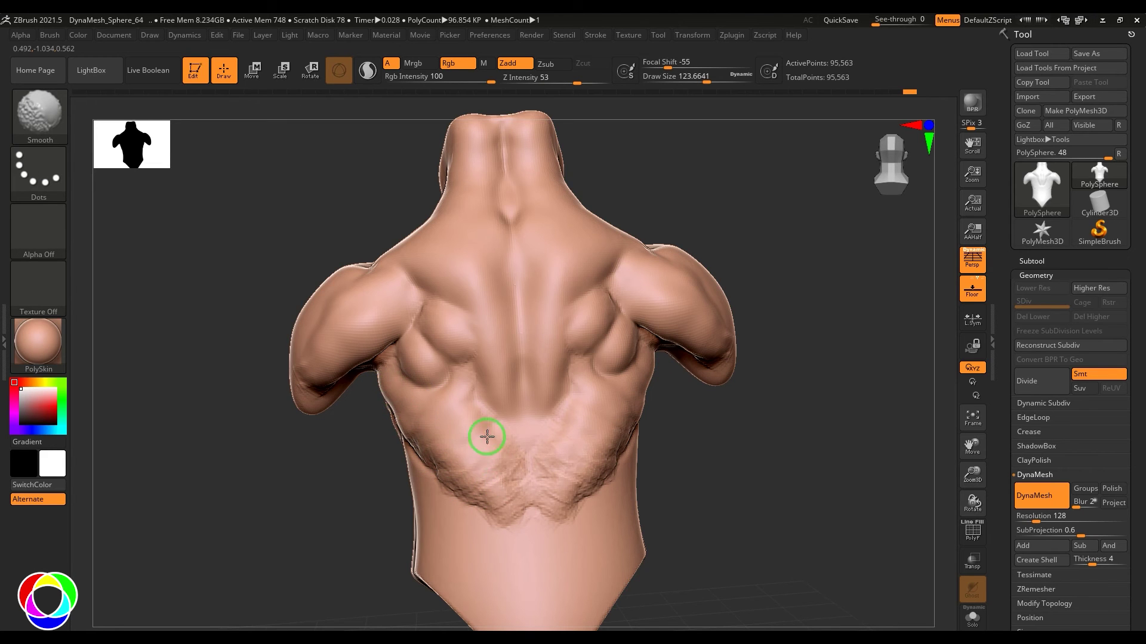
# - Thicken the outer edge of the latissimus up to the armpit with the ClayBuildup brush and smooth it
pyautogui.moveTo(382, 427)
pyautogui.mouseDown()
pyautogui.moveTo(779, 386)
pyautogui.moveTo(404, 438)
pyautogui.moveTo(444, 469)
pyautogui.mouseUp()
pyautogui.moveTo(600, 473); pyautogui.dragTo(370, 409)
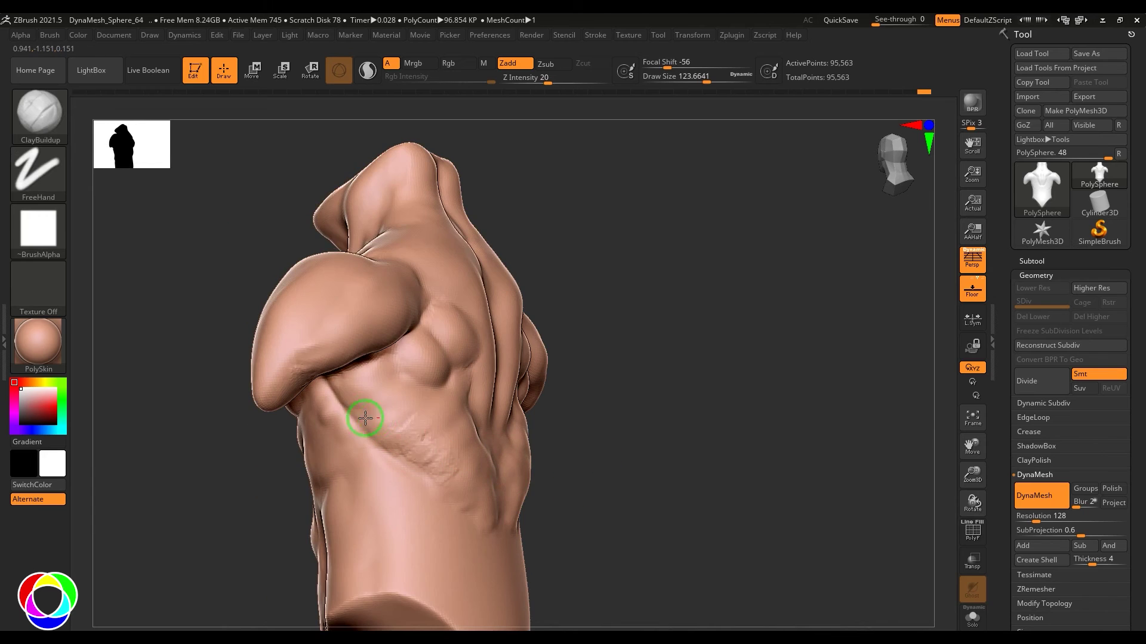
pyautogui.moveTo(661, 506); pyautogui.dragTo(500, 509)
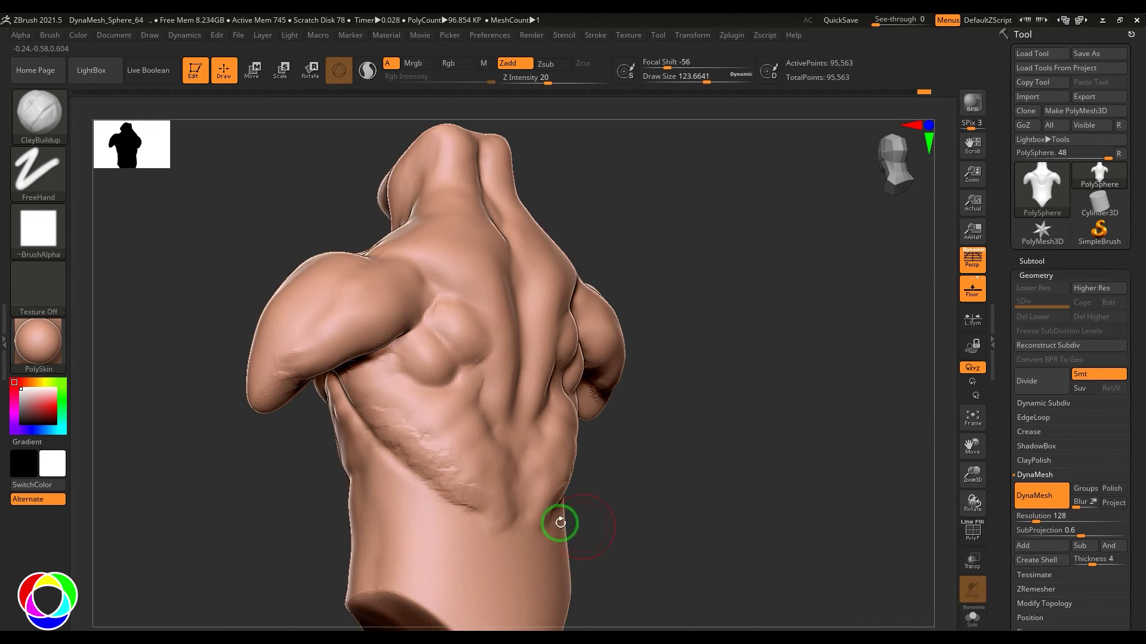
pyautogui.press('shift')
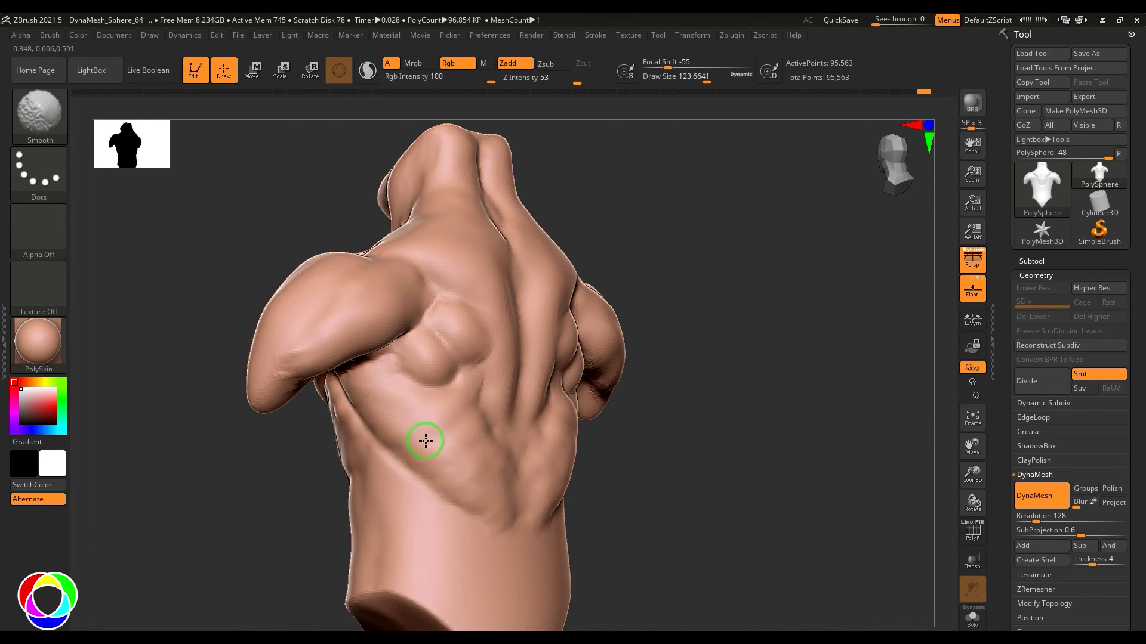
pyautogui.moveTo(838, 435)
pyautogui.keyDown('shift'); pyautogui.mouseDown()
pyautogui.moveTo(711, 412)
pyautogui.moveTo(731, 376)
pyautogui.mouseUp(); pyautogui.keyUp('shift')
# - Add volume to the inner latissimus on both sides of the lower spine with ClayBuildup and smooth it
pyautogui.moveTo(734, 425); pyautogui.dragTo(661, 419)
pyautogui.keyDown('alt'); pyautogui.moveTo(714, 449); pyautogui.dragTo(759, 473); pyautogui.keyUp('alt')
pyautogui.moveTo(453, 369)
pyautogui.mouseDown()
pyautogui.moveTo(481, 402)
pyautogui.moveTo(468, 370)
pyautogui.moveTo(504, 402)
pyautogui.moveTo(489, 417)
pyautogui.moveTo(473, 400)
pyautogui.mouseUp()
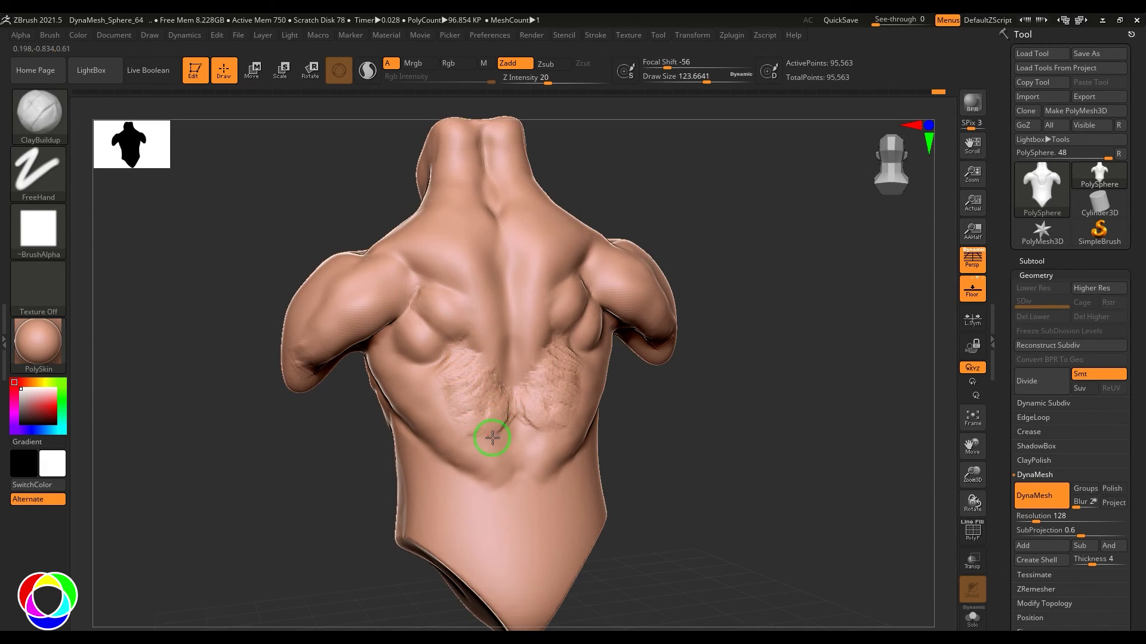
pyautogui.press('shift')
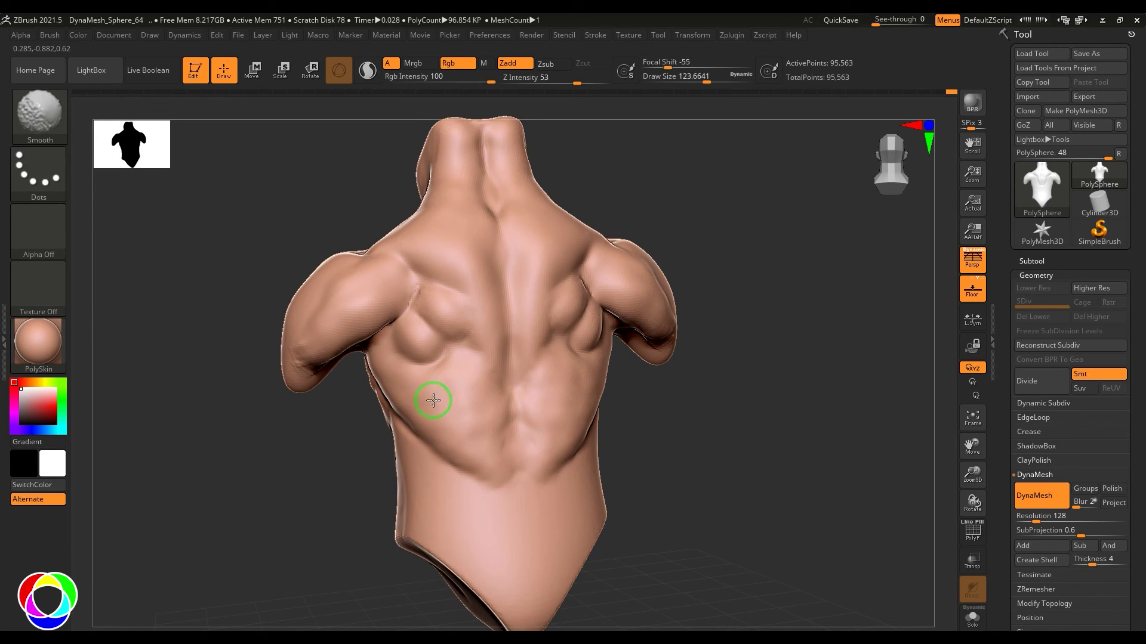
pyautogui.hotkey('ctrl', 'z')
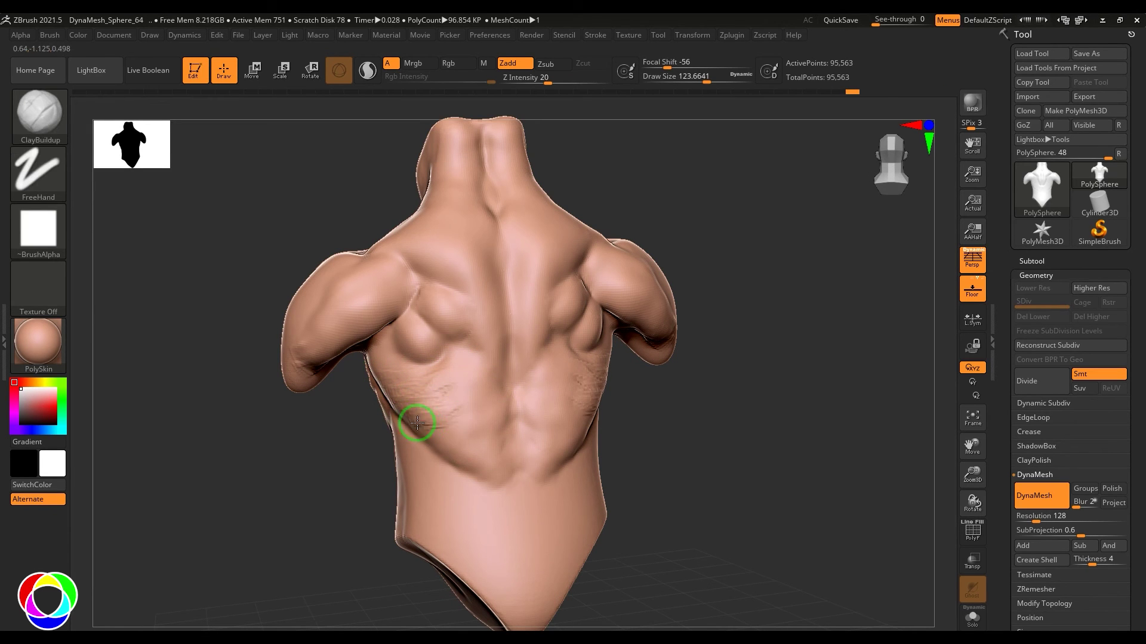
# - Fill out the outer latissimus and blend the shoulder-blade muscles into the trapezius and deltoids with ClayBuildup and smoothing
pyautogui.moveTo(427, 426); pyautogui.dragTo(496, 434)
pyautogui.moveTo(387, 339); pyautogui.dragTo(432, 310)
pyautogui.moveTo(388, 360)
pyautogui.mouseDown()
pyautogui.moveTo(460, 331)
pyautogui.moveTo(455, 360)
pyautogui.moveTo(401, 376)
pyautogui.moveTo(456, 383)
pyautogui.moveTo(396, 344)
pyautogui.mouseUp()
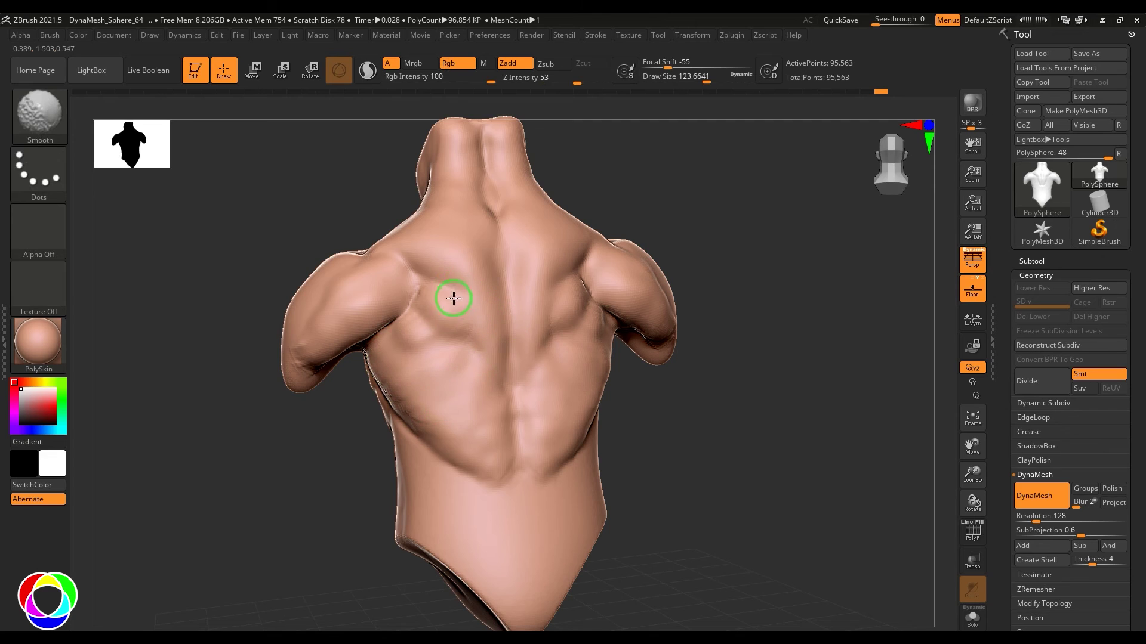
pyautogui.moveTo(429, 260)
pyautogui.mouseDown()
pyautogui.moveTo(405, 304)
pyautogui.moveTo(410, 274)
pyautogui.moveTo(435, 281)
pyautogui.moveTo(456, 268)
pyautogui.mouseUp()
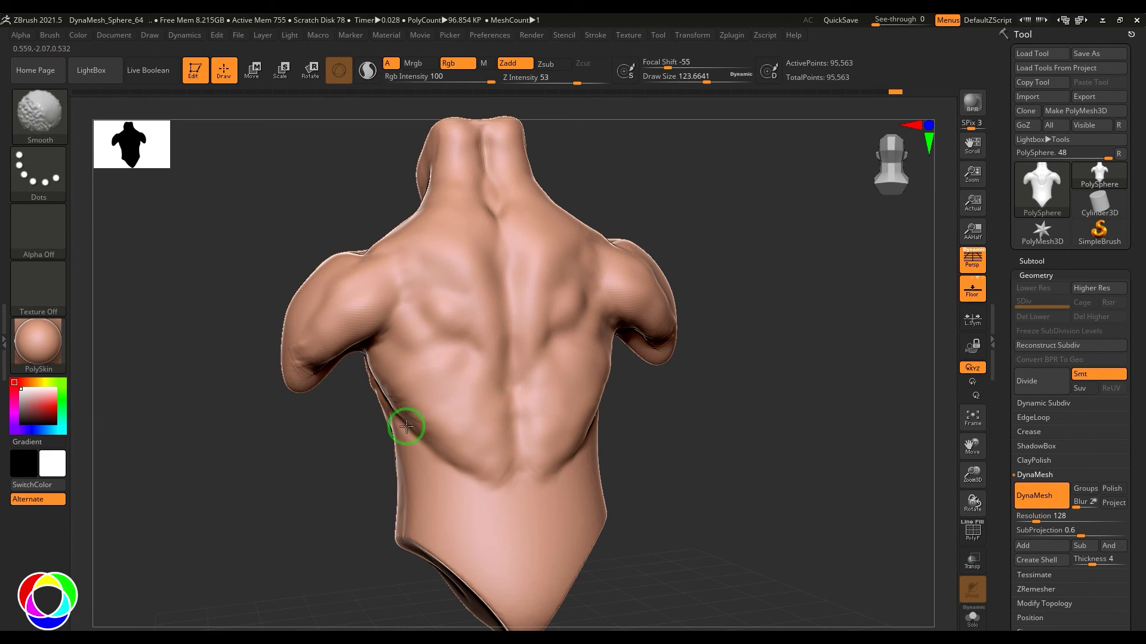
# - Adjust the shape of the back and latissimus outline with the Move brush at draw size about 510
pyautogui.moveTo(704, 398)
pyautogui.keyDown('alt'); pyautogui.mouseDown()
pyautogui.moveTo(724, 336)
pyautogui.moveTo(706, 384)
pyautogui.moveTo(740, 397)
pyautogui.mouseUp(); pyautogui.keyUp('alt')
pyautogui.press('b')
pyautogui.press('m')
pyautogui.press('v')
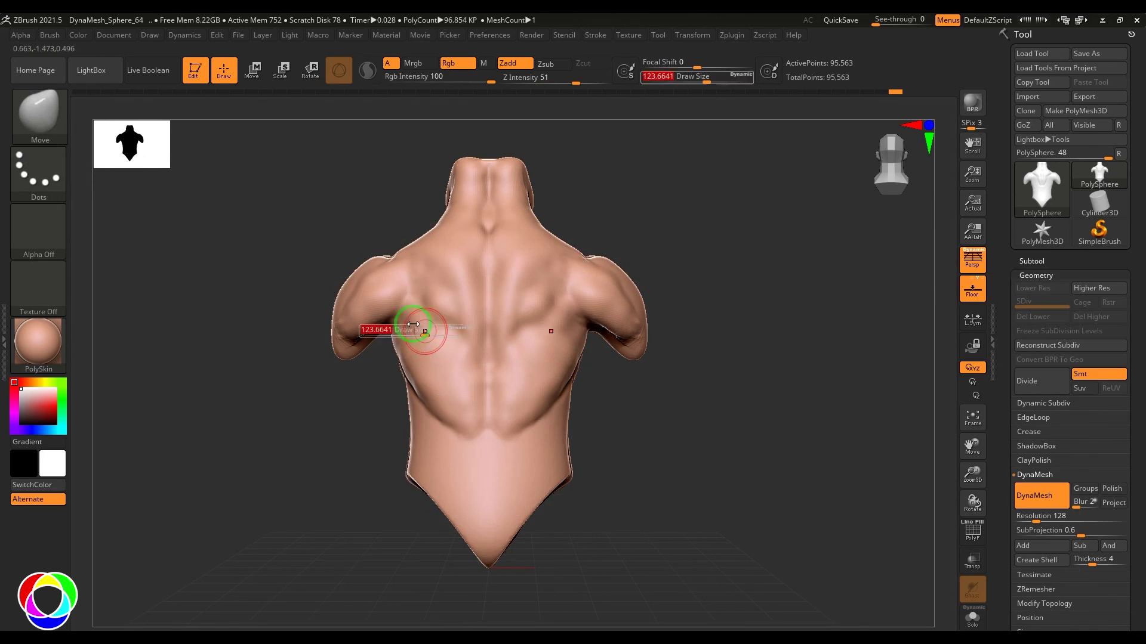
pyautogui.moveTo(432, 306)
pyautogui.keyDown('shift'); pyautogui.mouseDown()
pyautogui.moveTo(432, 320)
pyautogui.moveTo(411, 310)
pyautogui.moveTo(445, 313)
pyautogui.moveTo(374, 319)
pyautogui.mouseUp(); pyautogui.keyUp('shift')
pyautogui.press('s')
pyautogui.moveTo(412, 399); pyautogui.dragTo(397, 369)
pyautogui.moveTo(470, 436); pyautogui.dragTo(447, 414)
# - Refine the side profile of the upper back and chest with the Move brush, reducing the draw size to about 352
pyautogui.moveTo(668, 385); pyautogui.dragTo(760, 382)
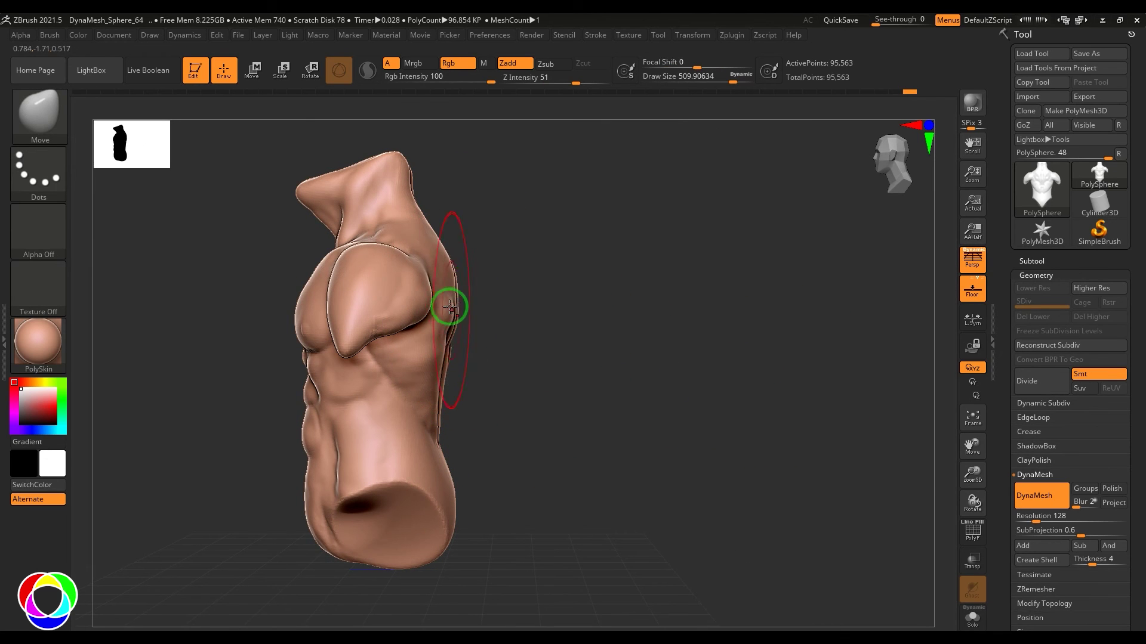
pyautogui.press('f')
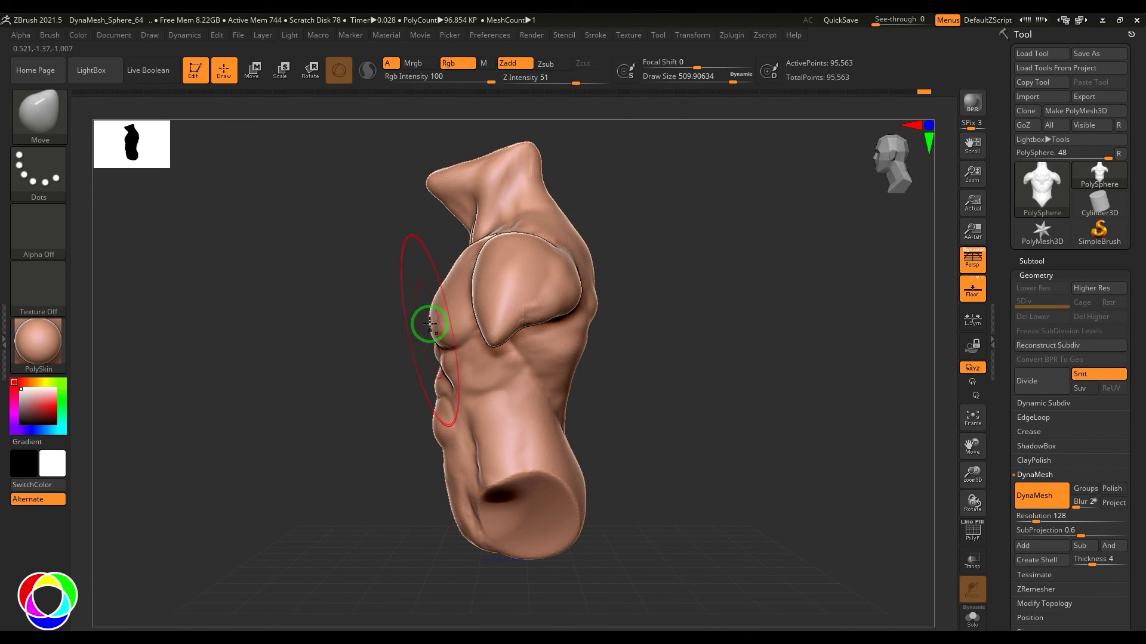
pyautogui.press('s')
pyautogui.moveTo(440, 300); pyautogui.dragTo(432, 301)
pyautogui.moveTo(431, 303)
pyautogui.mouseDown(button='right')
pyautogui.moveTo(435, 366)
pyautogui.moveTo(648, 391)
pyautogui.mouseUp(button='right')
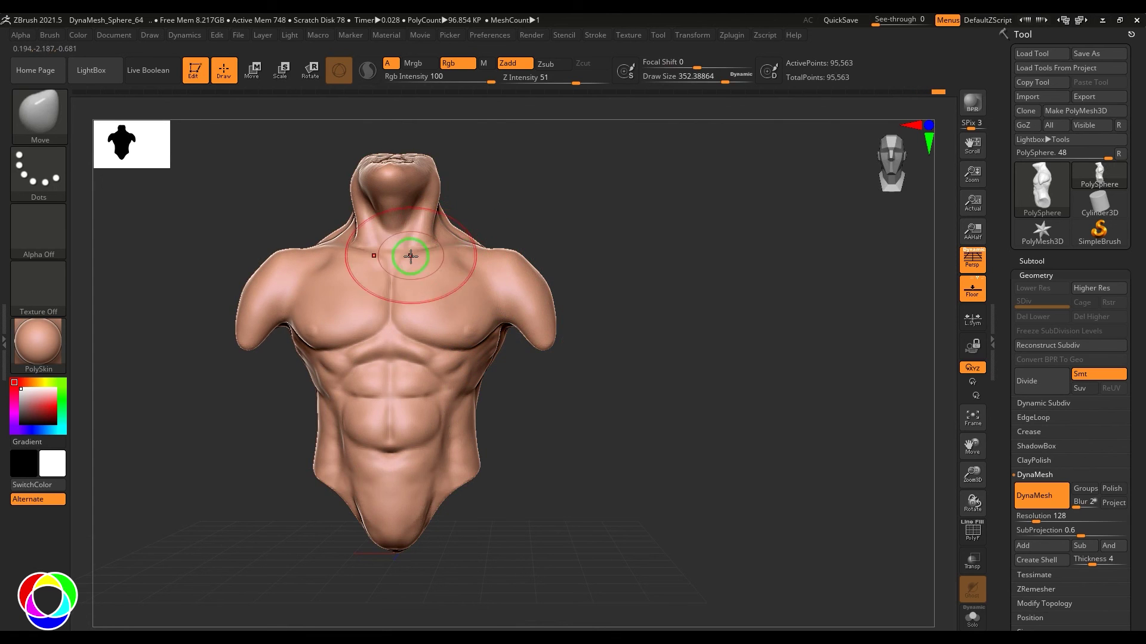
# - Build up the muscles beside the lower spine with ClayBuildup at draw size about 76 and smooth them
pyautogui.moveTo(625, 280)
pyautogui.mouseDown()
pyautogui.moveTo(606, 276)
pyautogui.moveTo(700, 268)
pyautogui.moveTo(831, 340)
pyautogui.moveTo(762, 322)
pyautogui.moveTo(686, 355)
pyautogui.moveTo(714, 305)
pyautogui.moveTo(673, 352)
pyautogui.mouseUp()
pyautogui.press('b')
pyautogui.press('c')
pyautogui.press('b')
pyautogui.moveTo(676, 396); pyautogui.dragTo(671, 379)
pyautogui.press('s')
pyautogui.moveTo(422, 377)
pyautogui.mouseDown()
pyautogui.moveTo(376, 381)
pyautogui.moveTo(379, 397)
pyautogui.moveTo(409, 404)
pyautogui.moveTo(401, 368)
pyautogui.mouseUp()
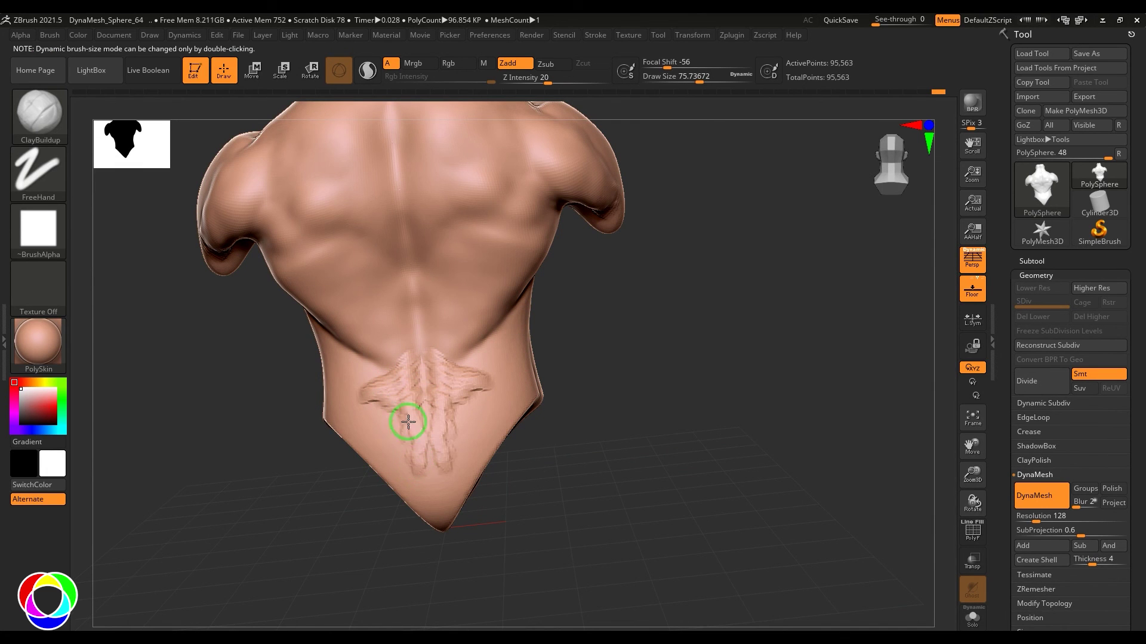
pyautogui.moveTo(394, 370)
pyautogui.mouseDown()
pyautogui.moveTo(390, 390)
pyautogui.moveTo(371, 378)
pyautogui.moveTo(398, 388)
pyautogui.mouseUp()
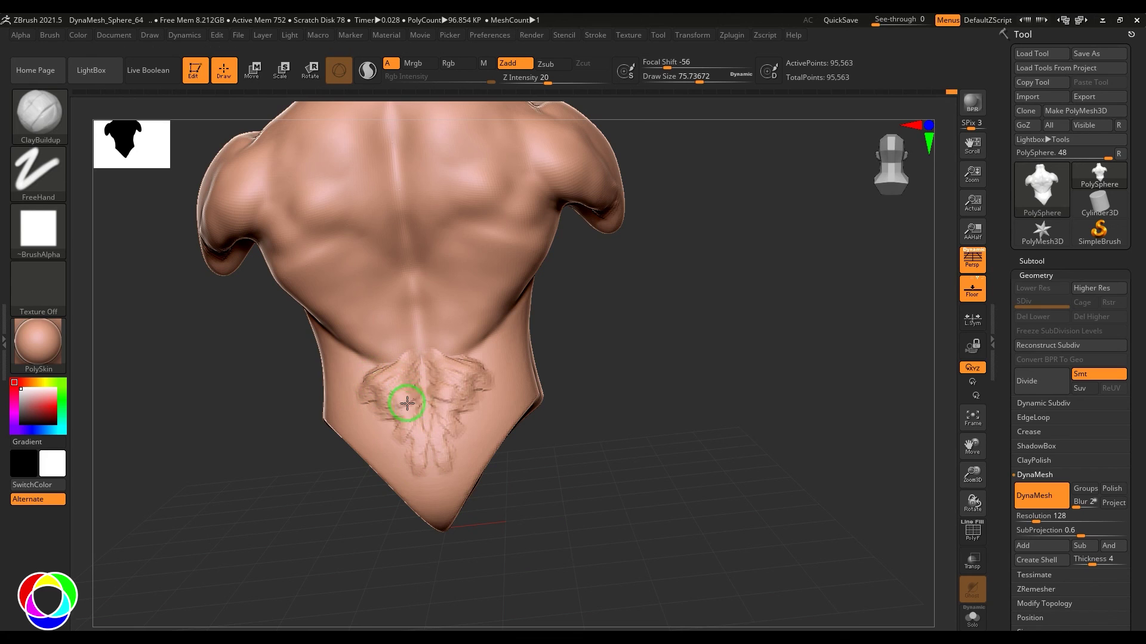
pyautogui.press('shift')
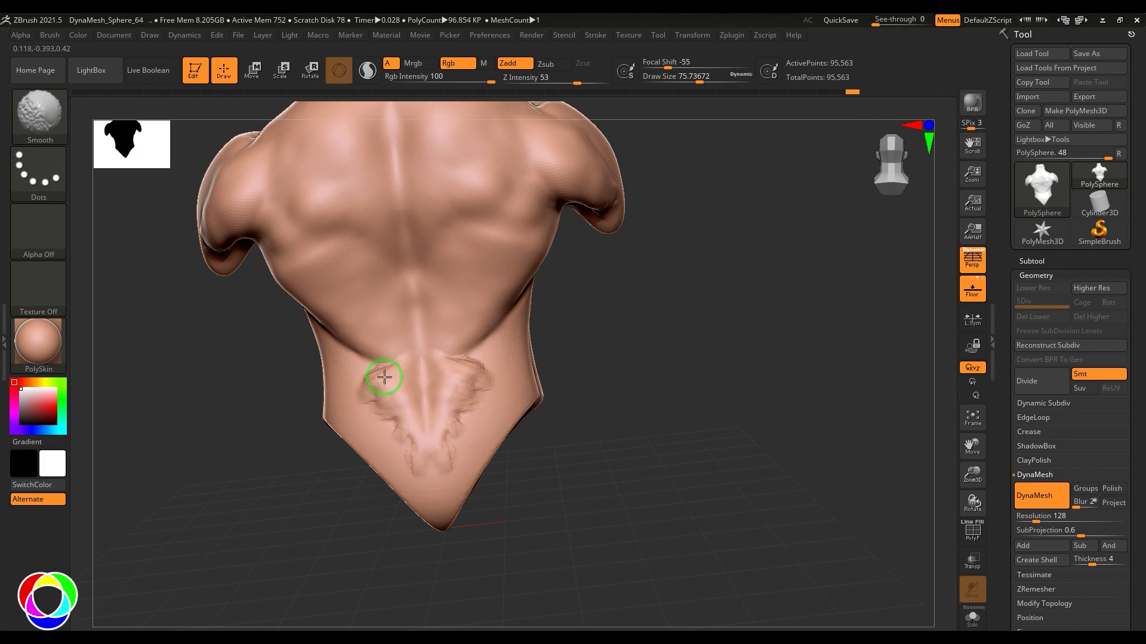
# - Extend the lower-back volume outward to the waist and hips with ClayBuildup, raising the draw size to about 139, and smooth it
pyautogui.moveTo(391, 364); pyautogui.dragTo(383, 361)
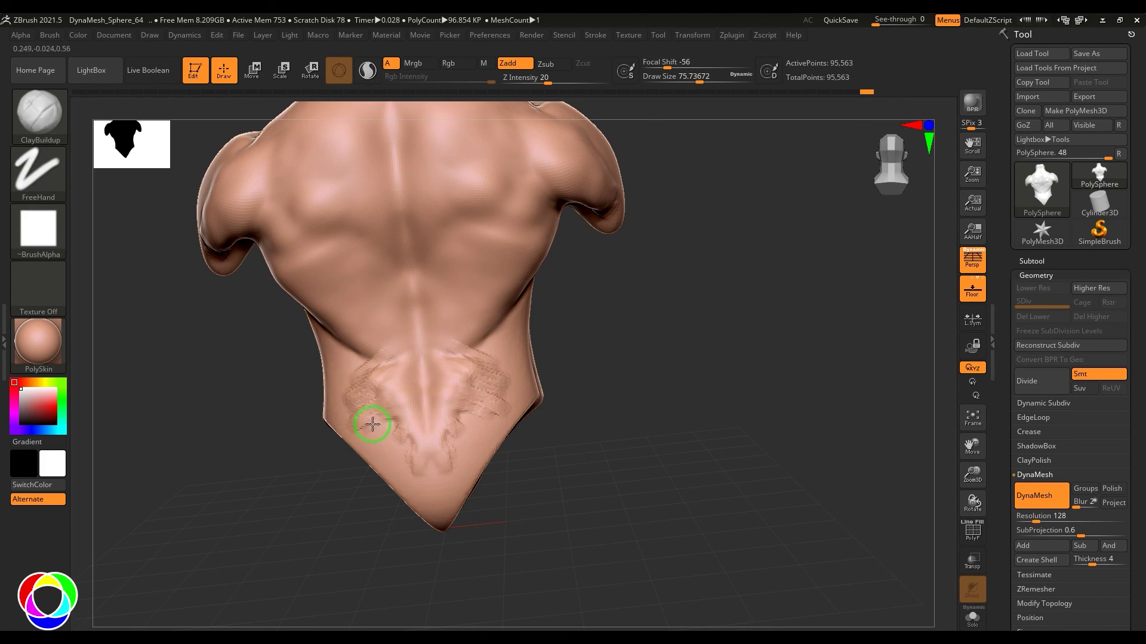
pyautogui.moveTo(388, 437)
pyautogui.mouseDown()
pyautogui.moveTo(371, 404)
pyautogui.moveTo(401, 444)
pyautogui.mouseUp()
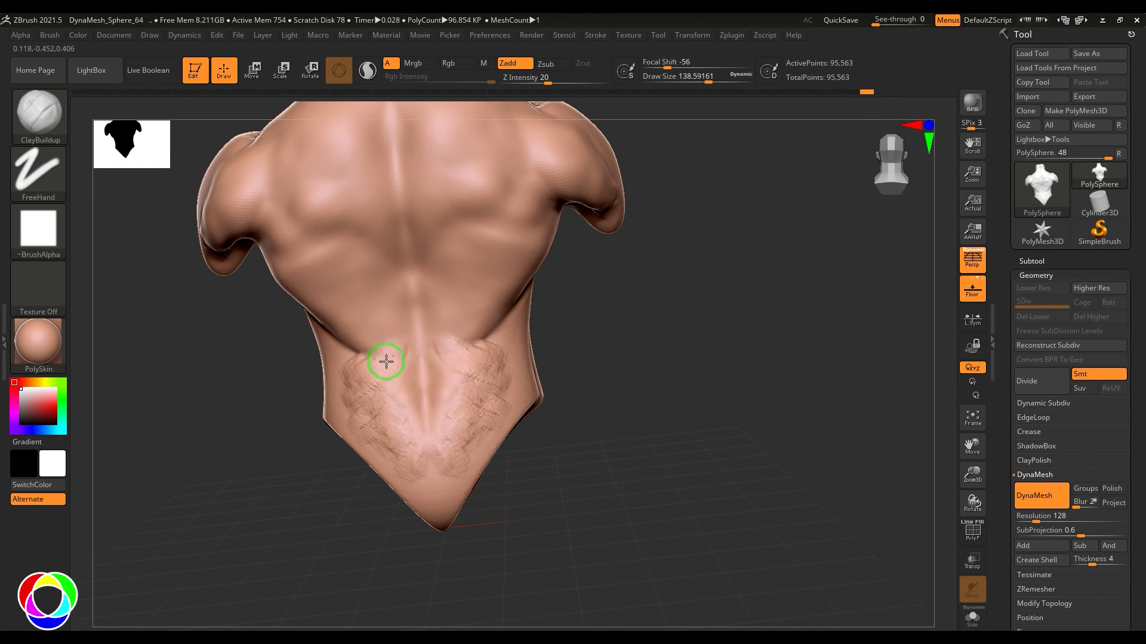
pyautogui.moveTo(368, 400)
pyautogui.mouseDown()
pyautogui.moveTo(340, 353)
pyautogui.moveTo(361, 350)
pyautogui.mouseUp()
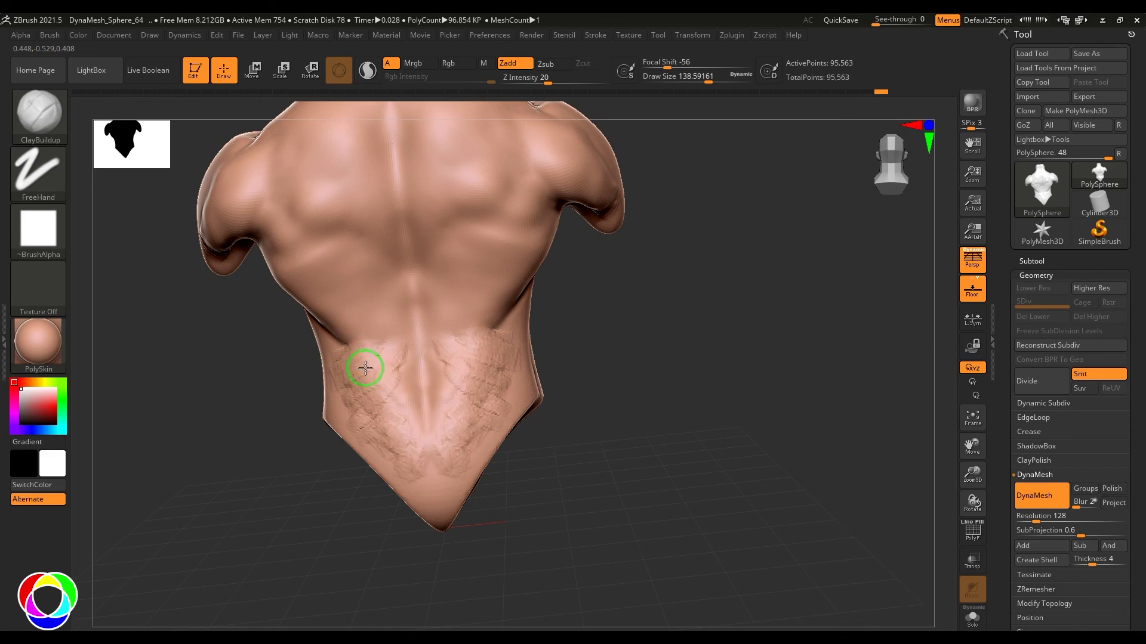
pyautogui.keyDown('shift'); pyautogui.moveTo(399, 463); pyautogui.dragTo(398, 438); pyautogui.keyUp('shift')
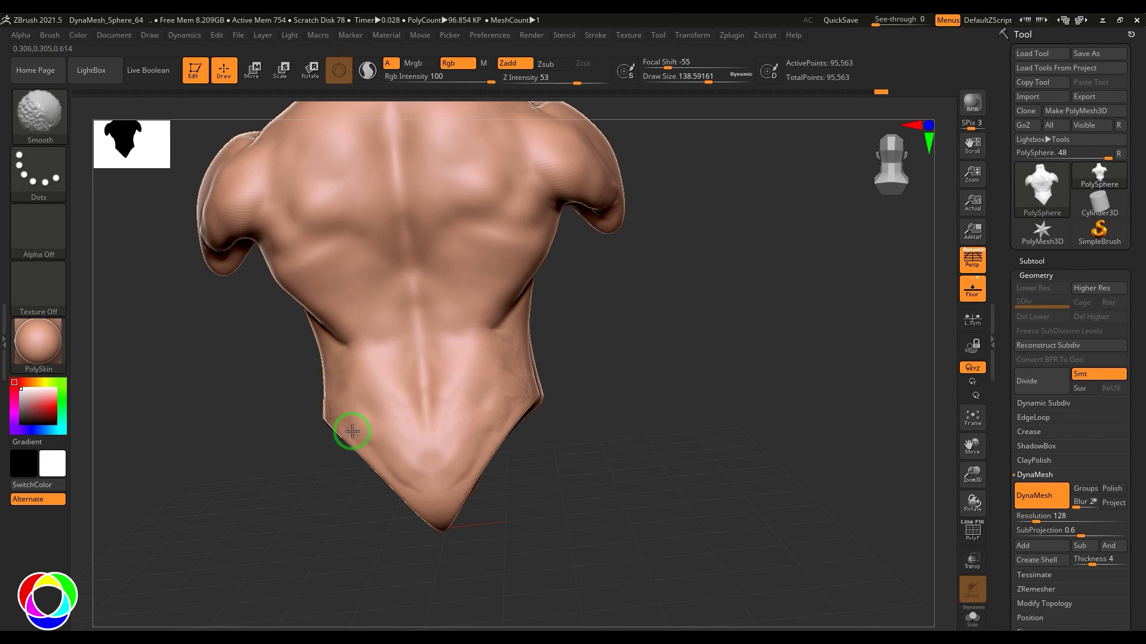
# - Add volume along the side of the neck below the jaw with ClayBuildup and smooth it
pyautogui.moveTo(598, 300)
pyautogui.mouseDown()
pyautogui.moveTo(740, 310)
pyautogui.moveTo(707, 429)
pyautogui.moveTo(675, 396)
pyautogui.moveTo(674, 299)
pyautogui.moveTo(677, 390)
pyautogui.mouseUp()
pyautogui.moveTo(626, 271); pyautogui.dragTo(591, 266)
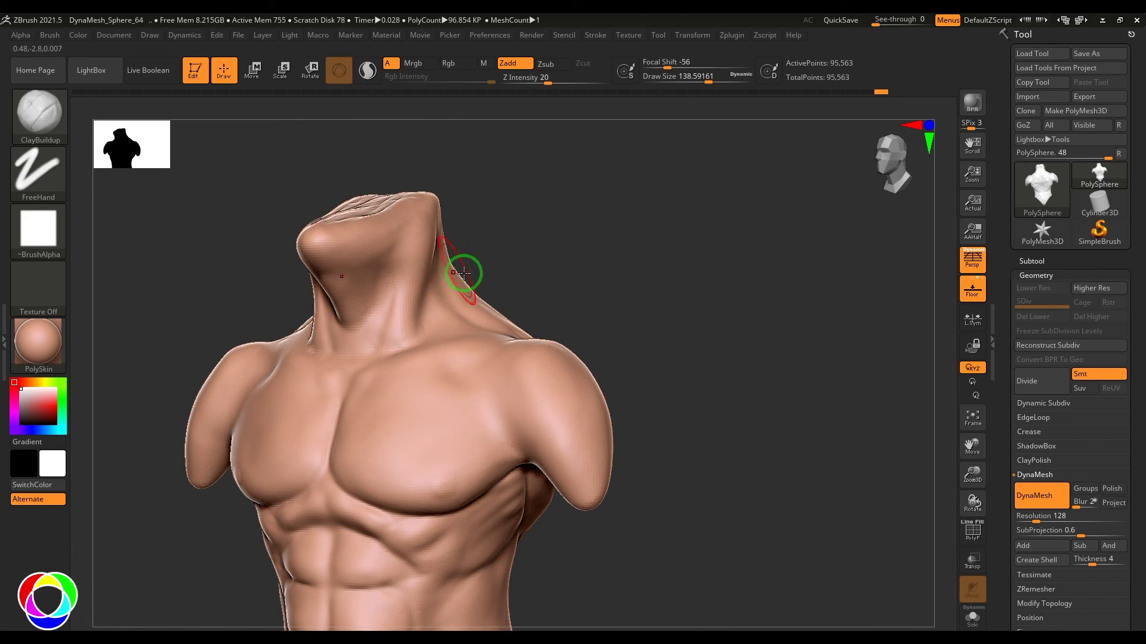
pyautogui.press('b')
pyautogui.press('Escape')
pyautogui.press('b')
pyautogui.press('Escape')
pyautogui.moveTo(438, 210); pyautogui.dragTo(411, 291)
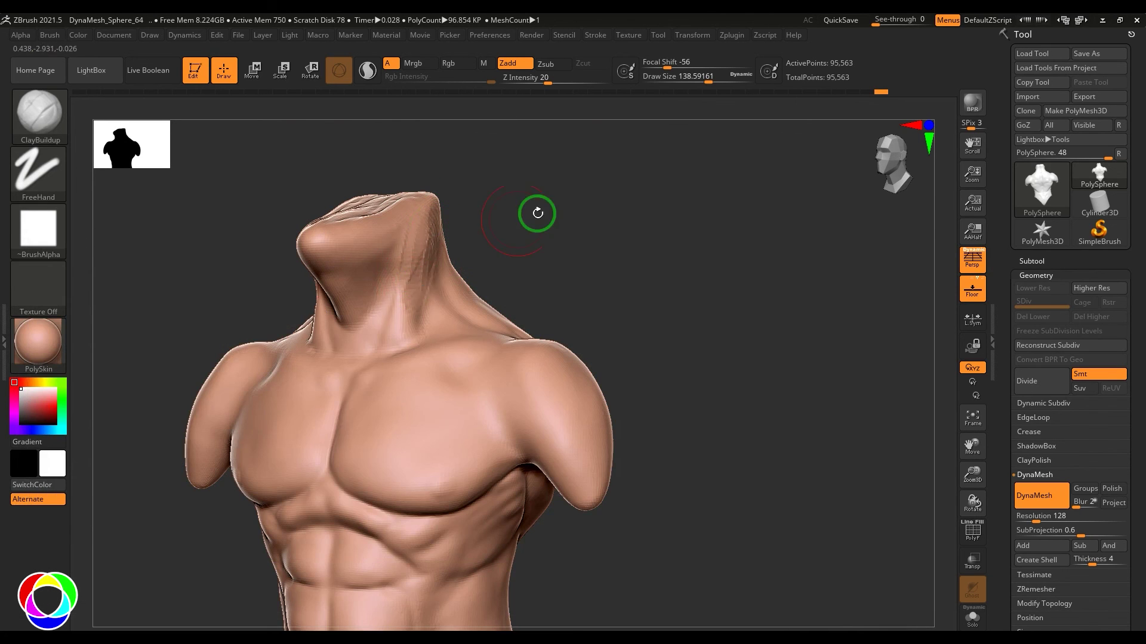
pyautogui.moveTo(531, 219)
pyautogui.mouseDown()
pyautogui.moveTo(397, 317)
pyautogui.moveTo(398, 263)
pyautogui.moveTo(417, 267)
pyautogui.mouseUp()
pyautogui.moveTo(537, 223); pyautogui.dragTo(404, 267)
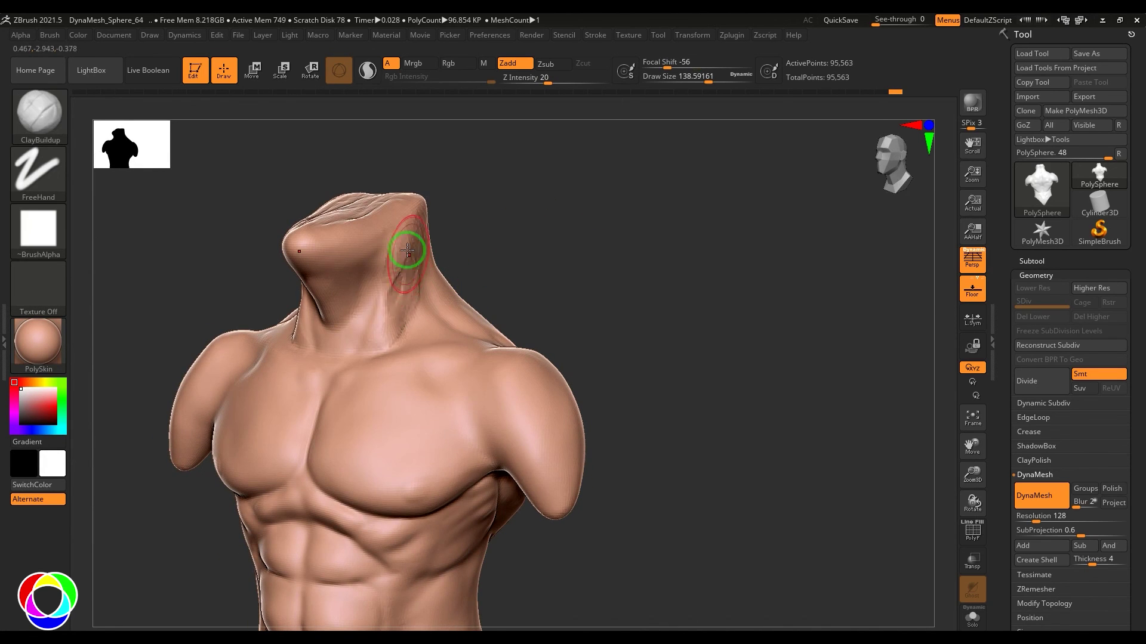
pyautogui.press('shift')
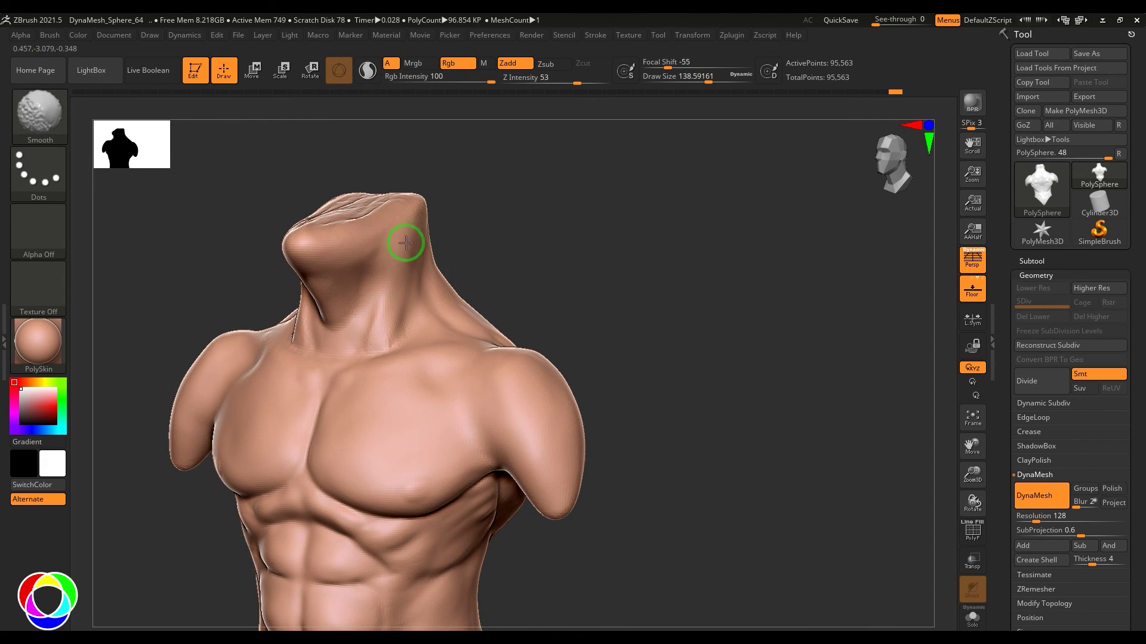
# - Build up the base of the neck muscles near the collarbones with ClayBuildup at draw size about 55 and smooth it
pyautogui.moveTo(456, 257); pyautogui.dragTo(511, 276)
pyautogui.press('s')
pyautogui.moveTo(363, 350); pyautogui.dragTo(355, 350)
pyautogui.moveTo(350, 363); pyautogui.dragTo(357, 342)
pyautogui.press('shift')
# - Reshape the side profile of the jaw stump with the Move brush, pulling the chin forward and down
pyautogui.moveTo(557, 261)
pyautogui.mouseDown()
pyautogui.moveTo(555, 209)
pyautogui.moveTo(487, 272)
pyautogui.moveTo(540, 223)
pyautogui.mouseUp()
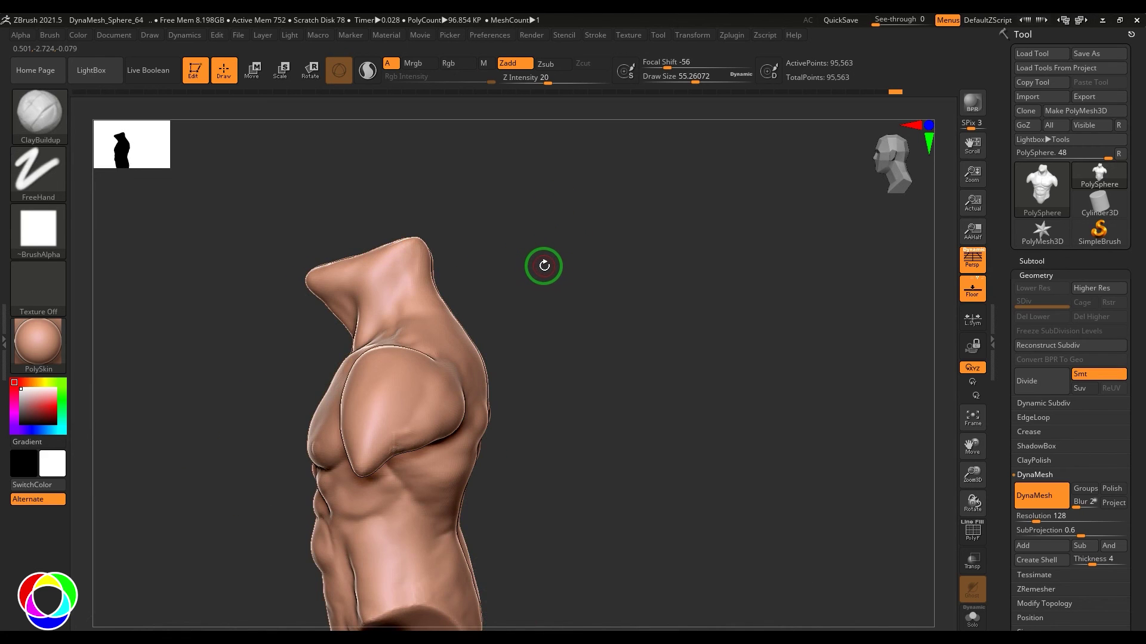
pyautogui.press('b')
pyautogui.press('m')
pyautogui.press('v')
pyautogui.press('s')
pyautogui.click(392, 266)
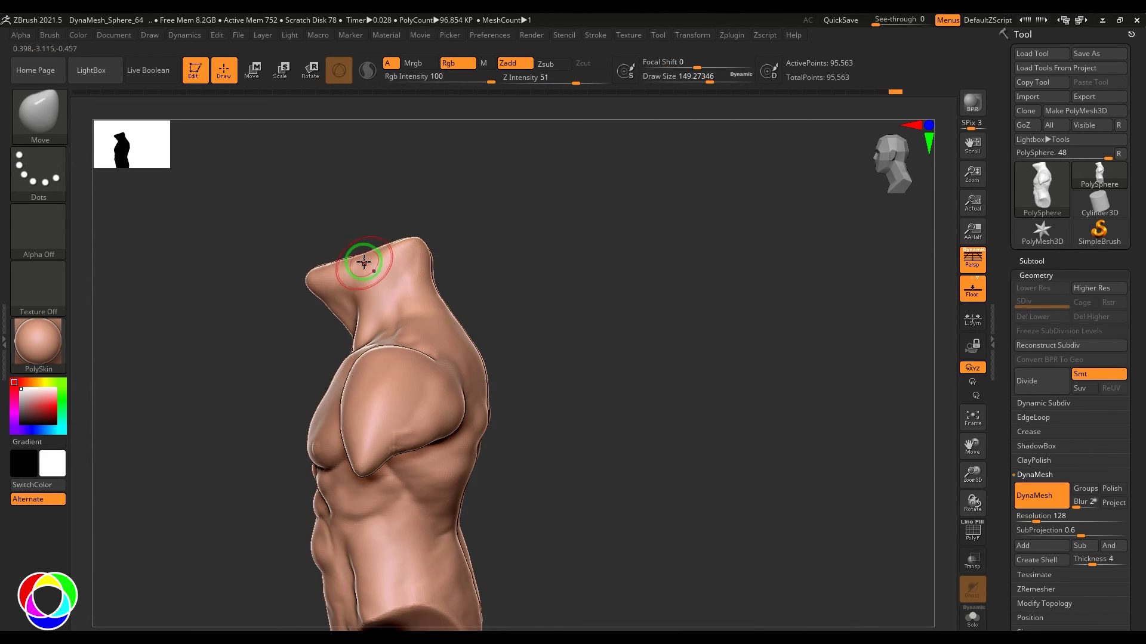
pyautogui.moveTo(359, 260)
pyautogui.mouseDown()
pyautogui.moveTo(356, 217)
pyautogui.moveTo(298, 288)
pyautogui.mouseUp()
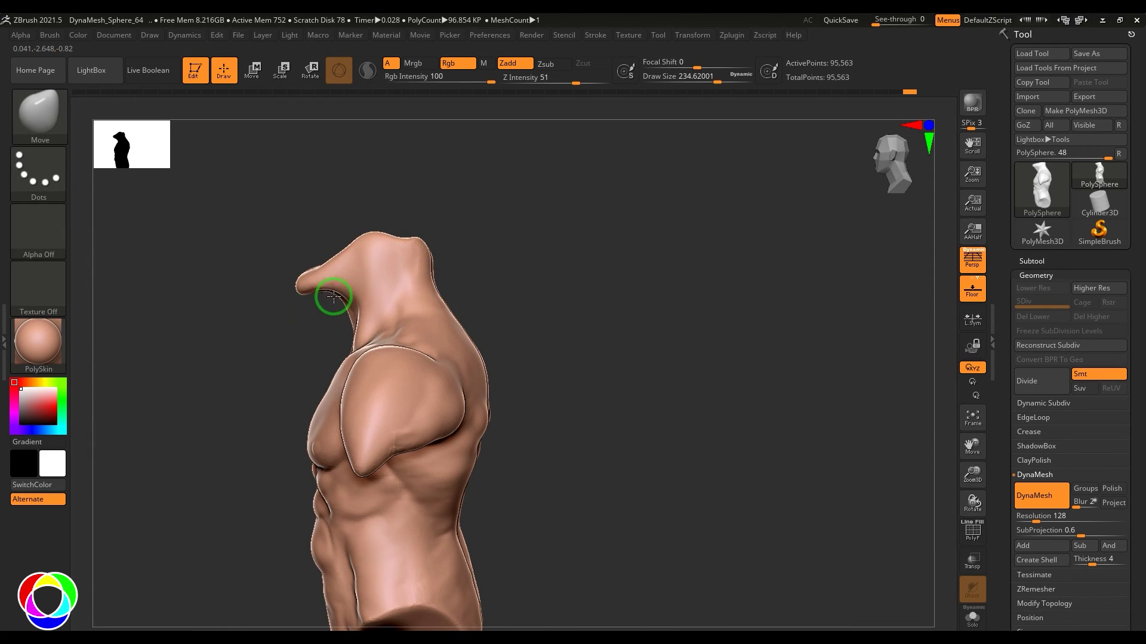
# - Adjust the jaw and neck outline from the front with the Move brush
pyautogui.keyDown('shift'); pyautogui.moveTo(550, 241); pyautogui.dragTo(360, 308); pyautogui.keyUp('shift')
pyautogui.keyDown('shift'); pyautogui.moveTo(462, 276); pyautogui.dragTo(491, 286); pyautogui.keyUp('shift')
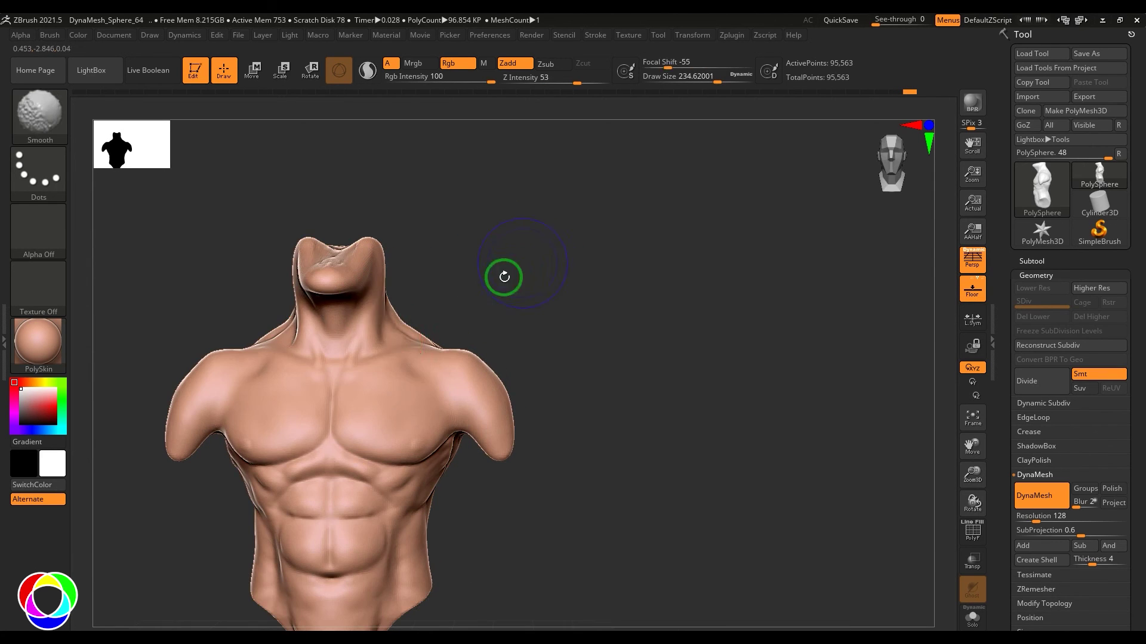
pyautogui.press('s')
pyautogui.click(368, 308)
pyautogui.moveTo(373, 313)
pyautogui.mouseDown()
pyautogui.moveTo(363, 346)
pyautogui.moveTo(424, 316)
pyautogui.moveTo(352, 327)
pyautogui.mouseUp()
# - Refine the outer contour of the shoulders with the Move brush at draw size about 312
pyautogui.press('s')
pyautogui.moveTo(420, 327)
pyautogui.mouseDown()
pyautogui.moveTo(399, 313)
pyautogui.moveTo(463, 311)
pyautogui.moveTo(440, 333)
pyautogui.moveTo(454, 336)
pyautogui.mouseUp()
pyautogui.press('f')
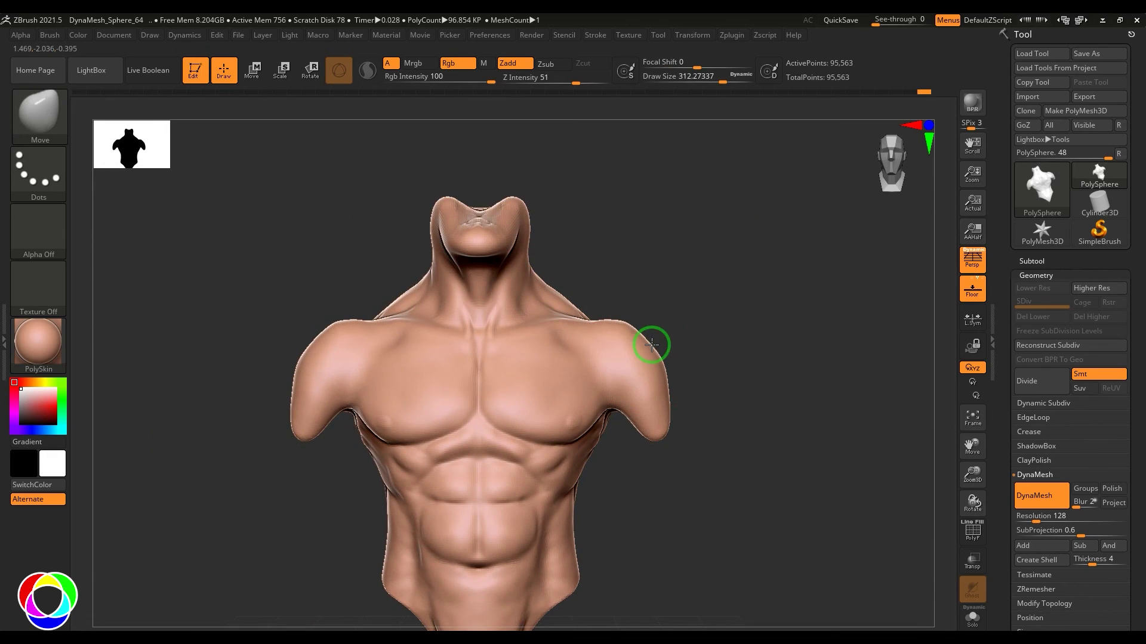
pyautogui.moveTo(625, 324)
pyautogui.mouseDown()
pyautogui.moveTo(614, 328)
pyautogui.moveTo(639, 330)
pyautogui.mouseUp()
pyautogui.moveTo(663, 379); pyautogui.dragTo(668, 381)
# - Carve the crease between the deltoid and the chest with DamStandard at draw size about 227 and soften it
pyautogui.moveTo(671, 453); pyautogui.dragTo(685, 404)
pyautogui.press('b')
pyautogui.press('d')
pyautogui.press('s')
pyautogui.moveTo(732, 331); pyautogui.dragTo(719, 331)
pyautogui.moveTo(583, 337); pyautogui.dragTo(614, 406)
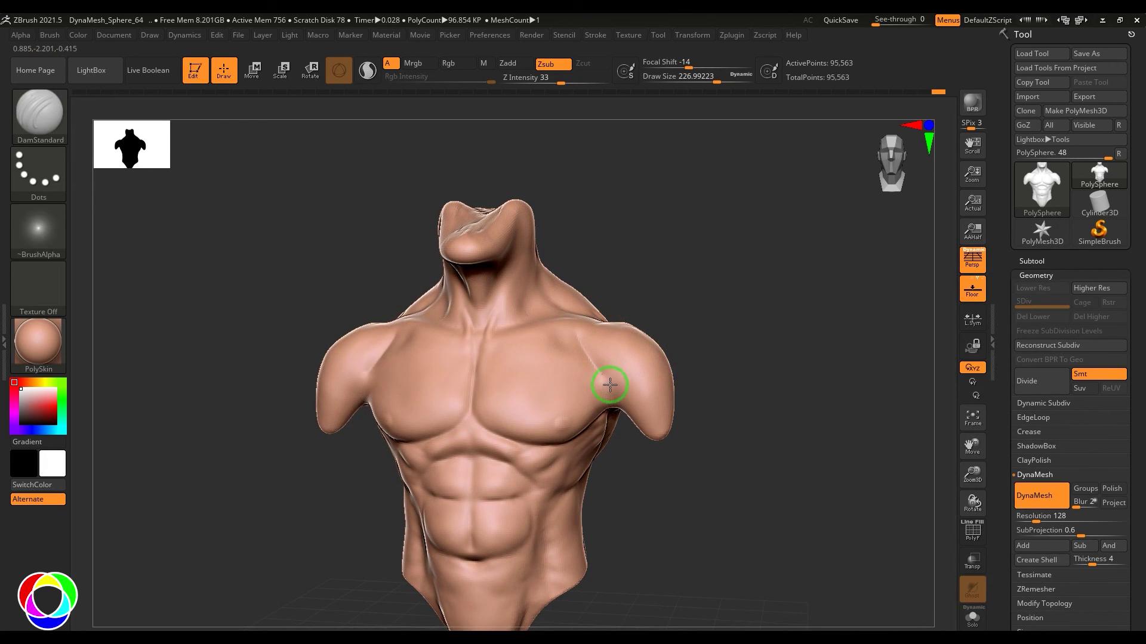
pyautogui.keyDown('shift'); pyautogui.moveTo(608, 358); pyautogui.dragTo(619, 388); pyautogui.keyUp('shift')
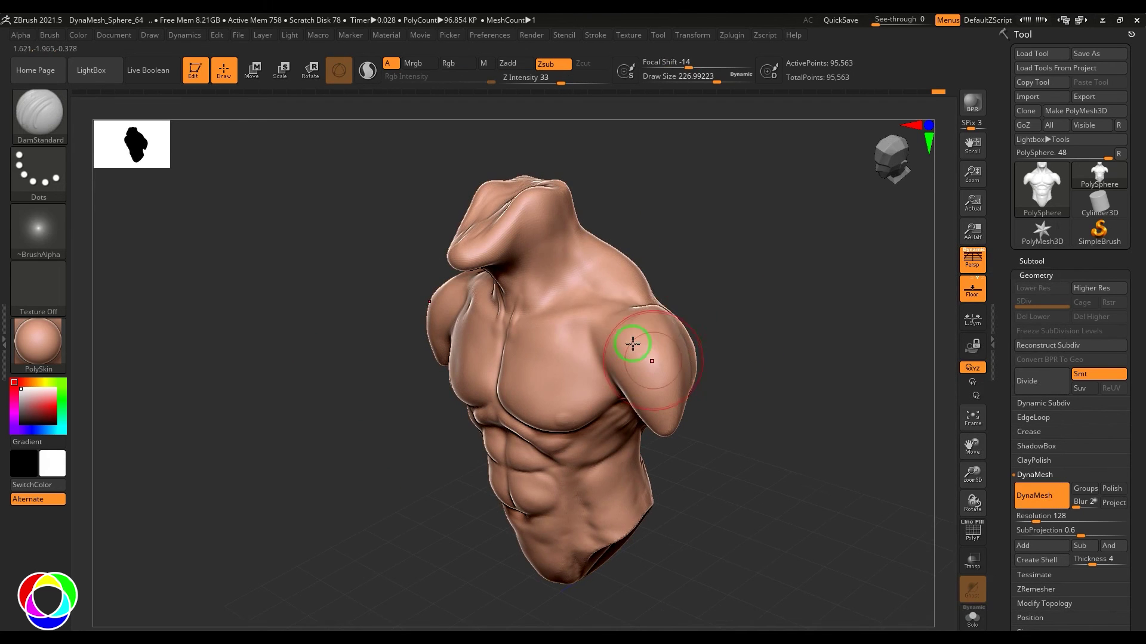